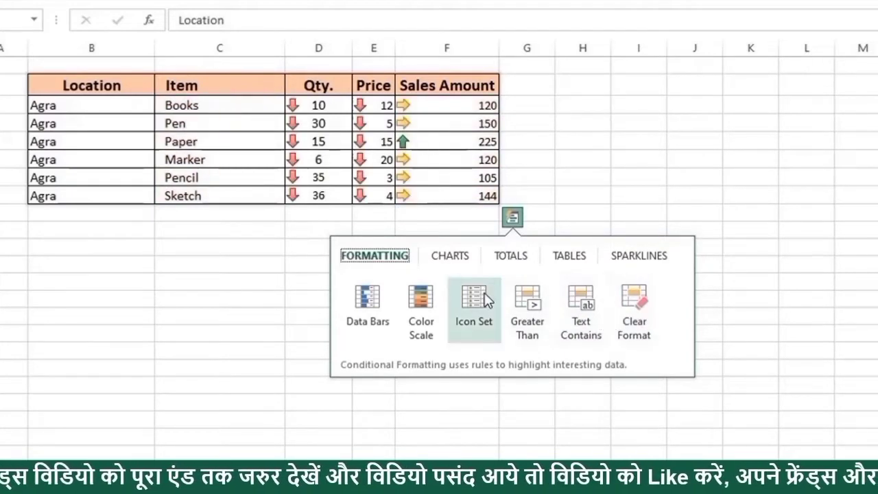
- Review the Quick Analysis options for charts, totals, tables and sparklines on the sales table, and close them without applying any
{"action": "left_click", "coordinate": [454, 258]}
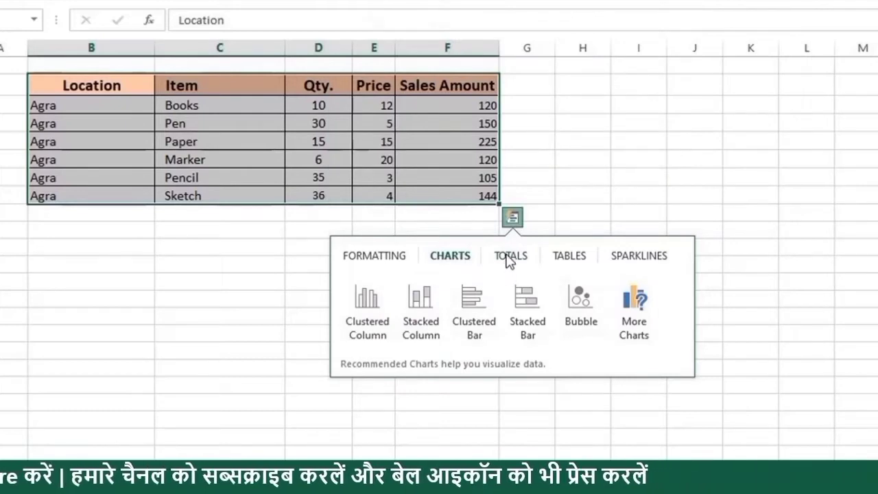
{"action": "left_click", "coordinate": [512, 256]}
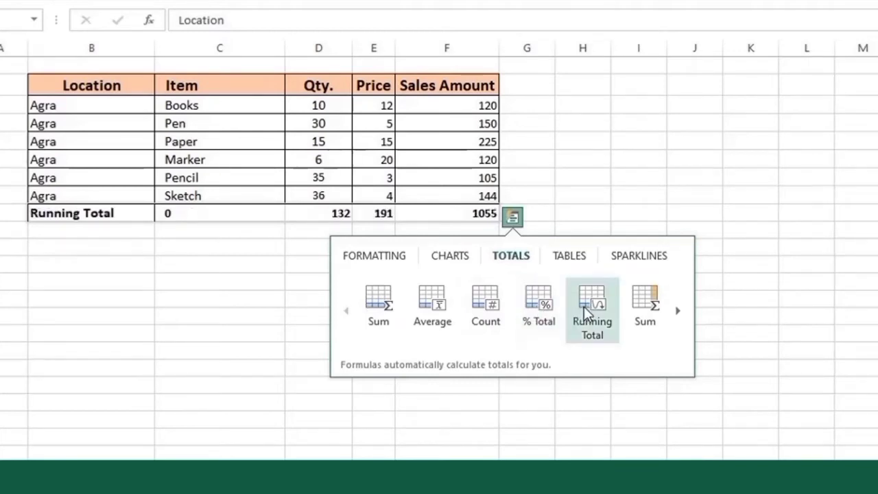
{"action": "left_click", "coordinate": [678, 312]}
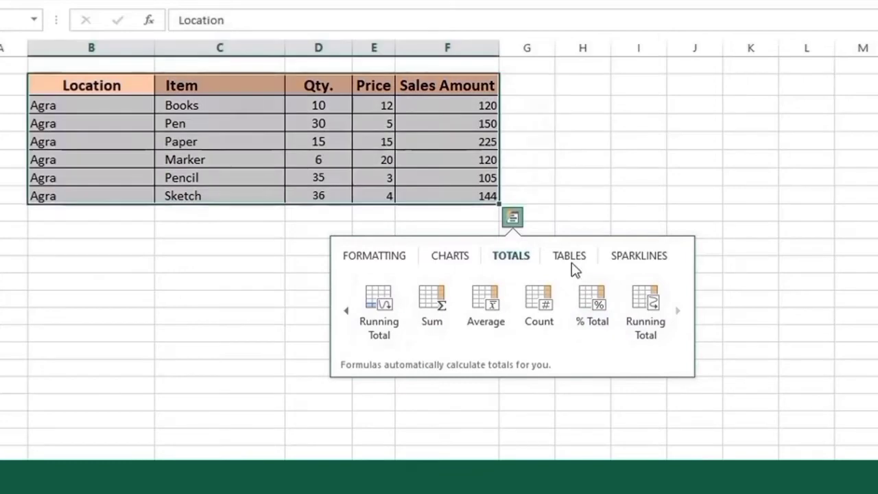
{"action": "left_click", "coordinate": [570, 259]}
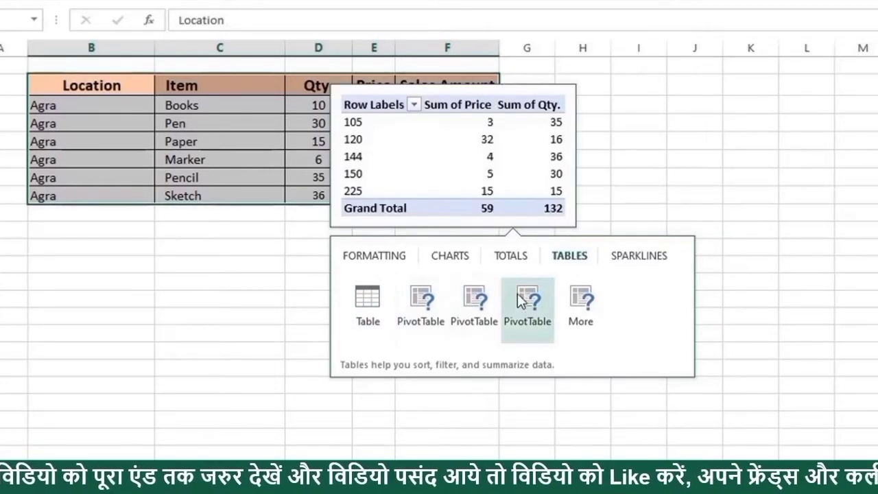
{"action": "left_click", "coordinate": [625, 261]}
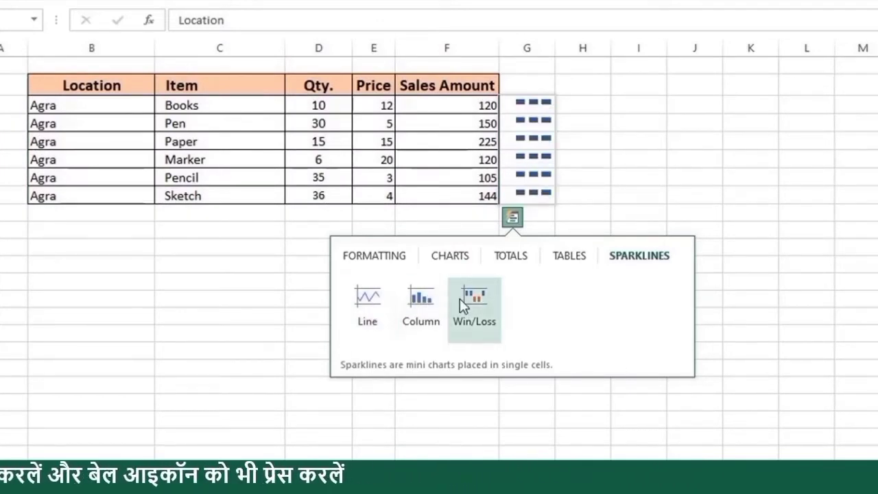
{"action": "left_click", "coordinate": [278, 317]}
{"action": "left_click", "coordinate": [278, 316]}
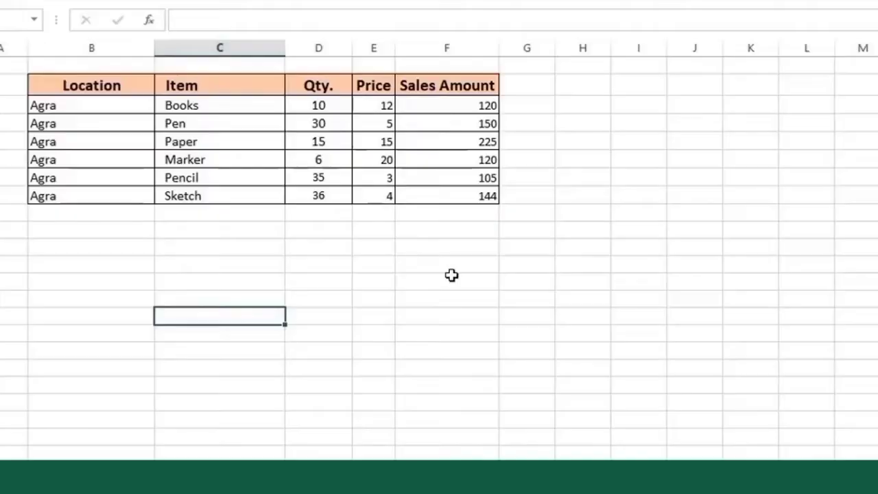
{"action": "left_click", "coordinate": [449, 280]}
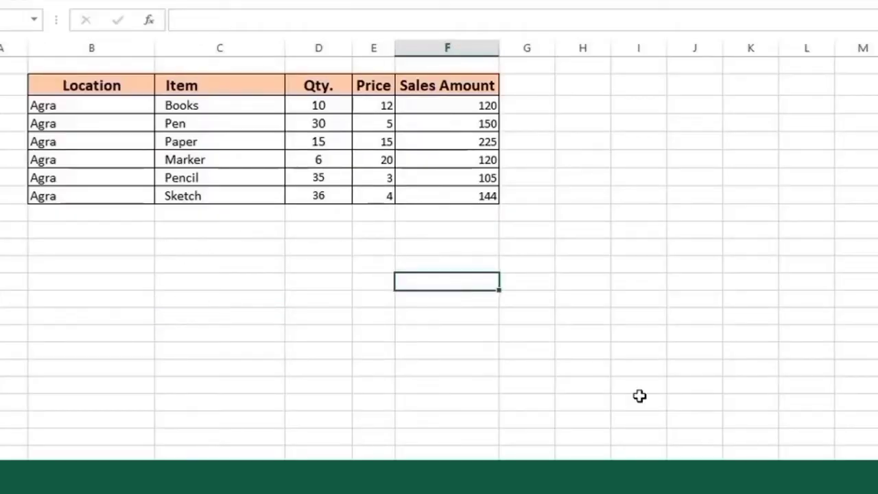
{"action": "left_click", "coordinate": [90, 87]}
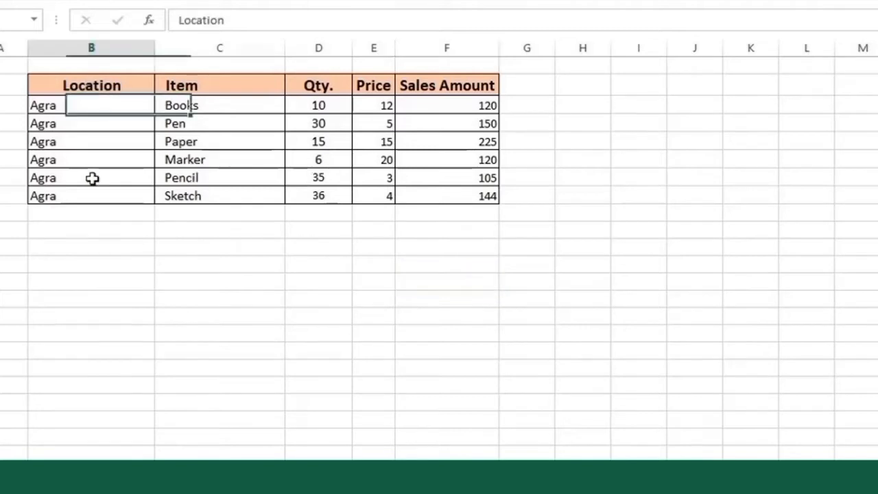
{"action": "key", "text": "ctrl+shift+Down"}
{"action": "left_click_drag", "start_coordinate": [237, 88], "coordinate": [245, 199]}
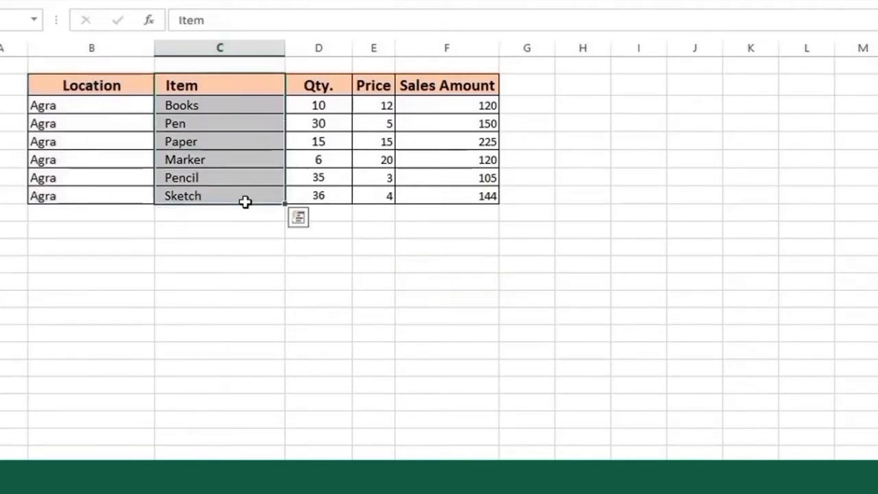
{"action": "left_click", "coordinate": [210, 312]}
{"action": "left_click", "coordinate": [81, 107]}
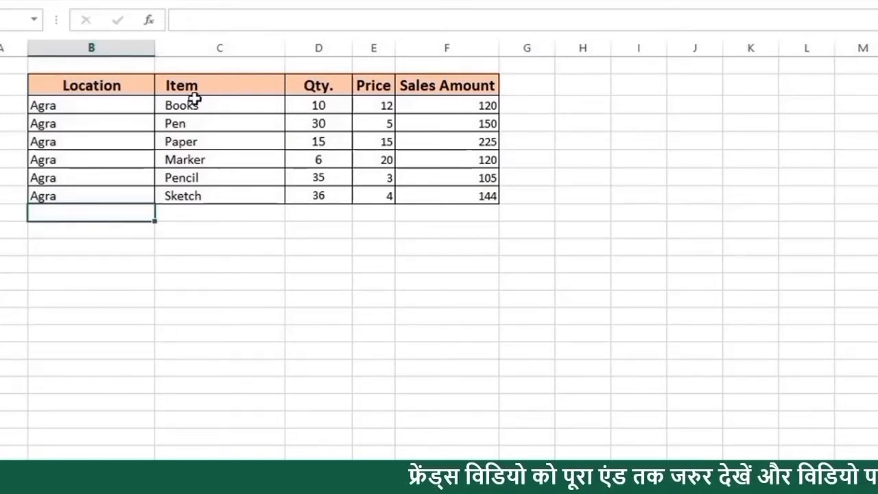
- Copy the six item names in C3:C8 to cells I3:I8
{"action": "mouse_move", "coordinate": [209, 105]}
{"action": "left_mouse_down"}
{"action": "mouse_move", "coordinate": [204, 176]}
{"action": "mouse_move", "coordinate": [212, 218]}
{"action": "mouse_move", "coordinate": [211, 198]}
{"action": "left_mouse_up"}
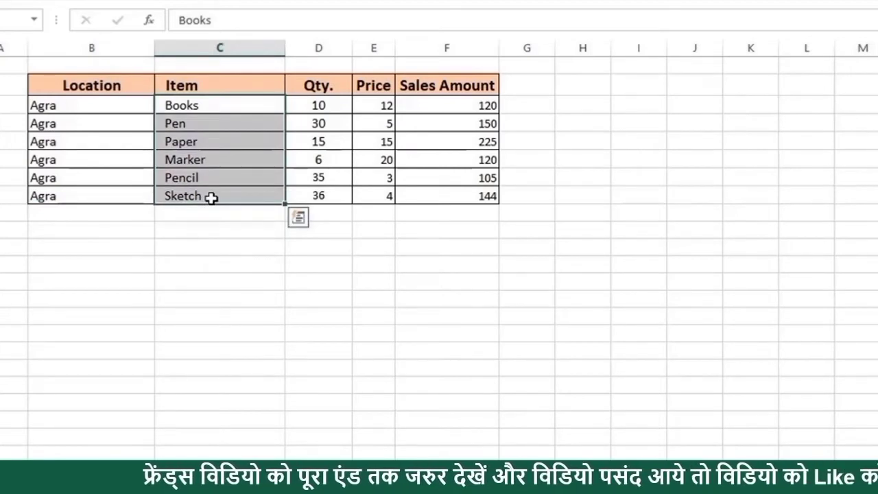
{"action": "key", "text": "ctrl+c"}
{"action": "left_click", "coordinate": [627, 105]}
{"action": "key", "text": "ctrl+v"}
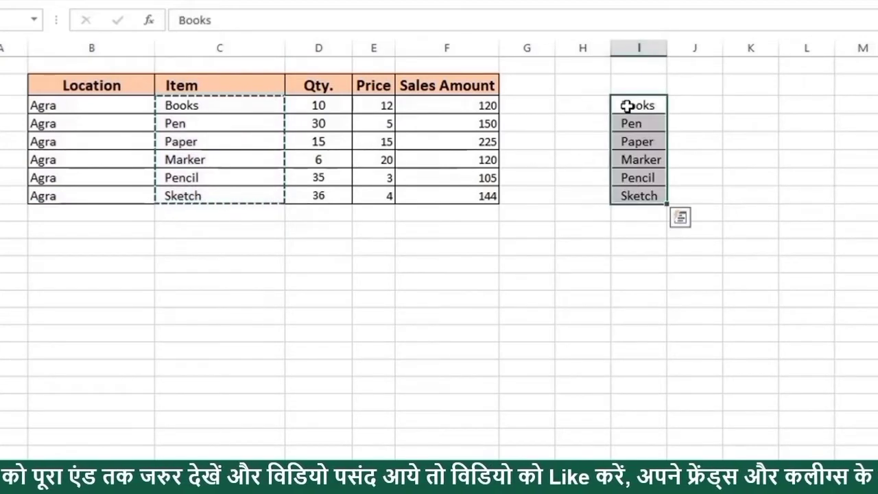
{"action": "left_click", "coordinate": [807, 245]}
- Clear the item names from C3:C8 in the Item column
{"action": "mouse_move", "coordinate": [227, 105]}
{"action": "left_mouse_down"}
{"action": "mouse_move", "coordinate": [200, 165]}
{"action": "mouse_move", "coordinate": [206, 196]}
{"action": "left_mouse_up"}
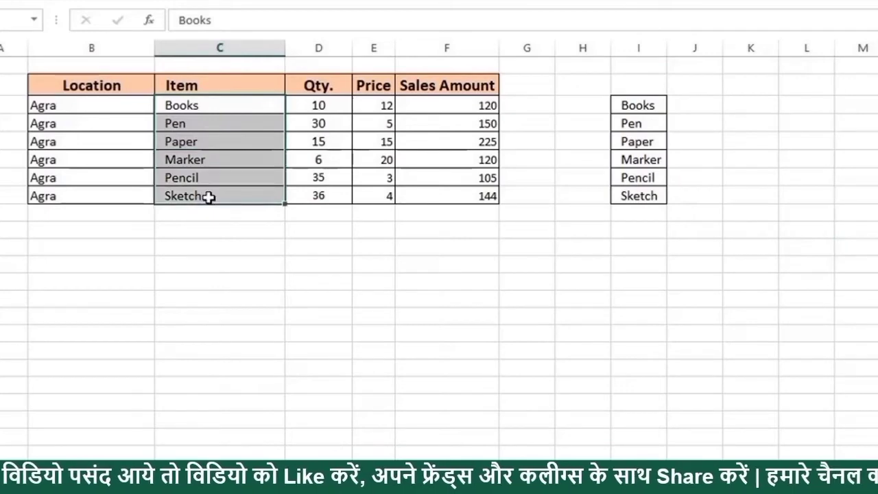
{"action": "key", "text": "Delete"}
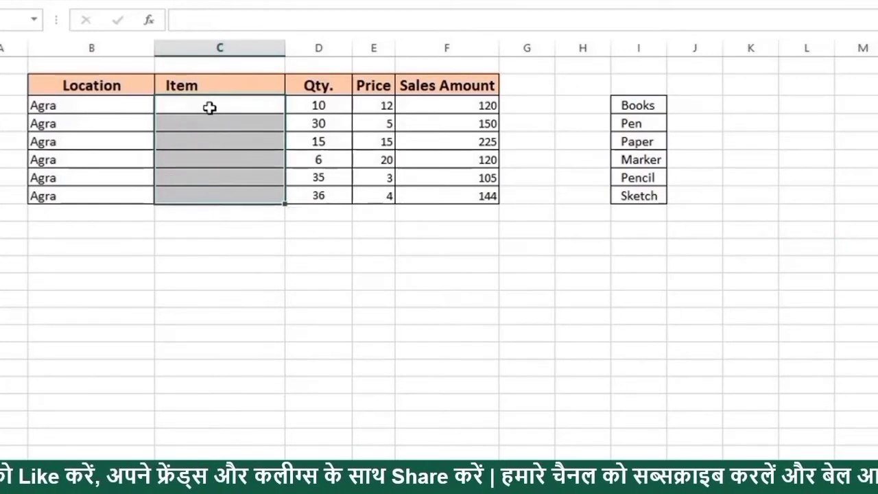
{"action": "left_click", "coordinate": [209, 107]}
{"action": "left_click_drag", "start_coordinate": [209, 107], "coordinate": [220, 196]}
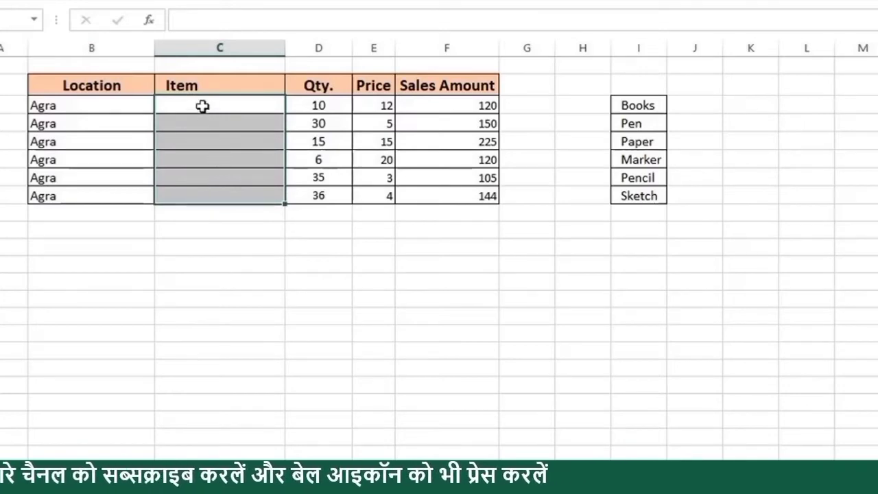
{"action": "left_click", "coordinate": [202, 105]}
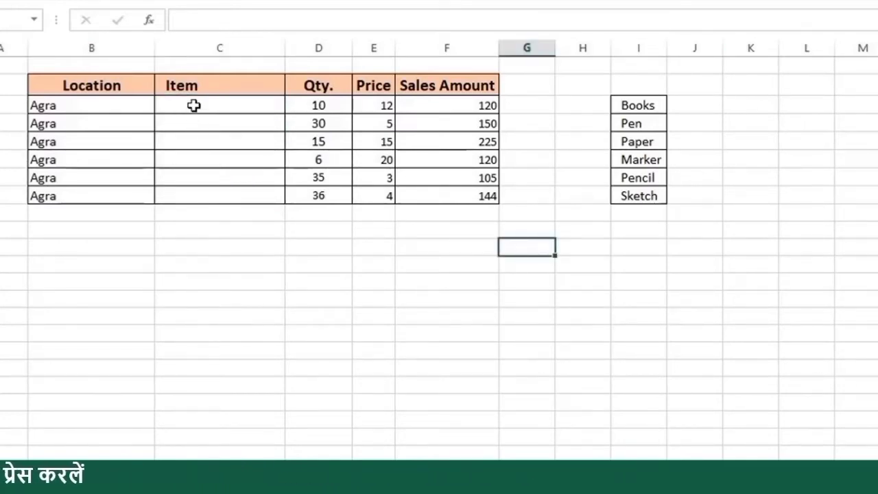
- Start a data validation rule for cell C3 that allows values from a List
{"action": "left_click", "coordinate": [194, 105]}
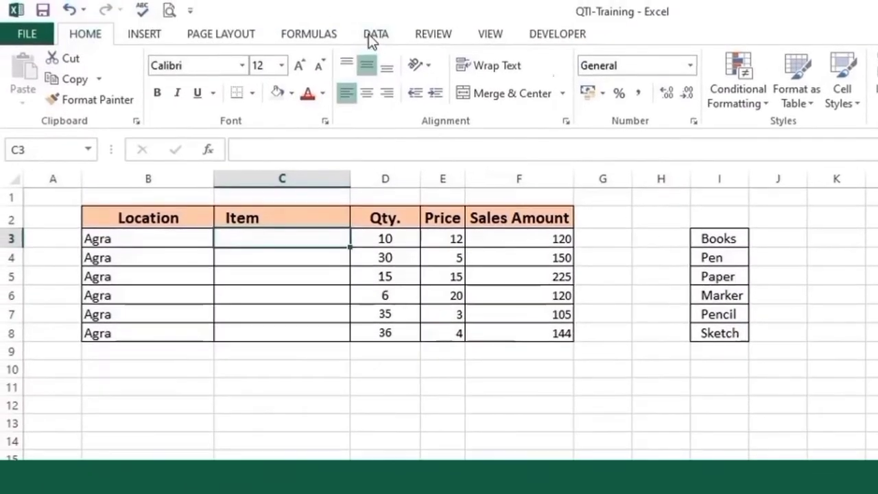
{"action": "left_click", "coordinate": [370, 35]}
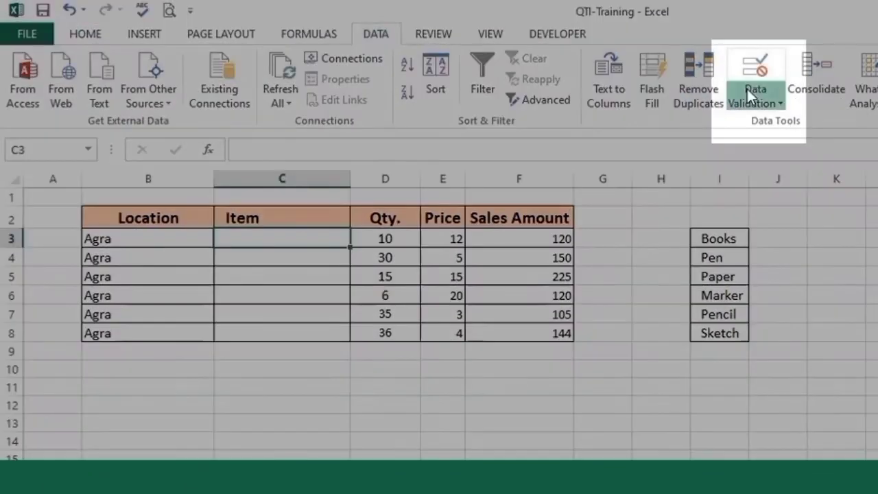
{"action": "left_click", "coordinate": [747, 91]}
{"action": "left_click", "coordinate": [755, 126]}
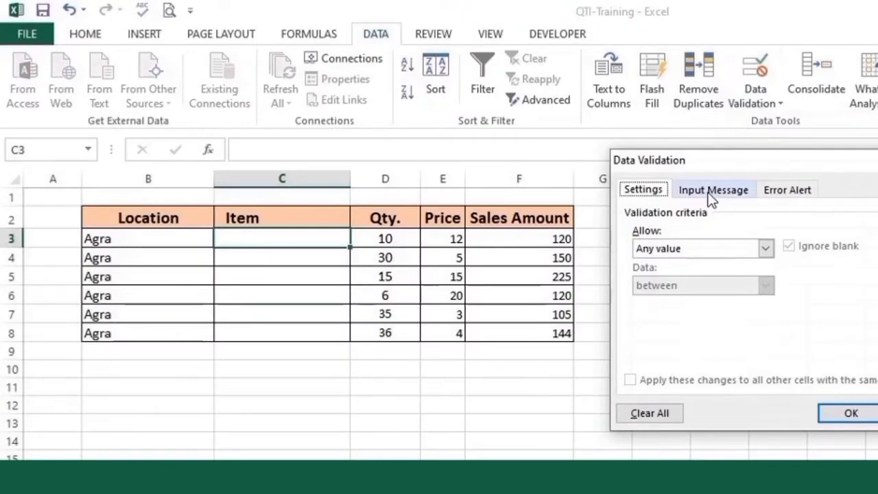
{"action": "left_click_drag", "start_coordinate": [709, 157], "coordinate": [453, 150]}
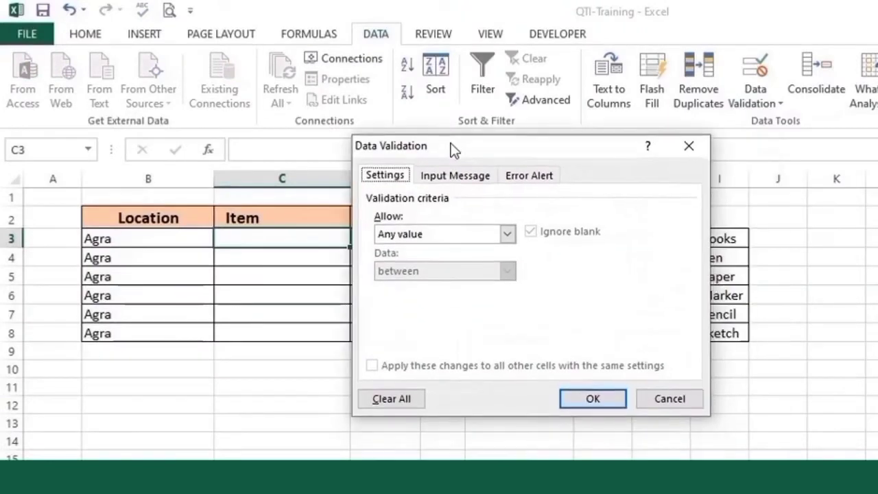
{"action": "left_click", "coordinate": [507, 234]}
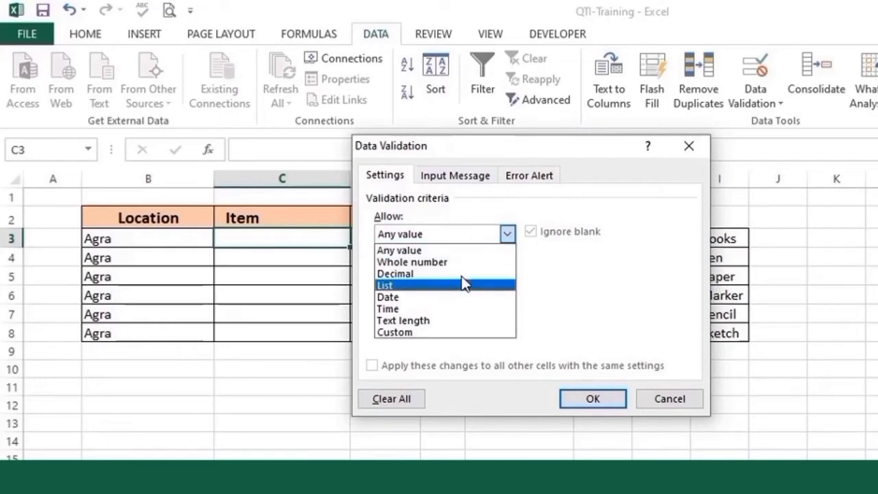
{"action": "left_click", "coordinate": [424, 285]}
- Apply the validation rule with the source Books,Pen,Pencil and view the dropdown choices in cell C3
{"action": "left_click_drag", "start_coordinate": [607, 153], "coordinate": [827, 216]}
{"action": "left_click", "coordinate": [674, 371]}
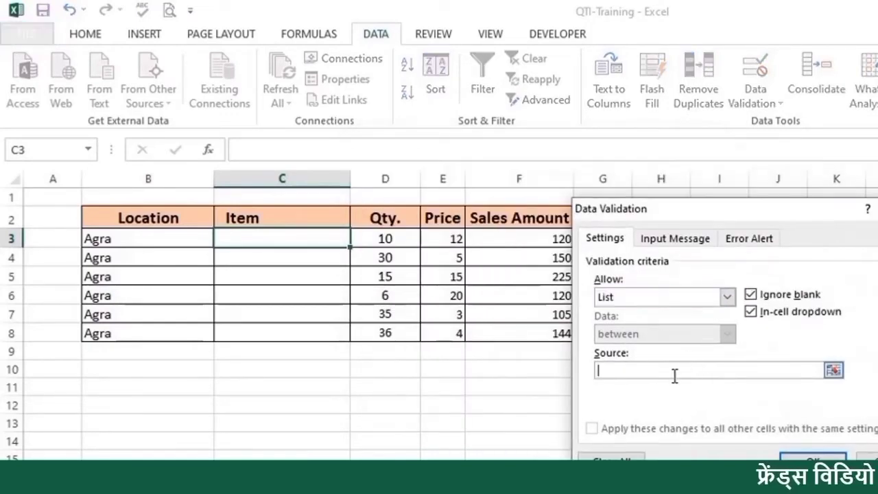
{"action": "type", "text": "Books,Pen"}
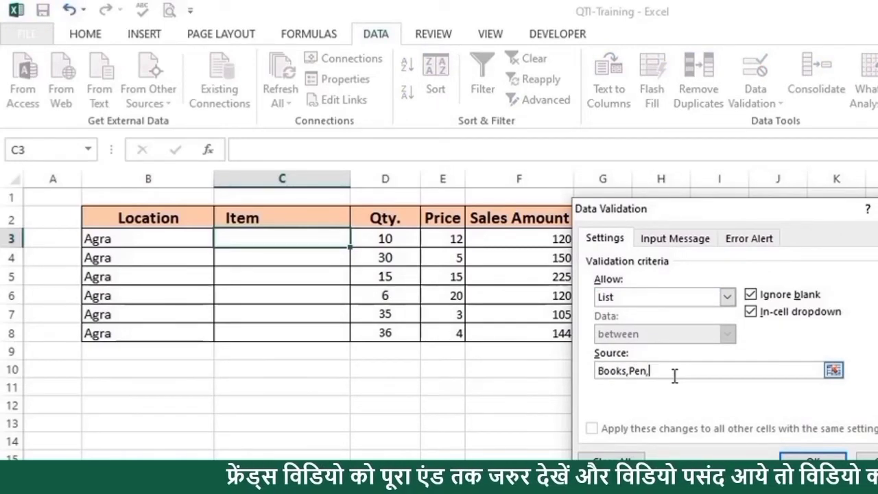
{"action": "type", "text": ",Pencil"}
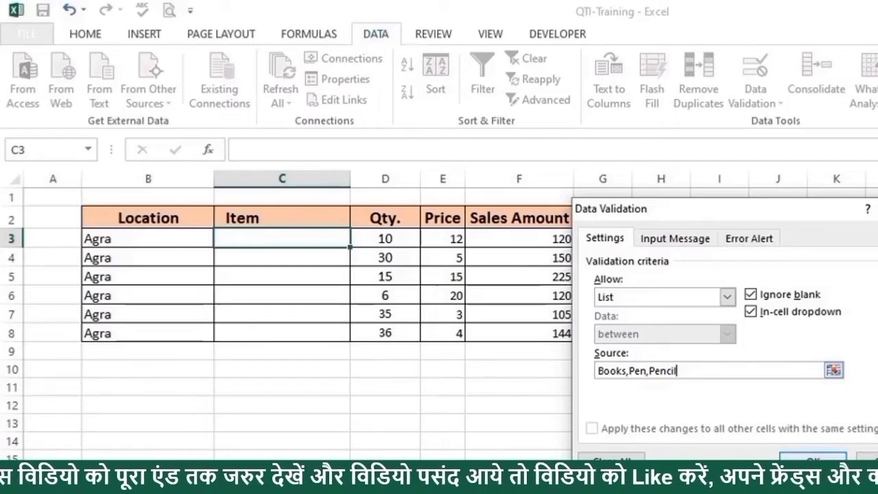
{"action": "key", "text": "Return"}
{"action": "left_click", "coordinate": [359, 238]}
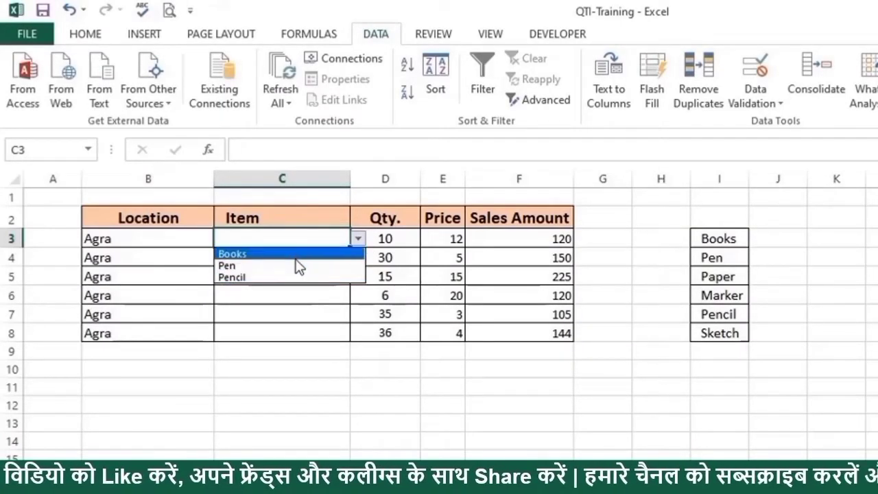
{"action": "key", "text": "Escape"}
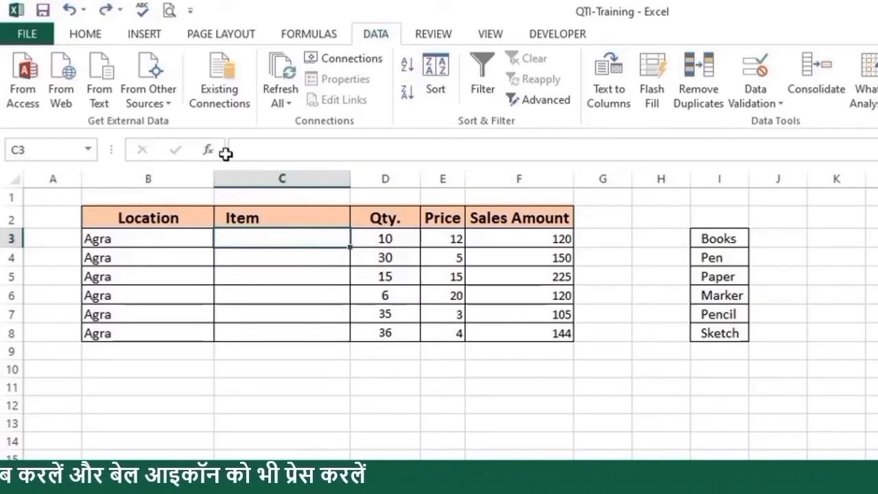
- Apply List data validation to cell C3 with the range =$I$3:$I$8 as its source
{"action": "left_click", "coordinate": [741, 67]}
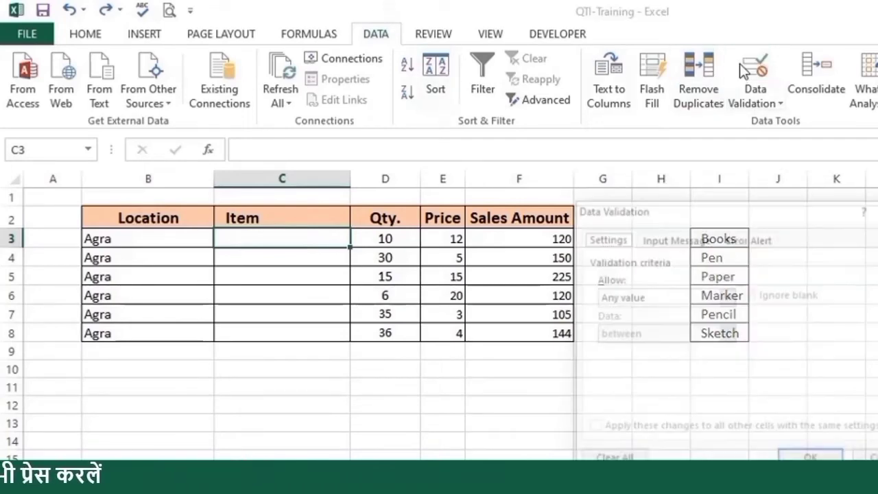
{"action": "left_click", "coordinate": [677, 300]}
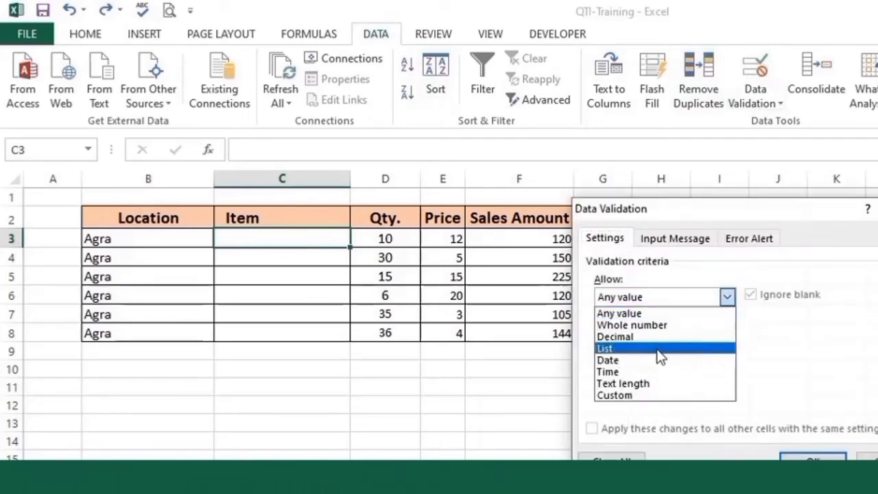
{"action": "left_click", "coordinate": [660, 350]}
{"action": "left_click", "coordinate": [832, 371]}
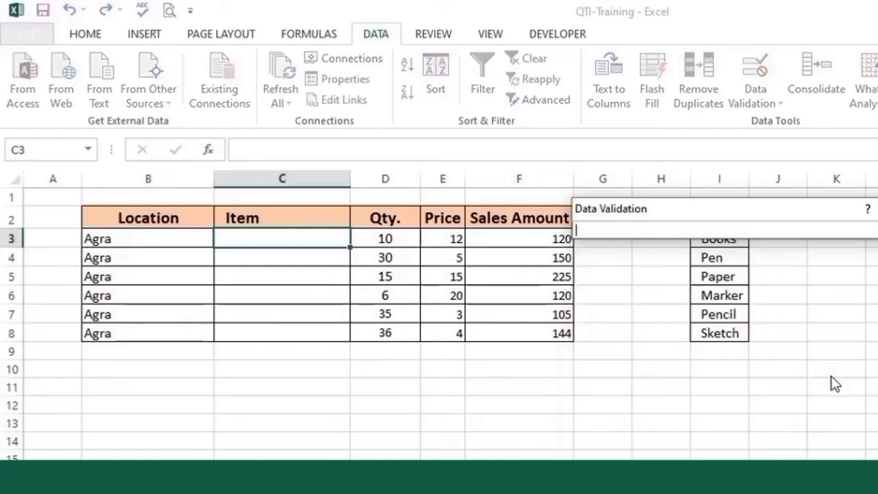
{"action": "left_click_drag", "start_coordinate": [758, 214], "coordinate": [846, 142]}
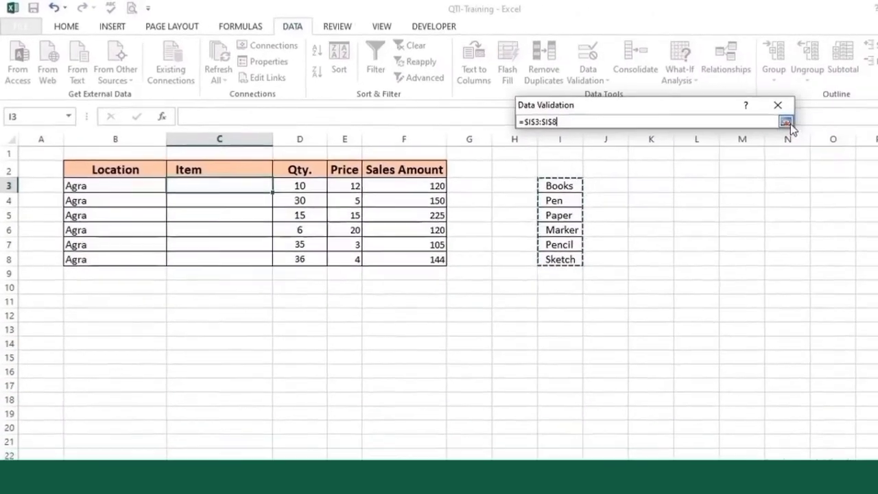
{"action": "left_click", "coordinate": [787, 121]}
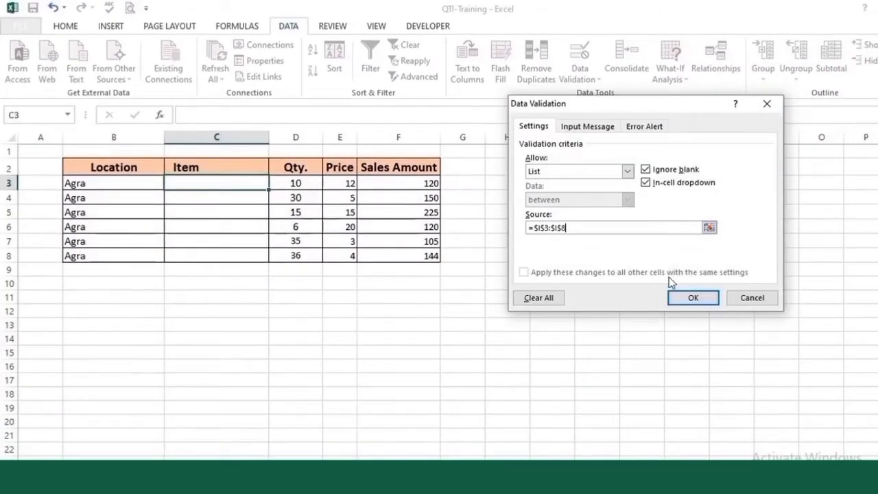
{"action": "key", "text": "Return"}
- Choose Pen for cell C3 from its dropdown list, check cell C4, and reselect C3
{"action": "left_click", "coordinate": [274, 183]}
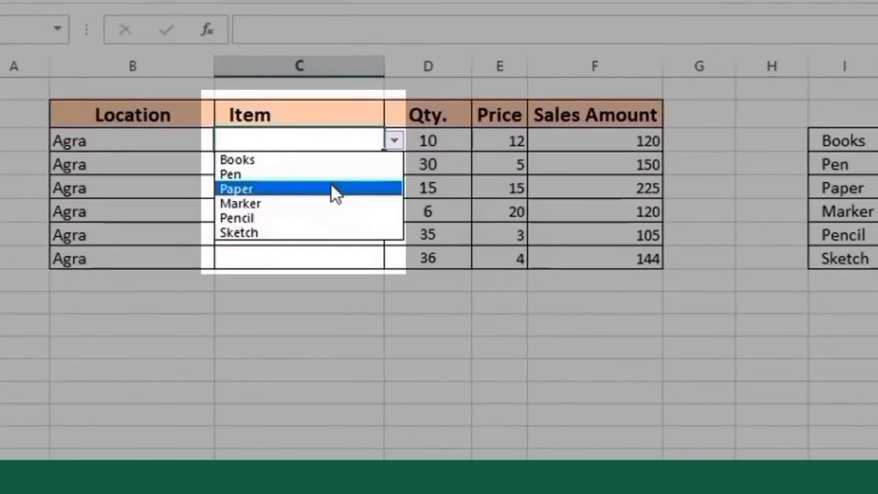
{"action": "left_click", "coordinate": [334, 175]}
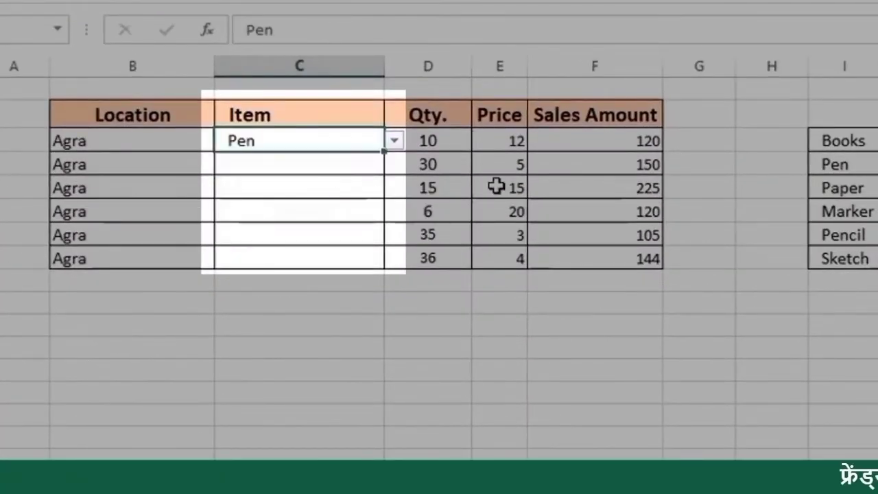
{"action": "left_click", "coordinate": [338, 160]}
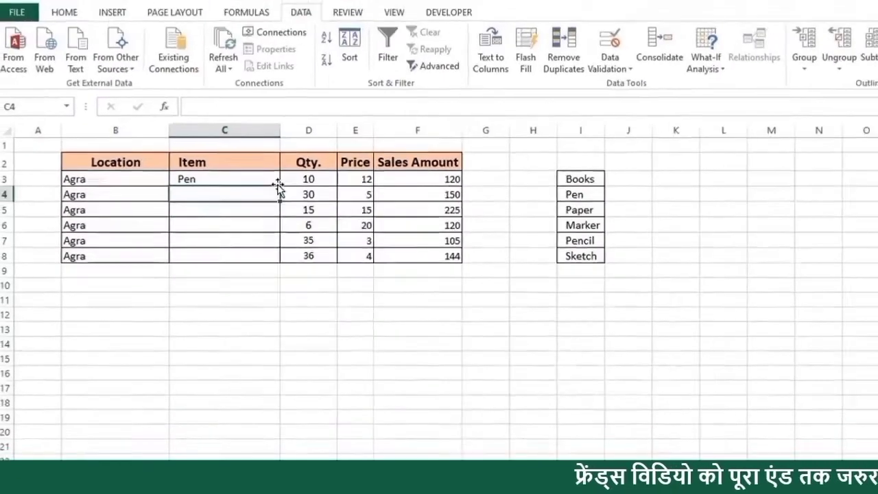
{"action": "left_click", "coordinate": [376, 144]}
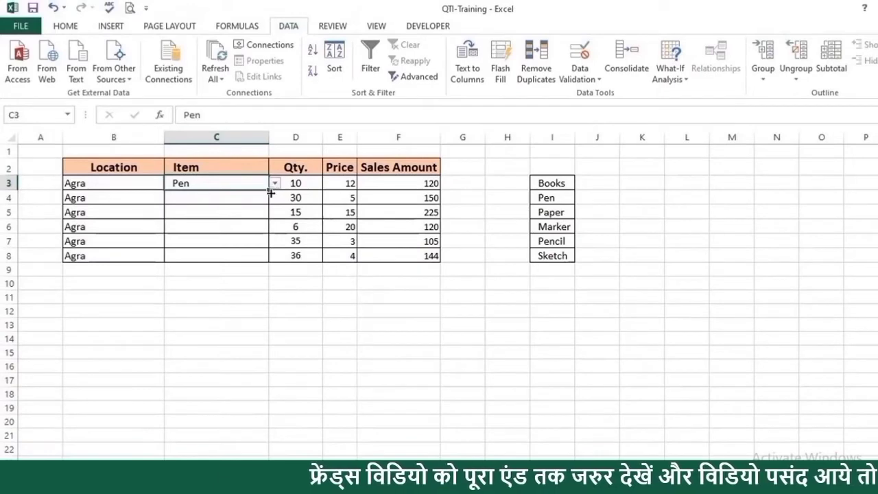
- Fill the Item cell C3 down through C9 and choose Marker for cell C4 from its dropdown list
{"action": "left_click_drag", "start_coordinate": [272, 192], "coordinate": [272, 272]}
{"action": "left_click", "coordinate": [363, 310]}
{"action": "left_click", "coordinate": [254, 197]}
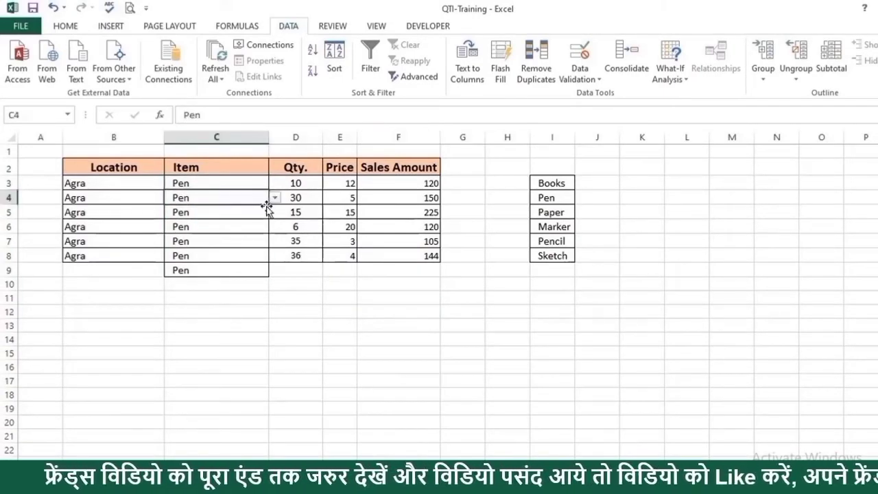
{"action": "left_click", "coordinate": [274, 197]}
{"action": "left_click", "coordinate": [253, 239]}
- Choose Books for cell C5 and Paper for cell C6 from their dropdown lists
{"action": "left_click", "coordinate": [261, 211]}
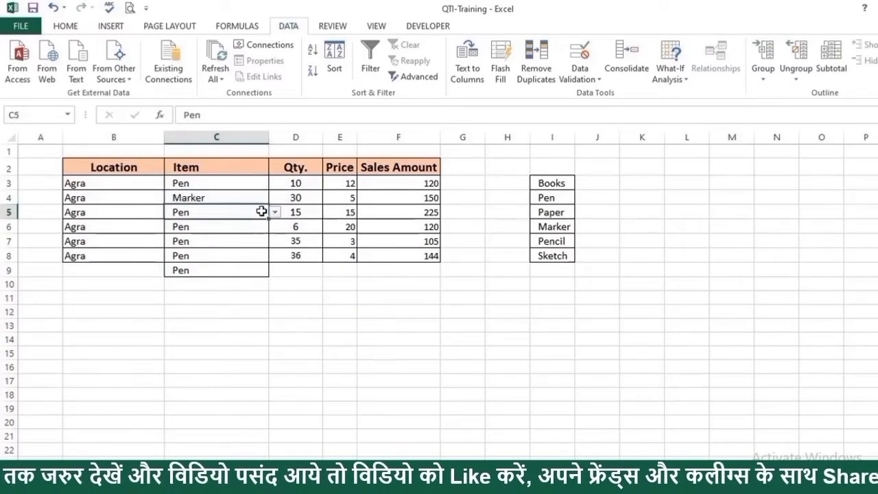
{"action": "left_click", "coordinate": [274, 212]}
{"action": "left_click", "coordinate": [229, 225]}
{"action": "left_click", "coordinate": [261, 226]}
{"action": "left_click", "coordinate": [274, 226]}
{"action": "left_click", "coordinate": [277, 255]}
{"action": "left_click", "coordinate": [295, 297]}
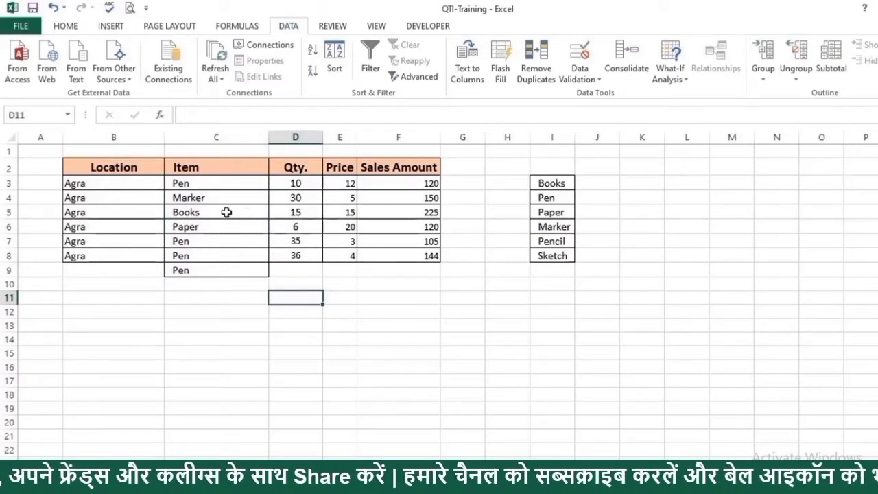
- Copy cell C3 and use Paste Special to apply only its Validation to cells C10:C19
{"action": "left_click", "coordinate": [224, 184]}
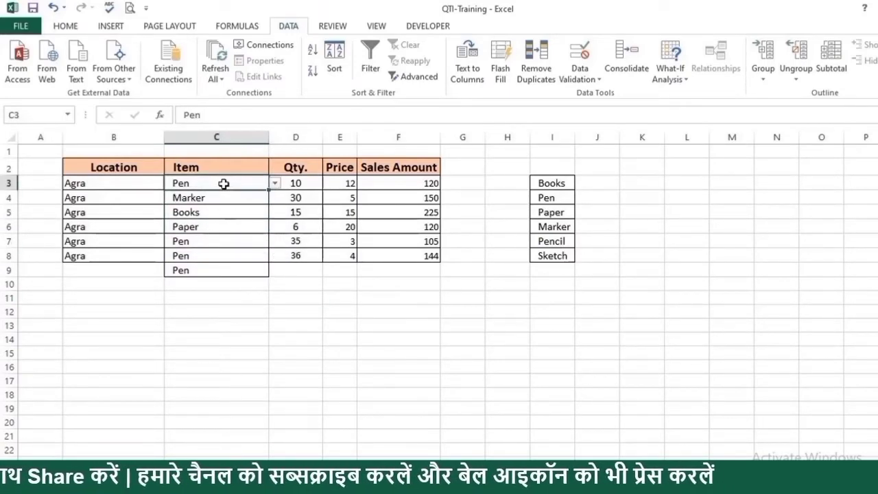
{"action": "key", "text": "ctrl+c"}
{"action": "left_click_drag", "start_coordinate": [203, 282], "coordinate": [213, 410]}
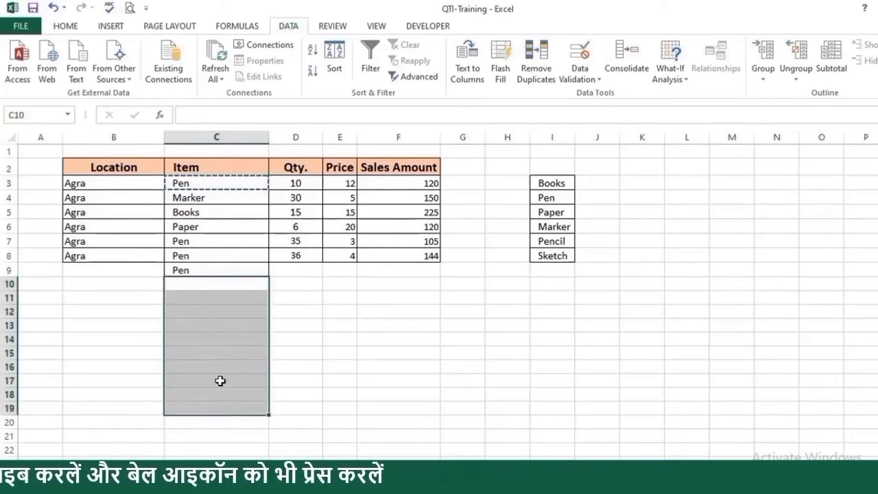
{"action": "left_click", "coordinate": [66, 26]}
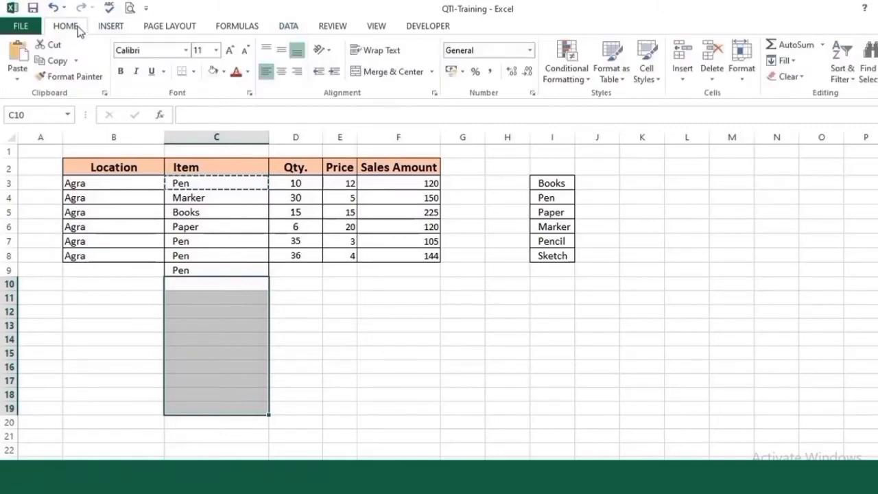
{"action": "left_click", "coordinate": [18, 80]}
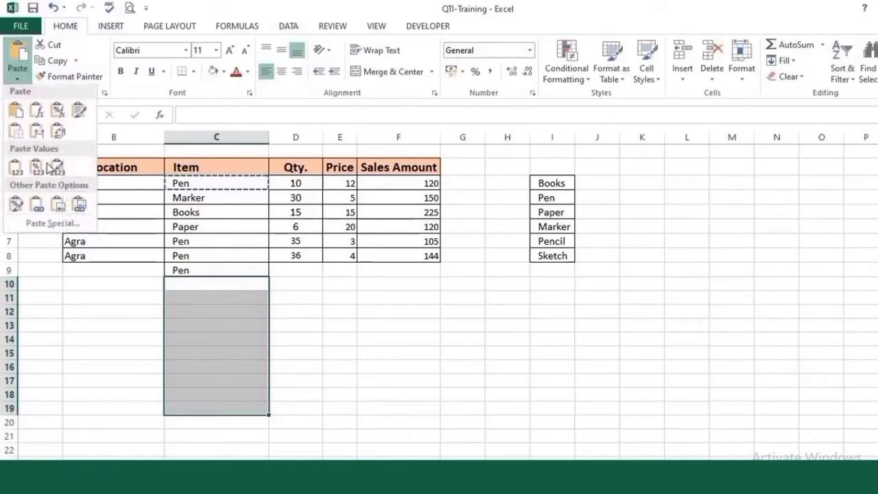
{"action": "left_click", "coordinate": [51, 225]}
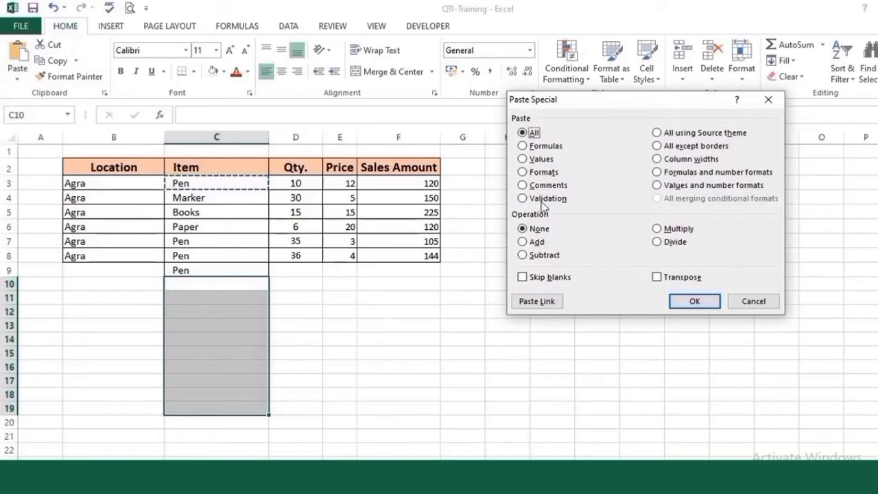
{"action": "left_click", "coordinate": [688, 303]}
{"action": "left_click", "coordinate": [295, 325]}
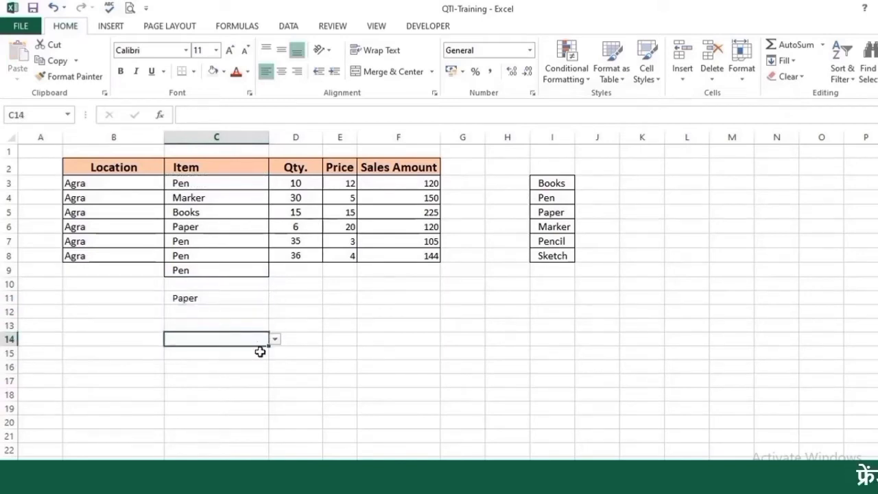
- Choose Marker for cell C14 from its dropdown list
{"action": "left_click", "coordinate": [273, 340]}
{"action": "left_click", "coordinate": [238, 376]}
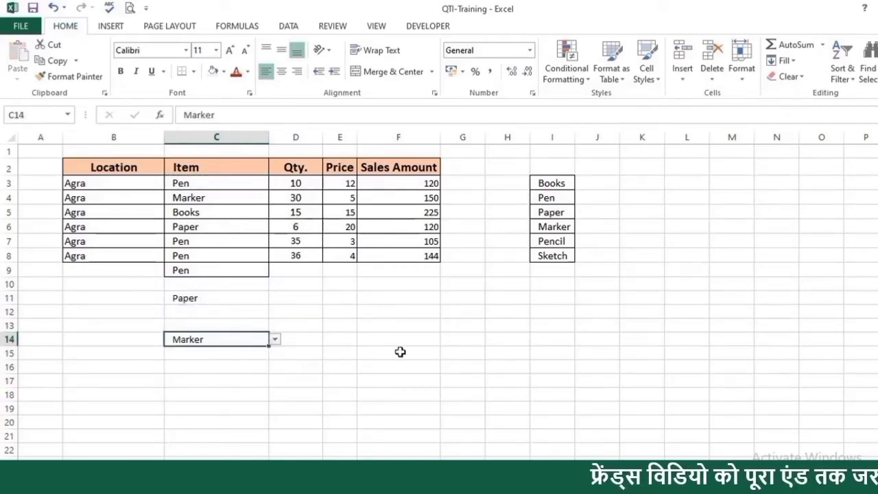
{"action": "left_click", "coordinate": [402, 349]}
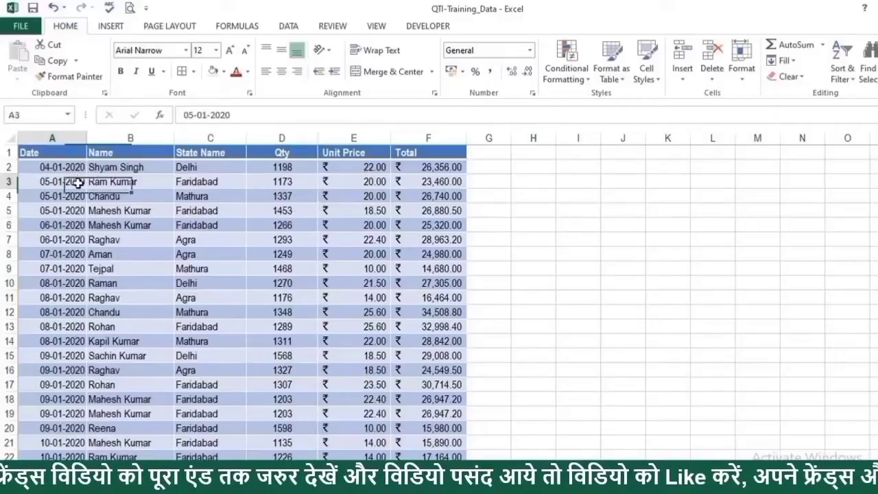
- Select the whole table on the Sales Data sheet of the QTI-Training_Data workbook and turn on filtering for its columns
{"action": "left_click_drag", "start_coordinate": [123, 181], "coordinate": [182, 375]}
{"action": "scroll", "coordinate": [182, 376], "scroll_direction": "down", "scroll_amount": 20}
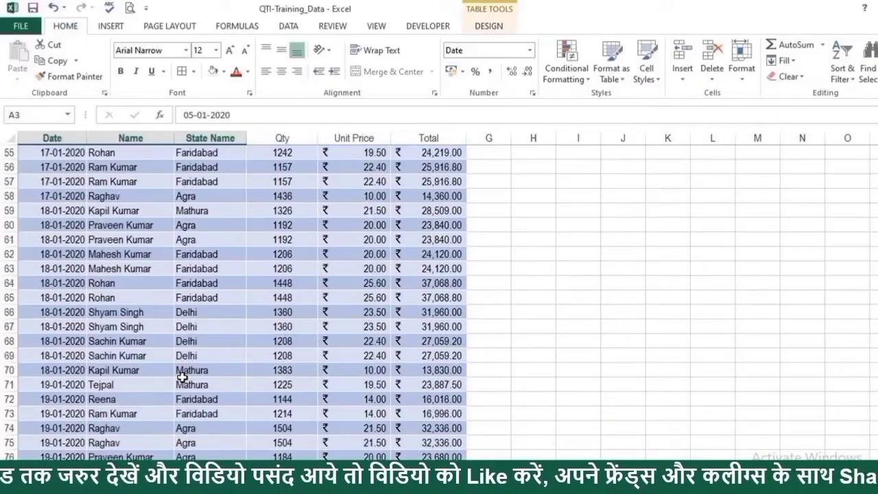
{"action": "scroll", "coordinate": [185, 374], "scroll_direction": "up", "scroll_amount": 11}
{"action": "scroll", "coordinate": [186, 374], "scroll_direction": "up", "scroll_amount": 15}
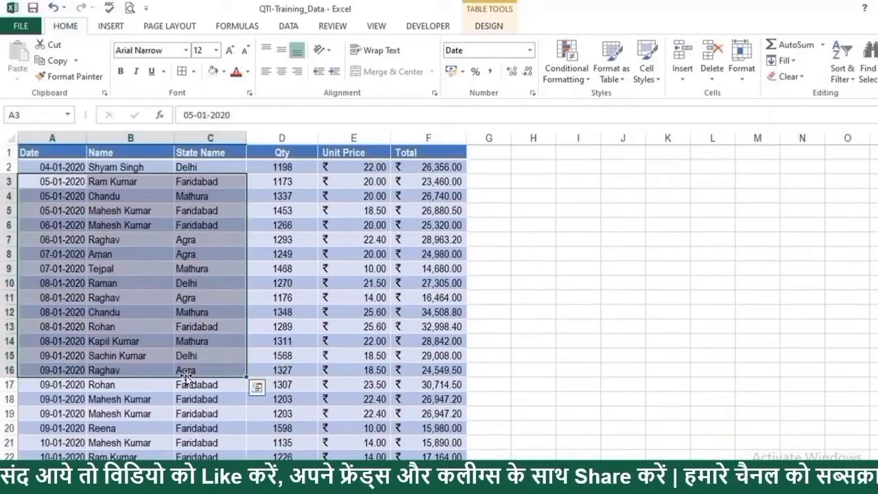
{"action": "left_click", "coordinate": [198, 312]}
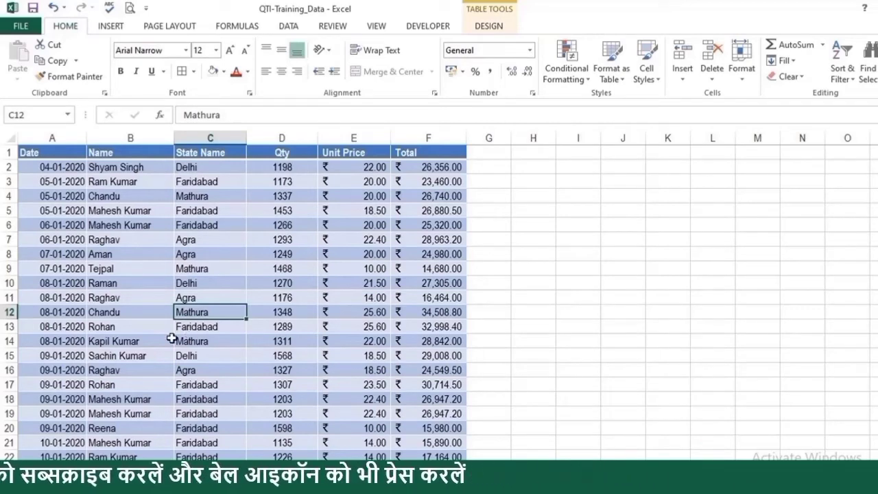
{"action": "left_click", "coordinate": [129, 289]}
{"action": "key", "text": "ctrl+a"}
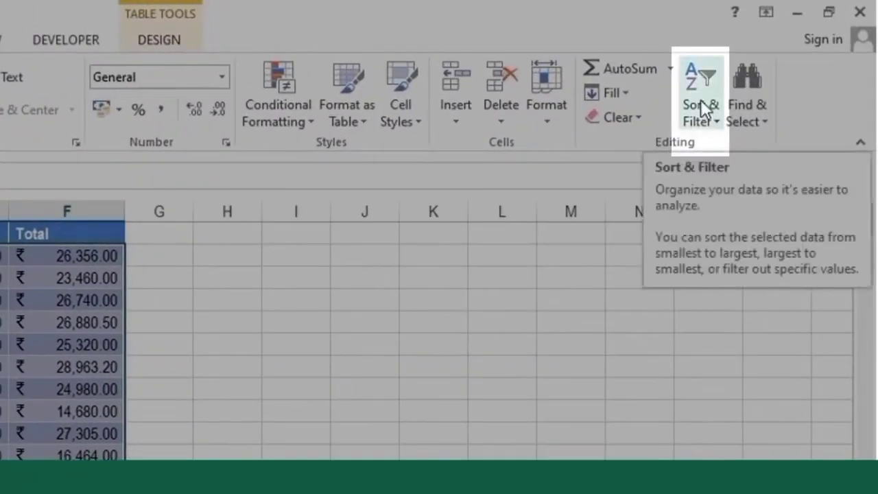
{"action": "left_click", "coordinate": [701, 103]}
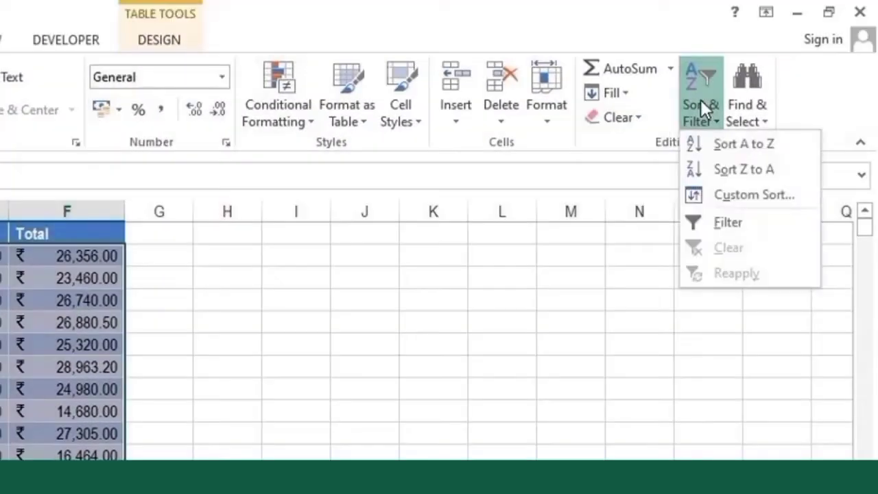
{"action": "left_click", "coordinate": [704, 219]}
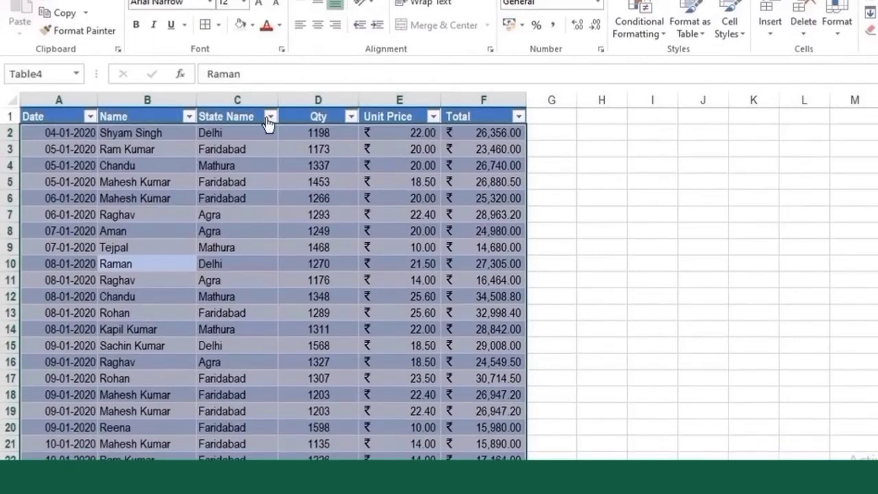
- Filter the State Name column to show only Delhi and check the remaining records
{"action": "left_click", "coordinate": [269, 120]}
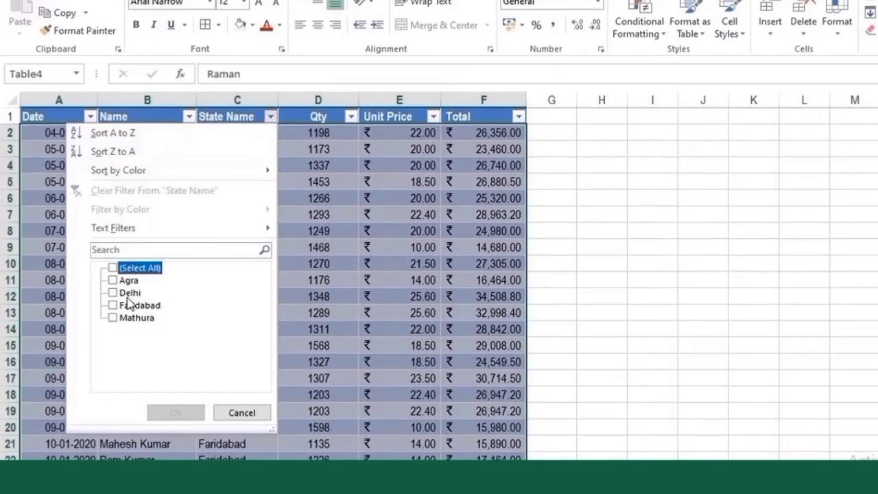
{"action": "left_click", "coordinate": [170, 413]}
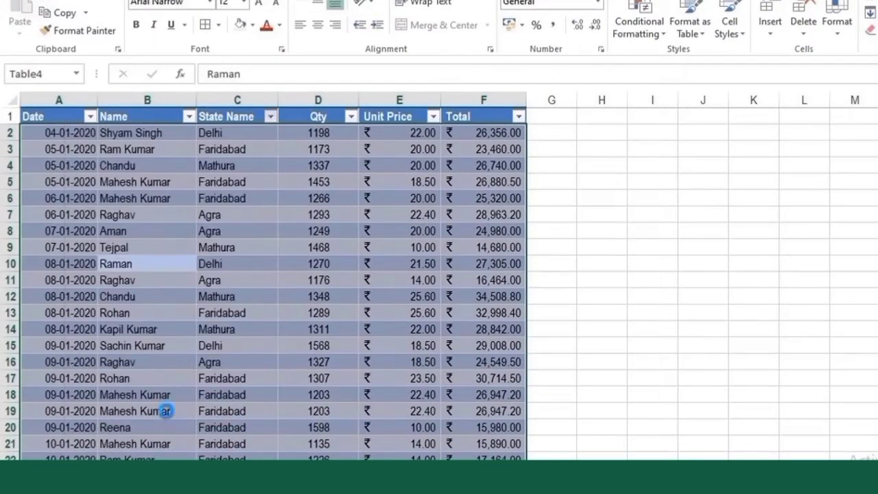
{"action": "left_click", "coordinate": [336, 266]}
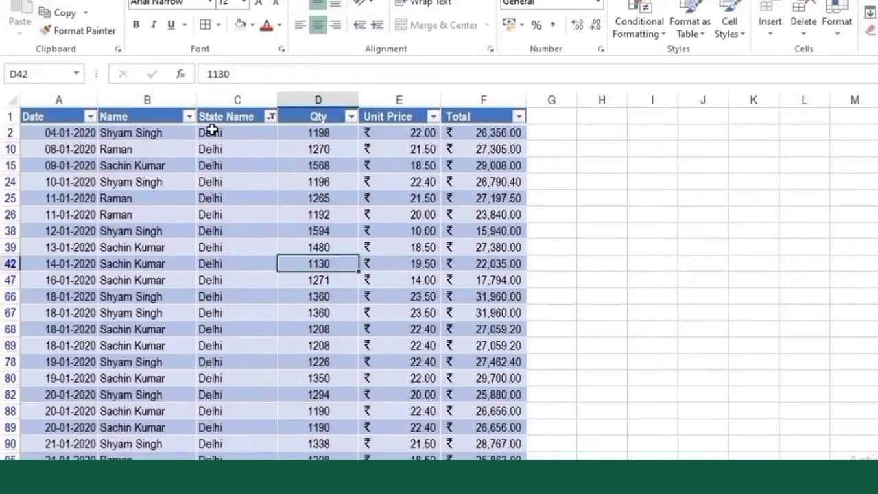
{"action": "left_click_drag", "start_coordinate": [212, 130], "coordinate": [252, 366]}
{"action": "left_click", "coordinate": [166, 236]}
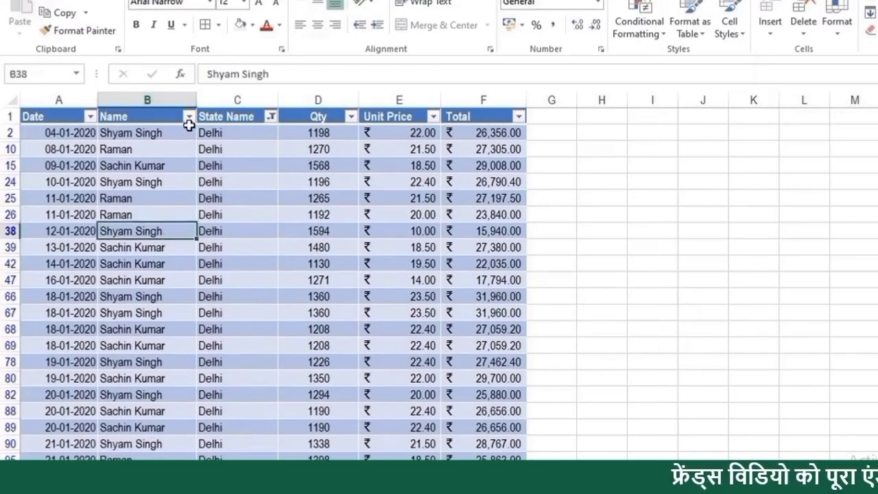
- Filter the Name column to only the second listed person and look through the matching records
{"action": "left_click", "coordinate": [188, 116]}
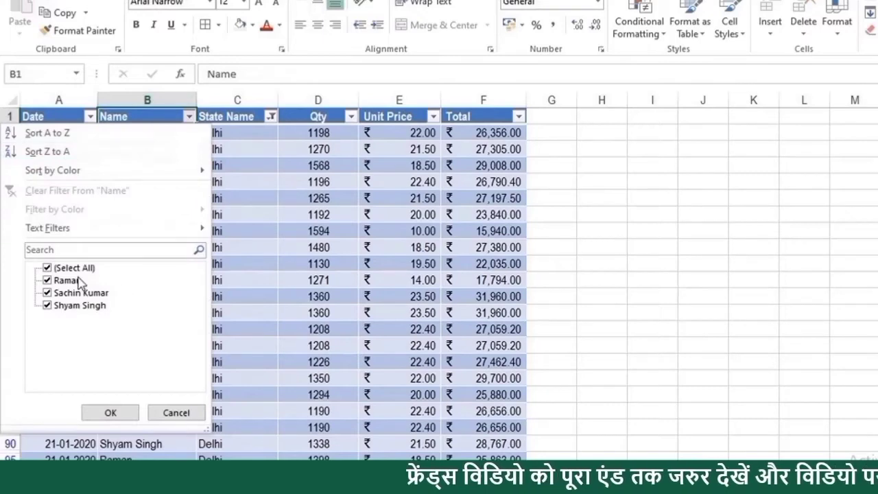
{"action": "left_click", "coordinate": [62, 268]}
{"action": "left_click", "coordinate": [68, 293]}
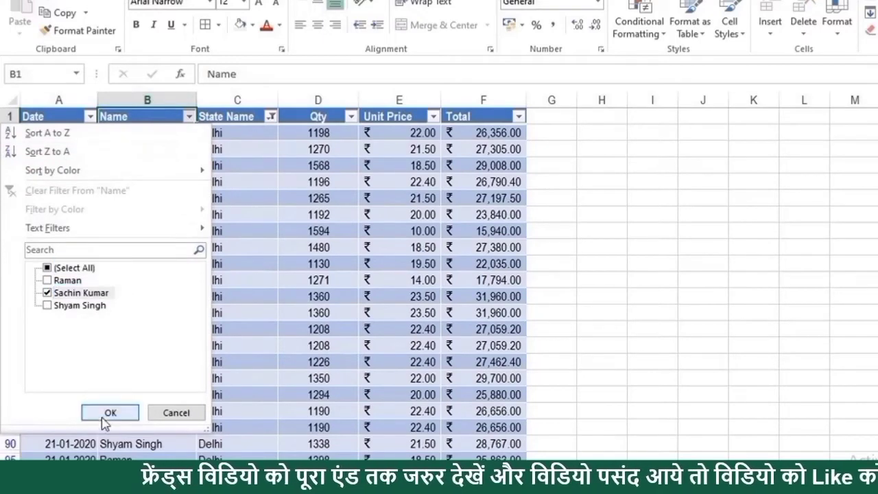
{"action": "left_click", "coordinate": [105, 414]}
{"action": "left_click", "coordinate": [253, 243]}
{"action": "scroll", "coordinate": [116, 257], "scroll_direction": "down", "scroll_amount": 2}
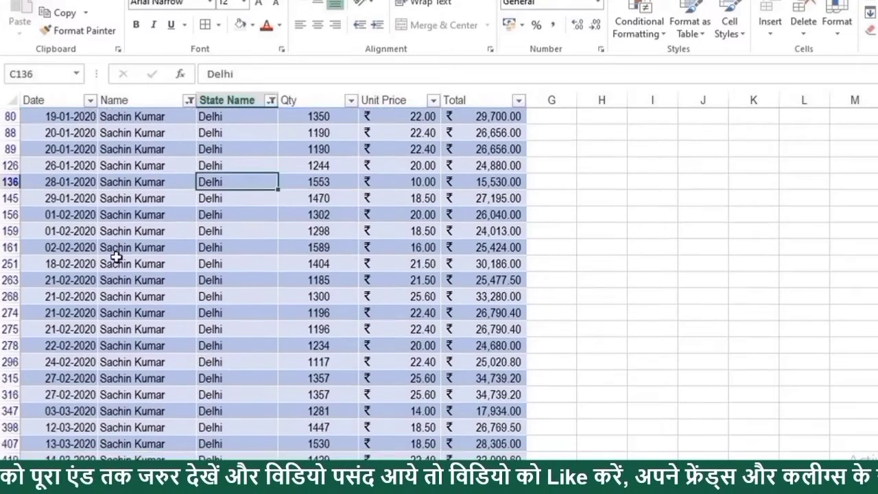
{"action": "scroll", "coordinate": [116, 257], "scroll_direction": "up", "scroll_amount": 2}
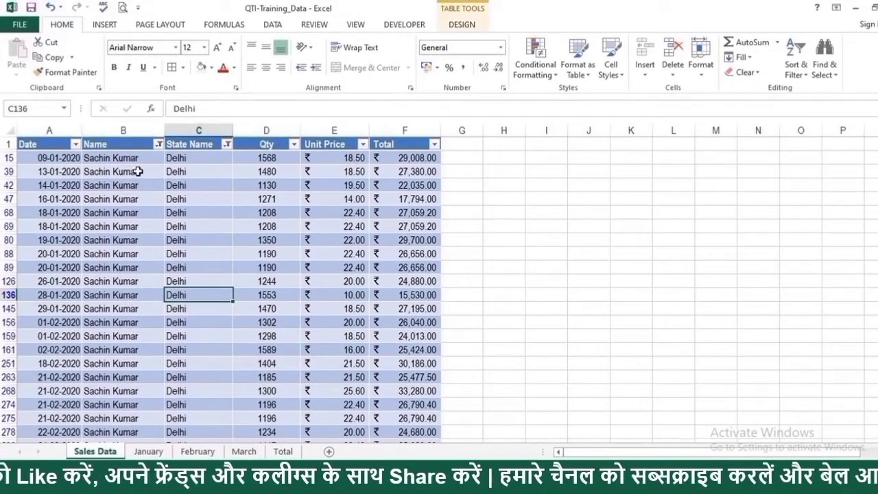
- Turn off filtering for the sales data table so that all records are shown
{"action": "left_click", "coordinate": [138, 172]}
{"action": "left_click", "coordinate": [796, 62]}
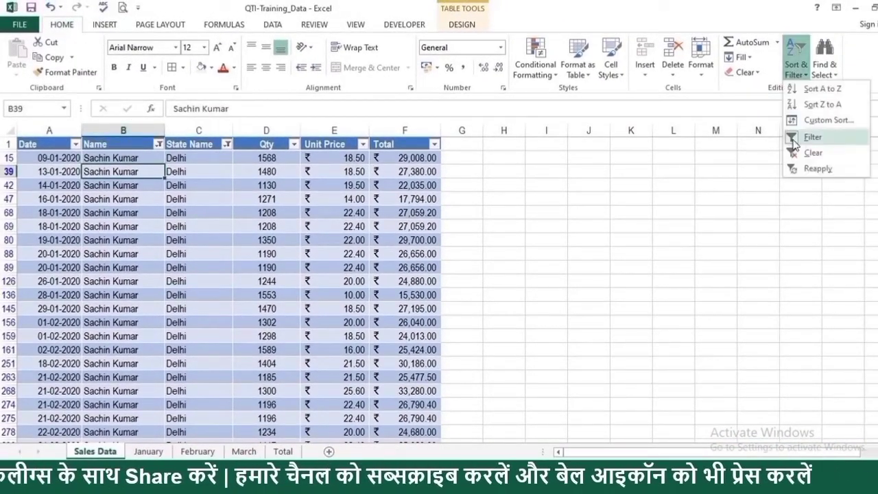
{"action": "left_click", "coordinate": [796, 140]}
{"action": "left_click", "coordinate": [245, 251]}
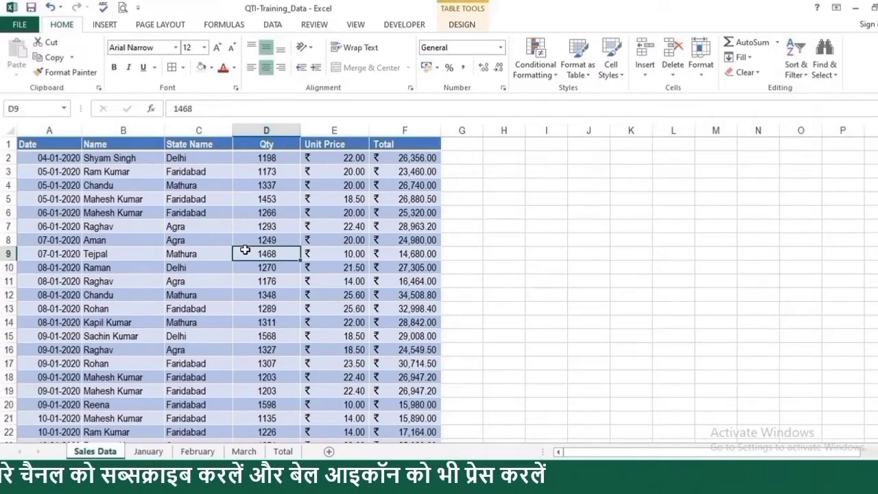
{"action": "left_click", "coordinate": [273, 24]}
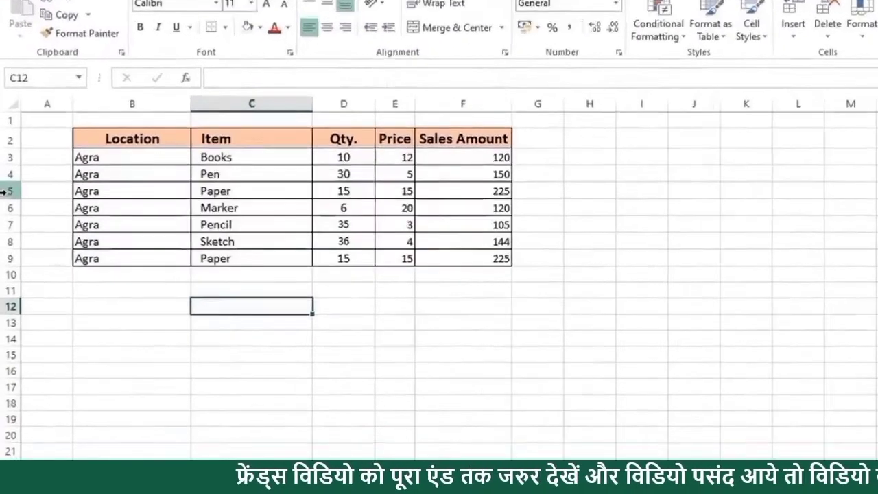
- Select rows 5 and 9 together in the QTI-Training workbook to compare the two Paper entries
{"action": "left_click", "coordinate": [9, 200]}
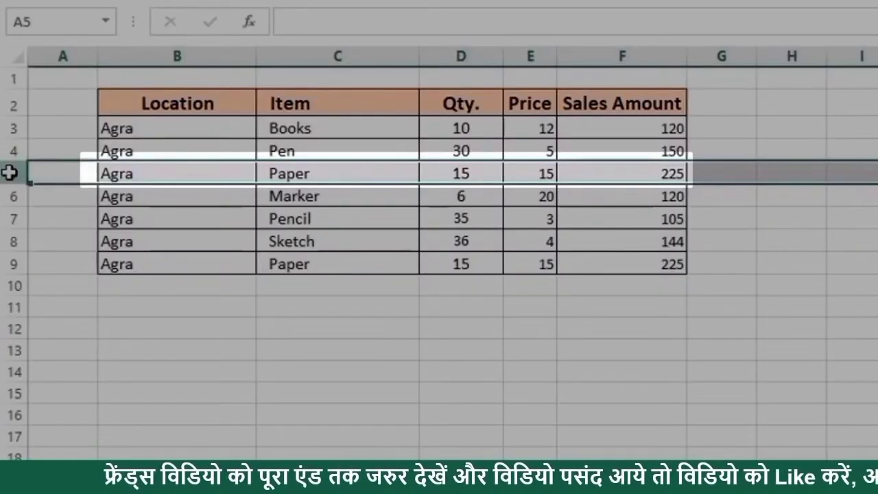
{"action": "left_click", "coordinate": [8, 264], "text": "ctrl"}
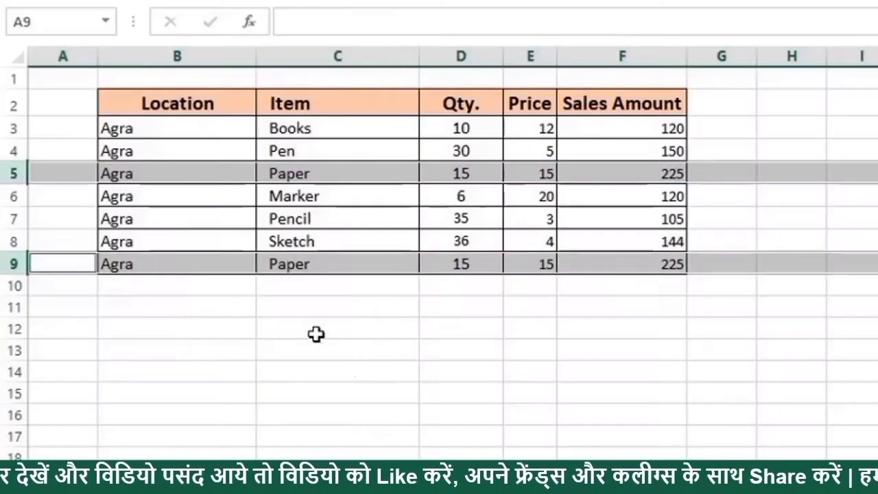
{"action": "left_click", "coordinate": [366, 384]}
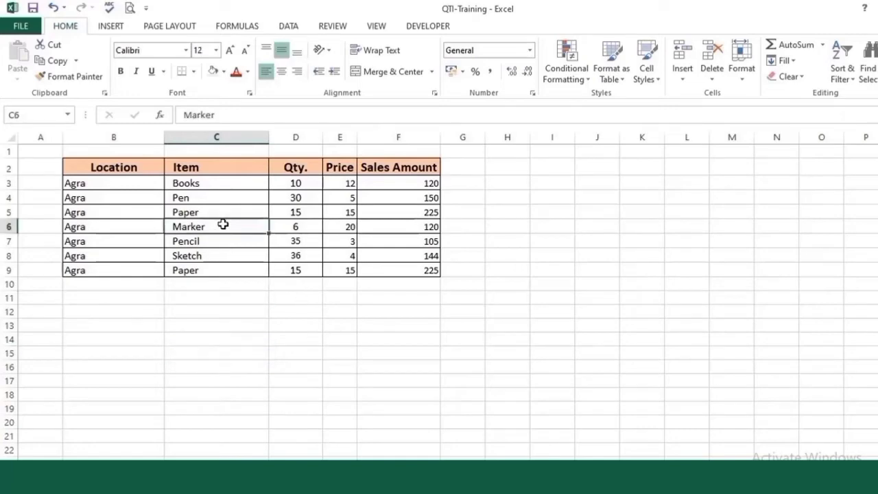
- Open Remove Duplicates for the entire sales table, including its header row
{"action": "key", "text": "ctrl+a"}
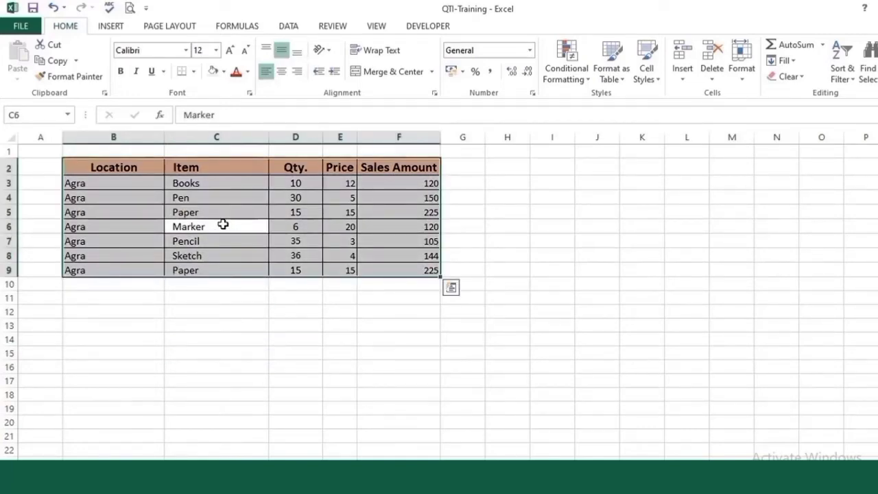
{"action": "left_click", "coordinate": [287, 26]}
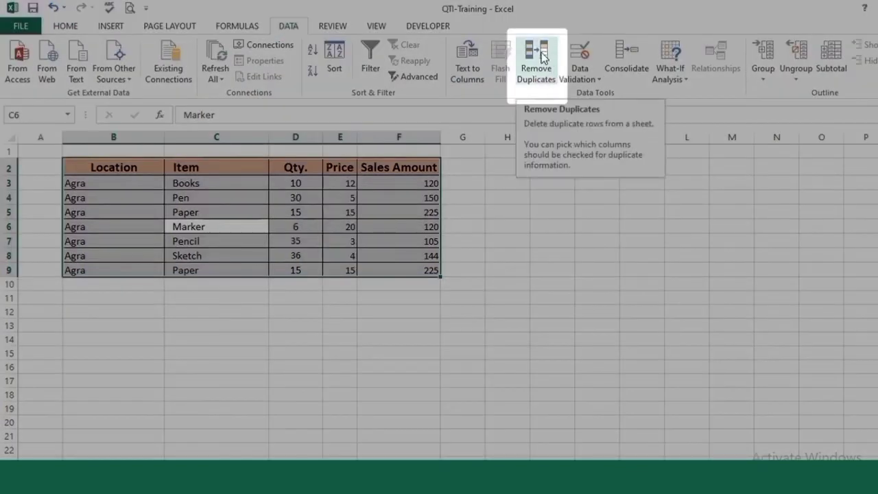
{"action": "left_click", "coordinate": [537, 58]}
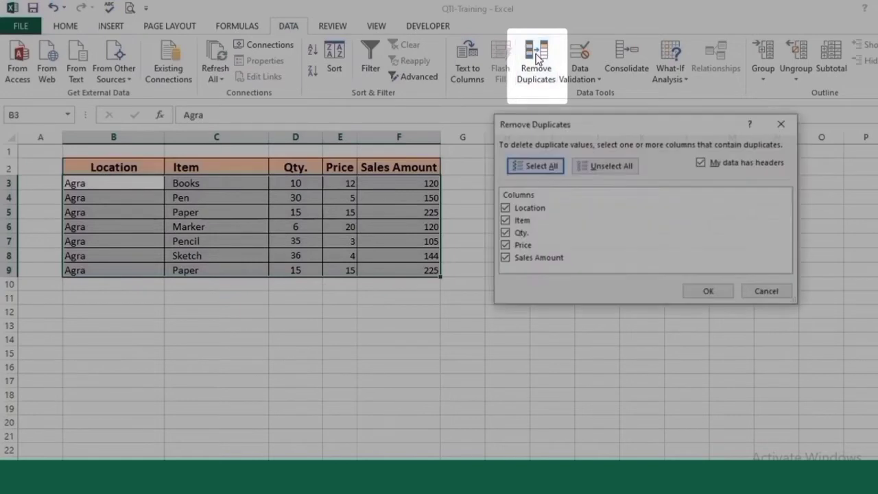
{"action": "left_click_drag", "start_coordinate": [562, 132], "coordinate": [541, 135]}
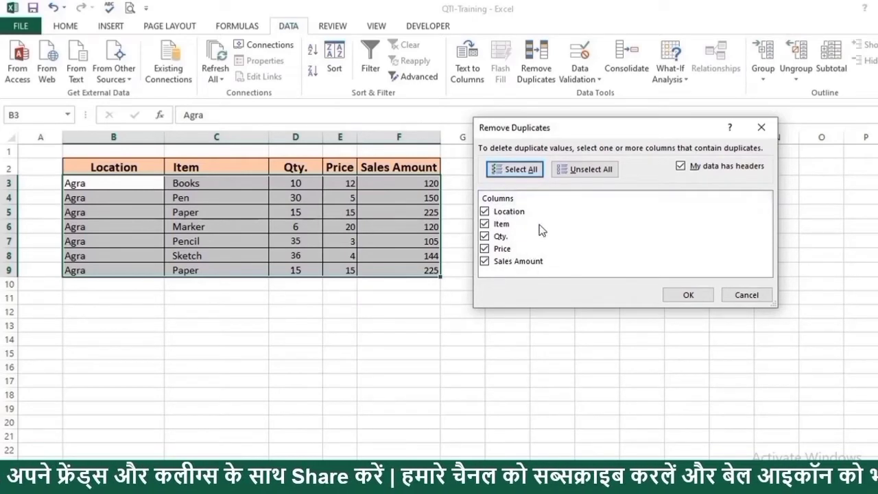
- Limit the duplicate check to the Location, Item and Qty. columns
{"action": "left_click", "coordinate": [578, 170]}
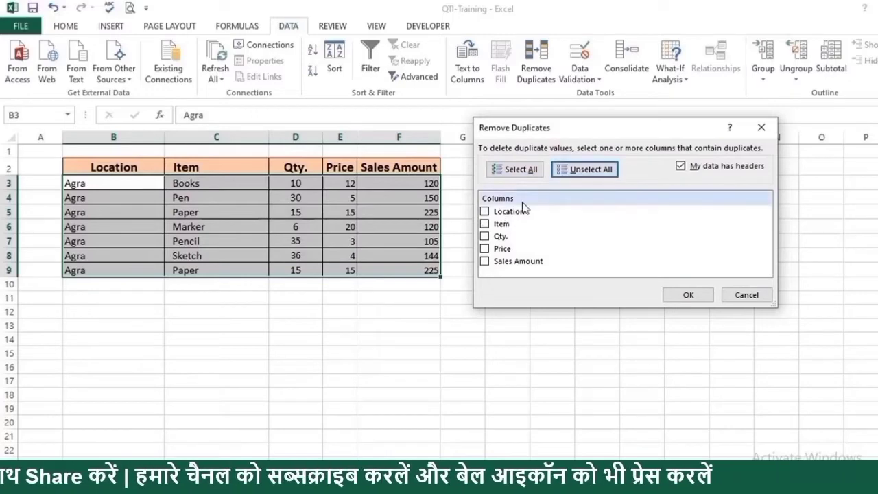
{"action": "left_click", "coordinate": [501, 212]}
{"action": "left_click", "coordinate": [498, 224]}
{"action": "left_click", "coordinate": [494, 237]}
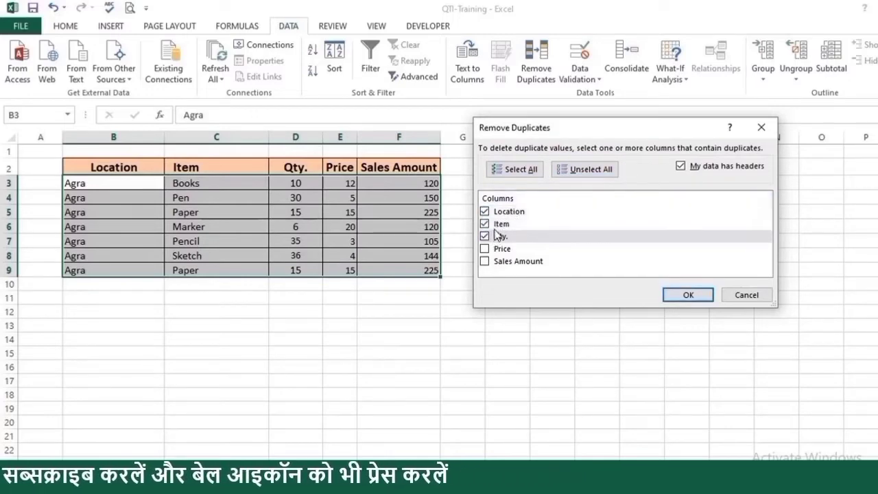
- Include all columns in the duplicate check and remove the duplicate rows from the sales table
{"action": "left_click", "coordinate": [505, 172]}
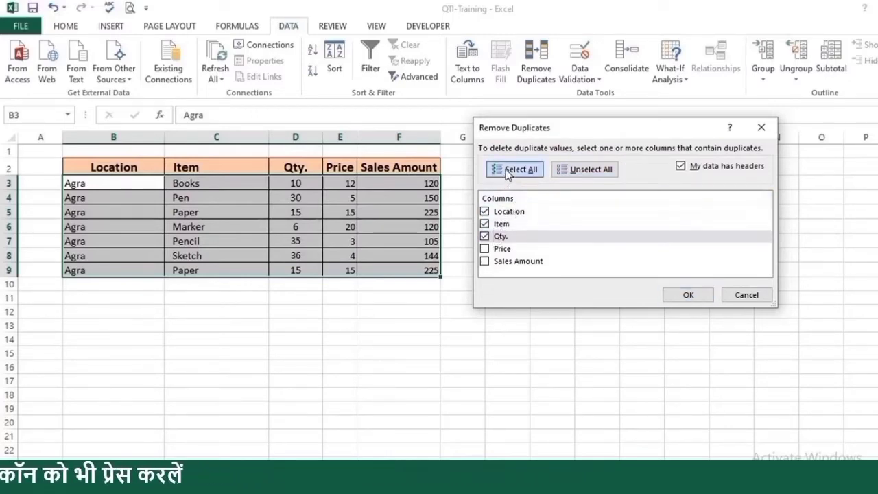
{"action": "left_click", "coordinate": [688, 295]}
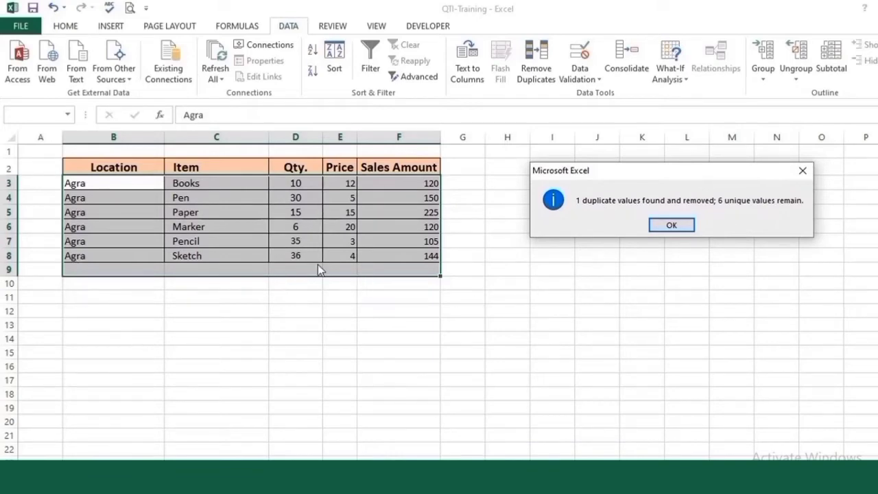
{"action": "left_click", "coordinate": [673, 226]}
{"action": "left_click", "coordinate": [490, 254]}
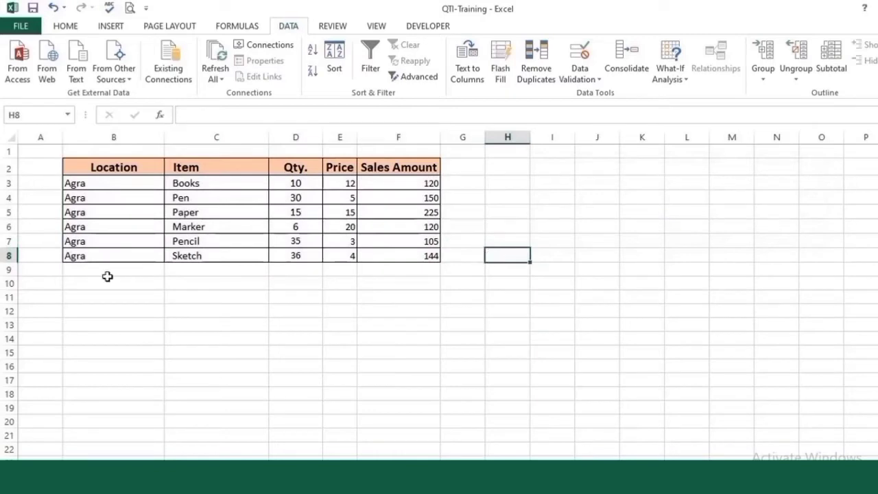
- Inspect the row just below the table and look through the Sales Amount column for repeated values
{"action": "left_click_drag", "start_coordinate": [75, 270], "coordinate": [449, 273]}
{"action": "left_click_drag", "start_coordinate": [395, 168], "coordinate": [407, 254]}
{"action": "left_click", "coordinate": [409, 227]}
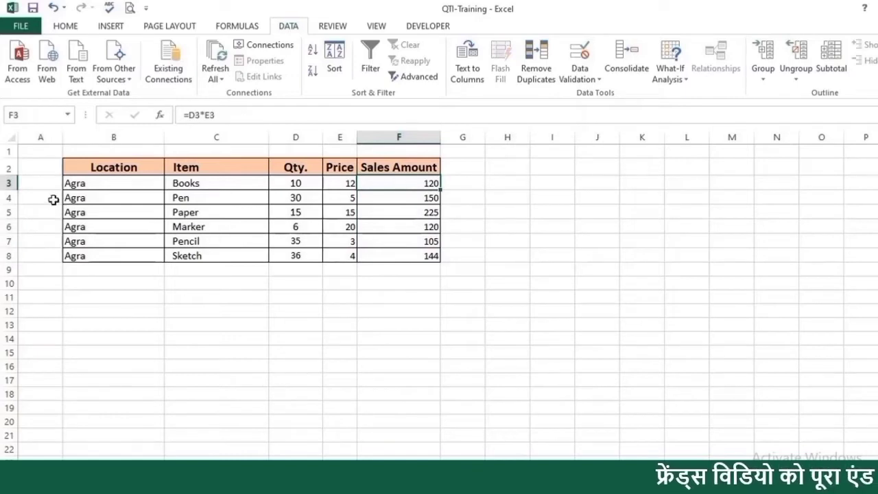
- Remove duplicate rows from the whole sales table by comparing only the Sales Amount column
{"action": "left_click", "coordinate": [146, 251]}
{"action": "key", "text": "ctrl+a"}
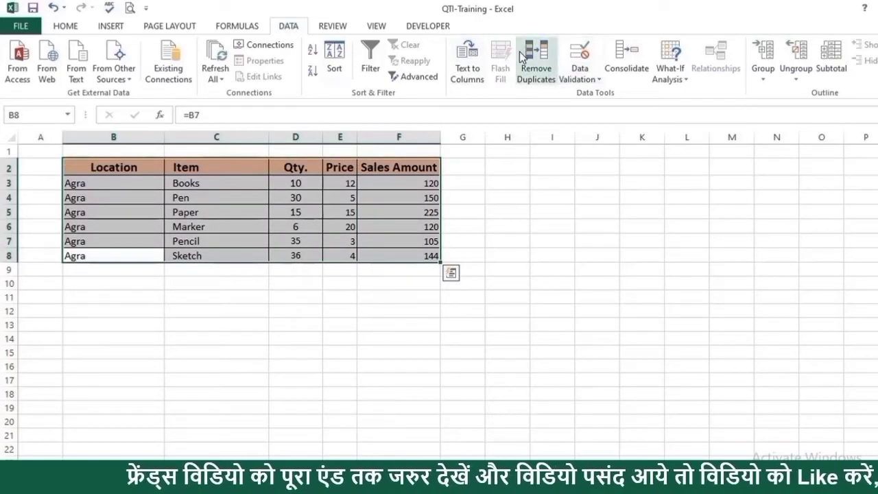
{"action": "left_click", "coordinate": [522, 65]}
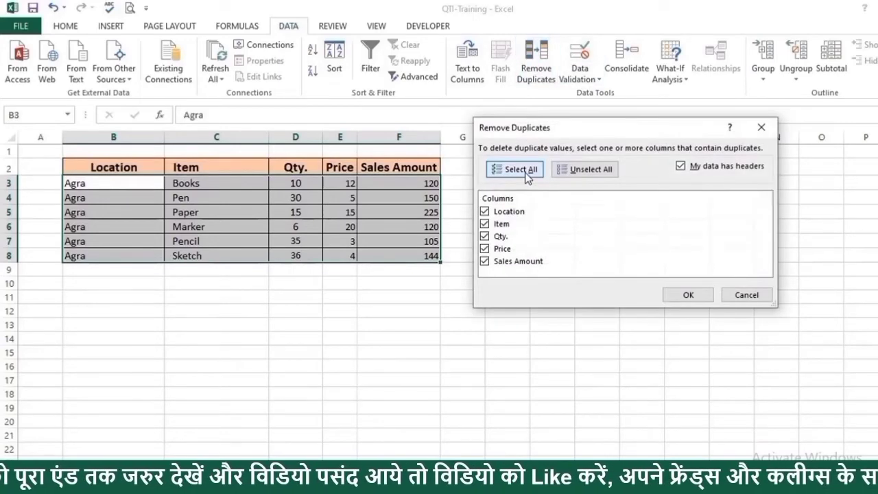
{"action": "left_click", "coordinate": [582, 168]}
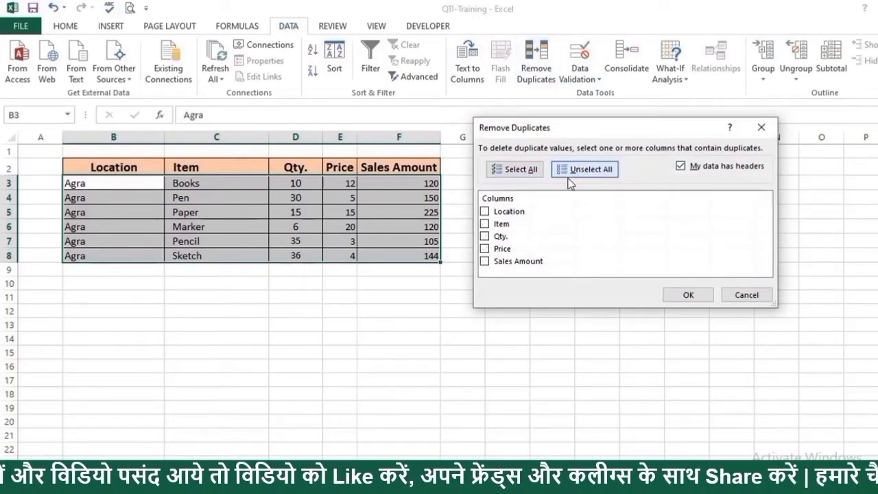
{"action": "left_click", "coordinate": [504, 264]}
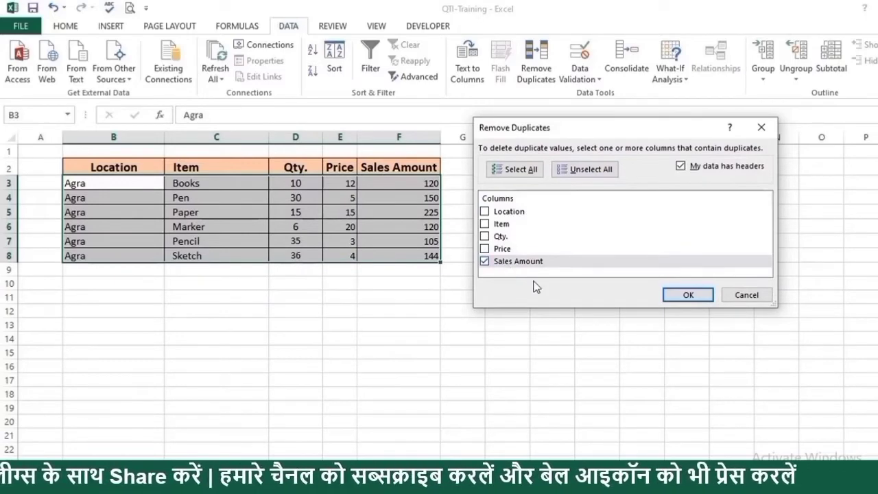
{"action": "left_click", "coordinate": [673, 300]}
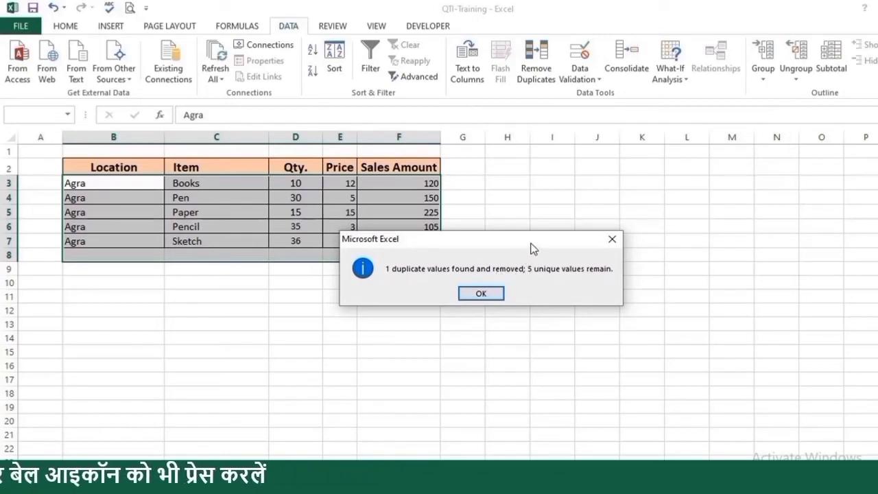
{"action": "key", "text": "Return"}
{"action": "left_click", "coordinate": [564, 136]}
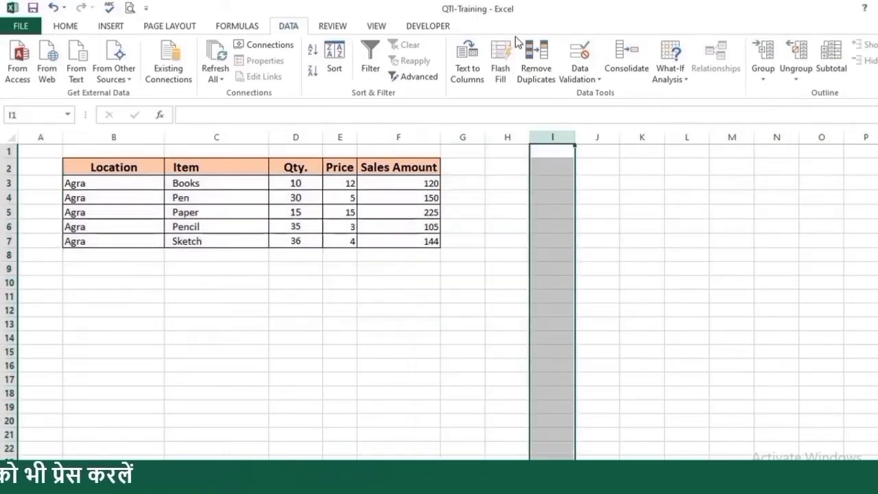
{"action": "left_click", "coordinate": [411, 348]}
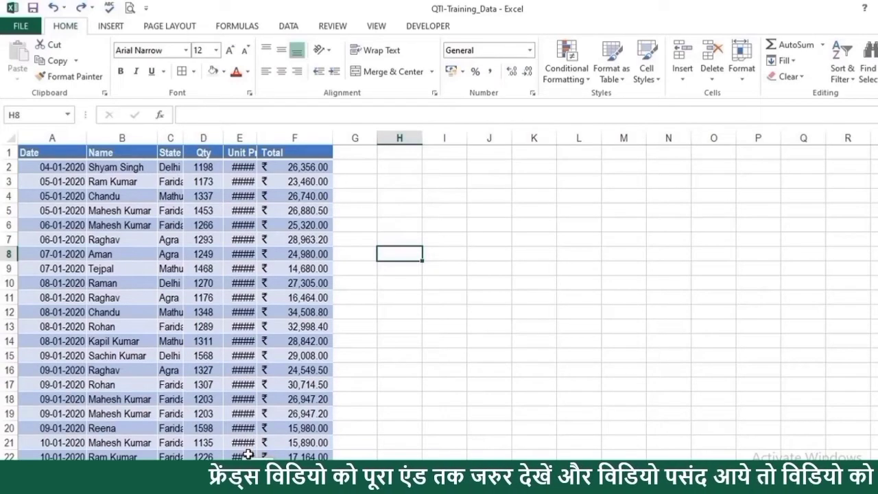
- AutoFit the column widths of the entire sheet in the QTI-Training_Data workbook
{"action": "scroll", "coordinate": [248, 455], "scroll_direction": "down", "scroll_amount": 8}
{"action": "scroll", "coordinate": [248, 454], "scroll_direction": "up", "scroll_amount": 8}
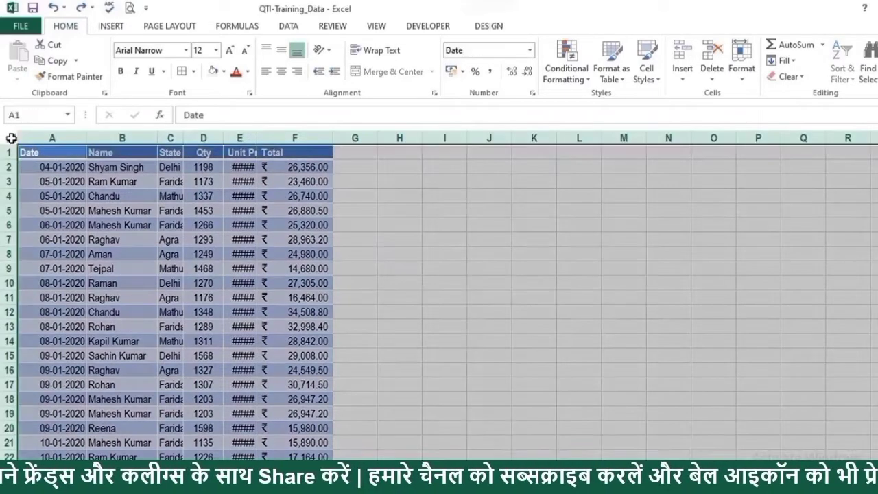
{"action": "left_click", "coordinate": [12, 138]}
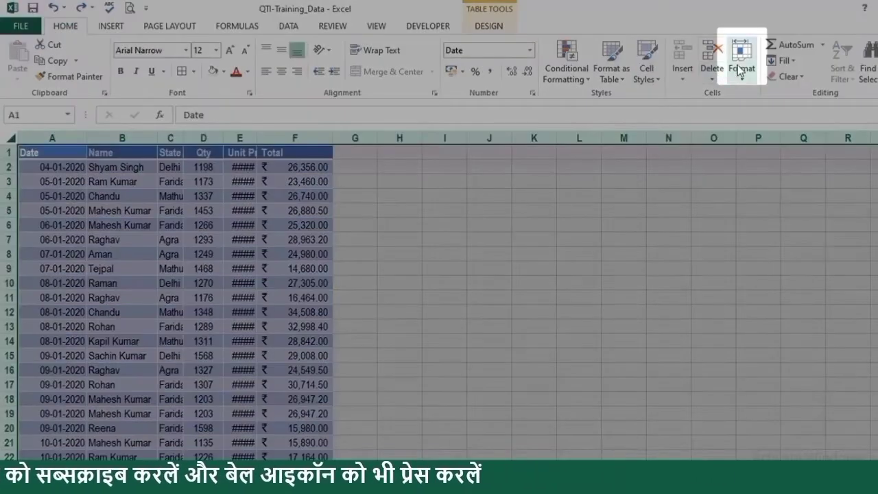
{"action": "left_click", "coordinate": [742, 65]}
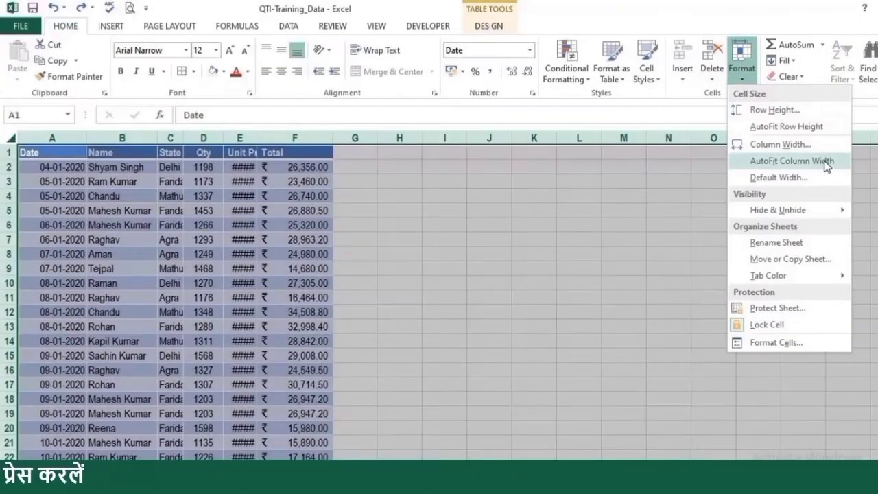
{"action": "left_click", "coordinate": [826, 164]}
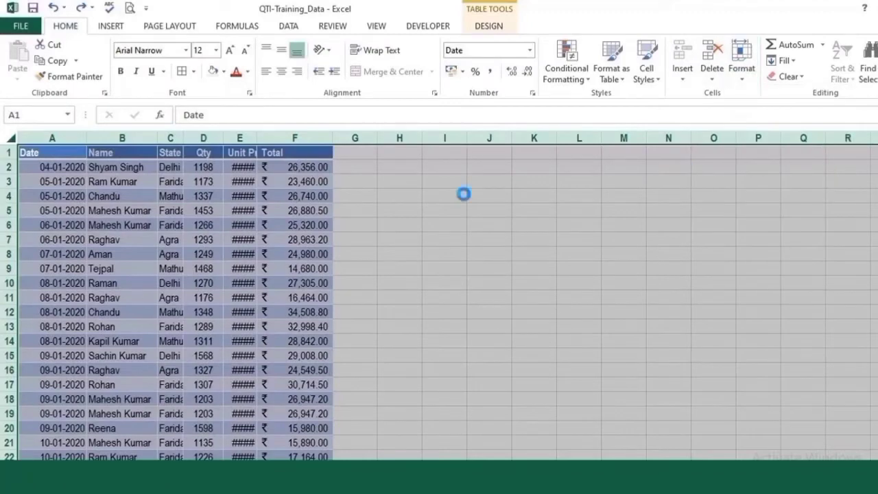
{"action": "left_click", "coordinate": [181, 195]}
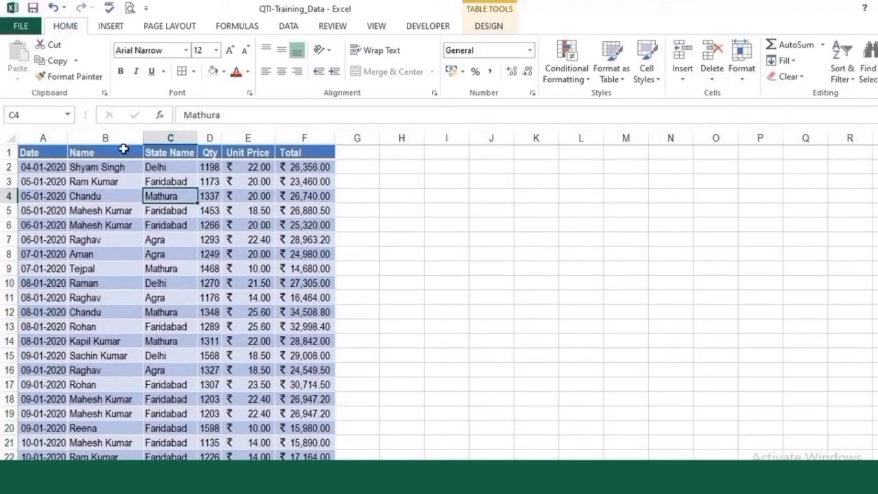
{"action": "left_click_drag", "start_coordinate": [123, 149], "coordinate": [291, 327]}
{"action": "left_click", "coordinate": [452, 278]}
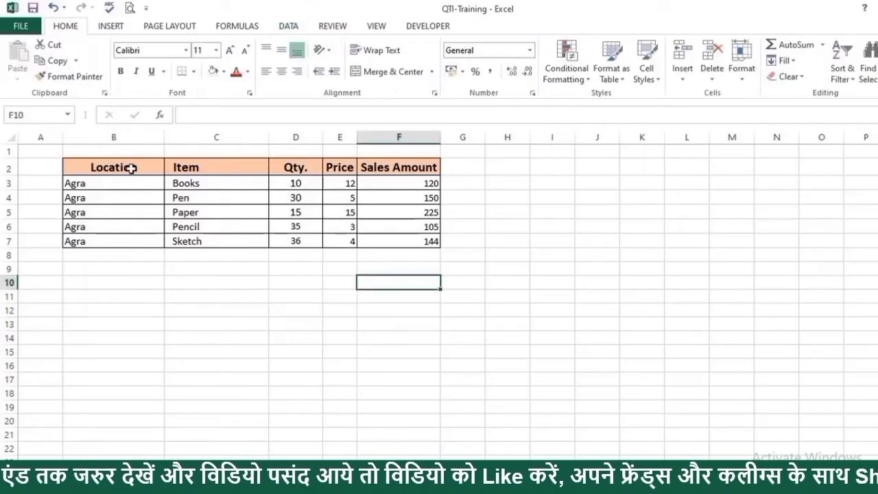
- In the QTI-Training workbook, examine how the sales table is laid out, with its header row and the records below
{"action": "left_click_drag", "start_coordinate": [85, 171], "coordinate": [387, 167]}
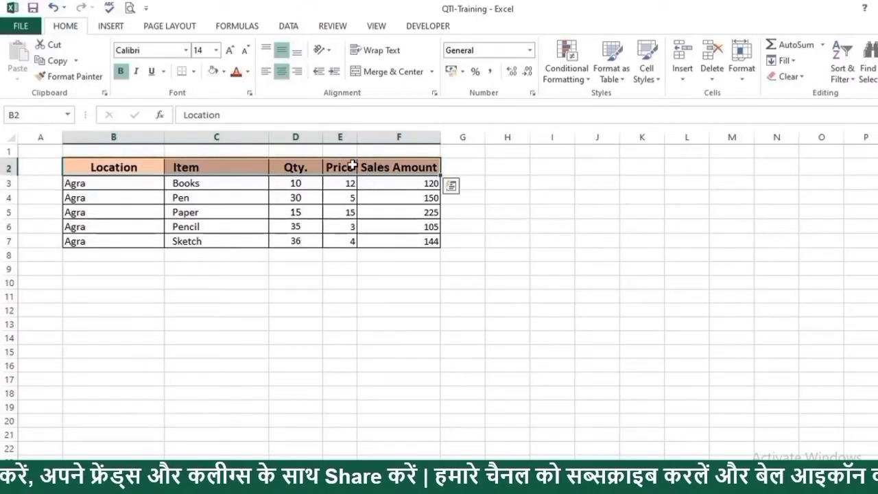
{"action": "left_click_drag", "start_coordinate": [114, 183], "coordinate": [363, 226]}
{"action": "left_click", "coordinate": [373, 300]}
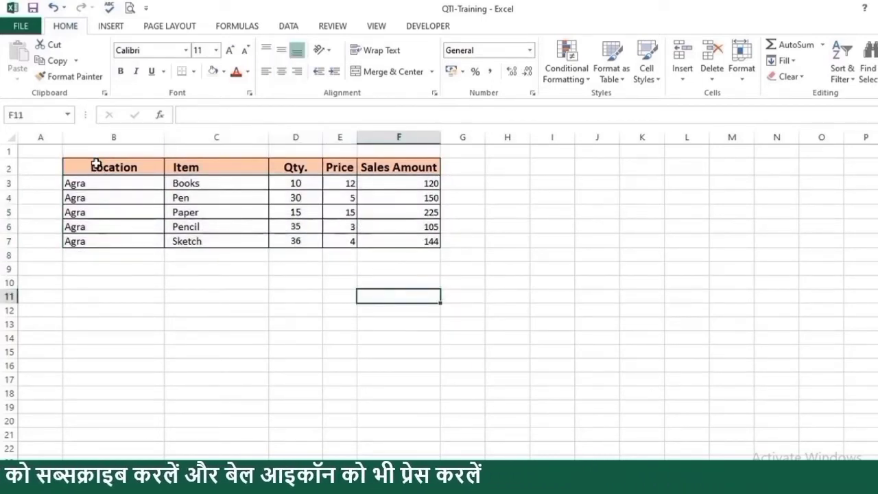
{"action": "left_click_drag", "start_coordinate": [96, 166], "coordinate": [389, 166]}
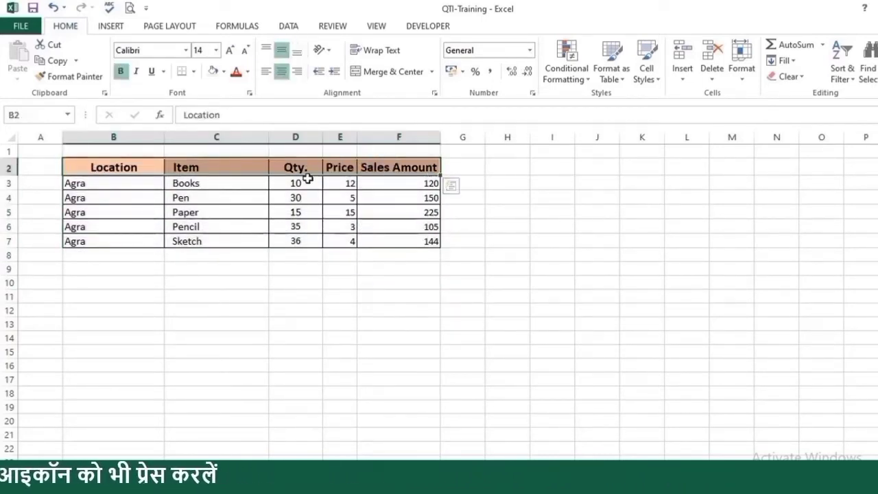
{"action": "left_click_drag", "start_coordinate": [163, 193], "coordinate": [157, 275]}
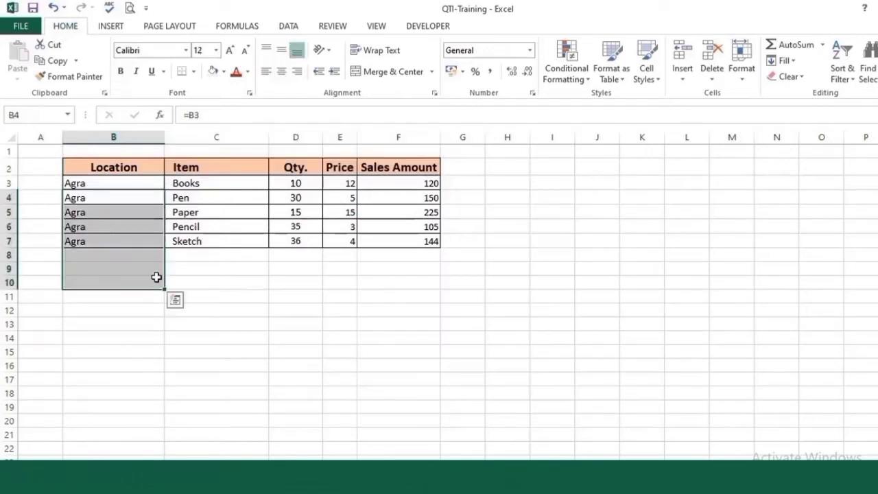
{"action": "left_click", "coordinate": [223, 309]}
{"action": "left_click_drag", "start_coordinate": [63, 181], "coordinate": [384, 228]}
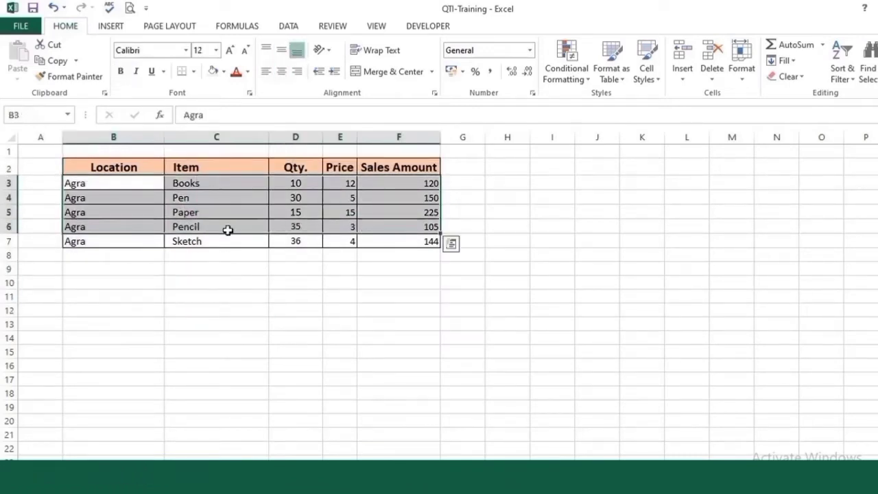
{"action": "left_click", "coordinate": [319, 355]}
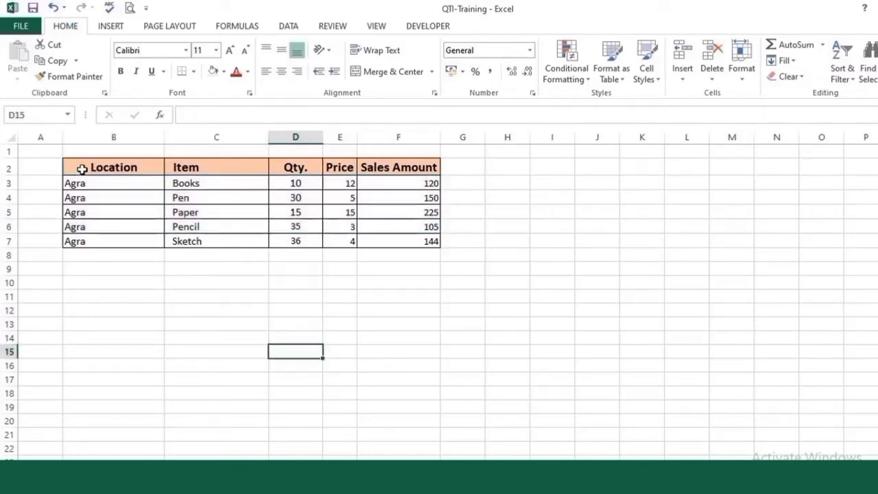
- Copy the sales table B2:F7, headers included, and paste it transposed at B10 with Paste Special
{"action": "left_click_drag", "start_coordinate": [82, 169], "coordinate": [410, 243]}
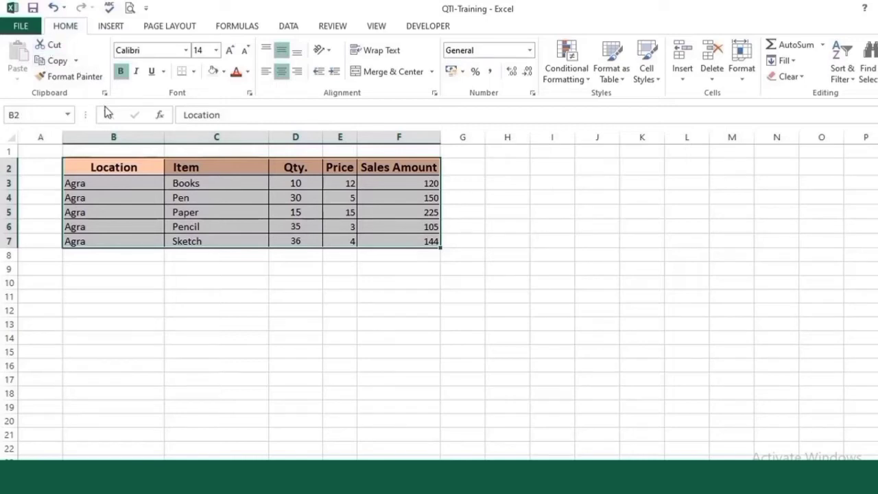
{"action": "key", "text": "ctrl+c"}
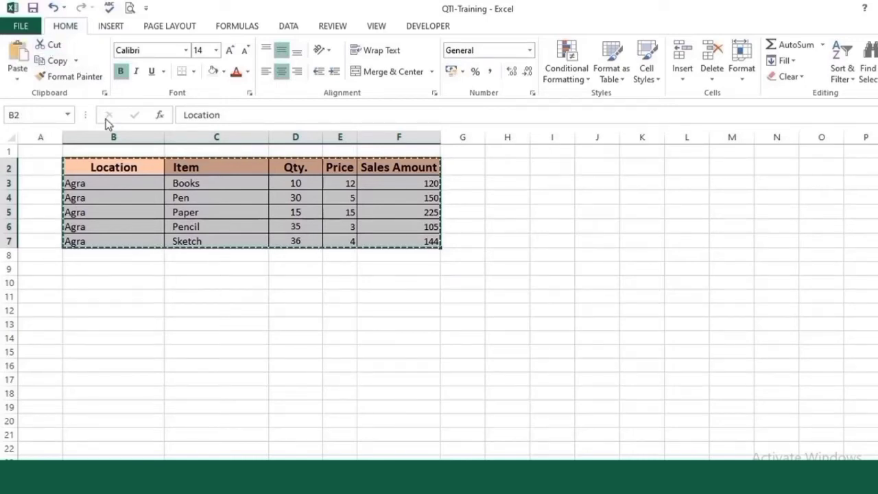
{"action": "left_click", "coordinate": [94, 283]}
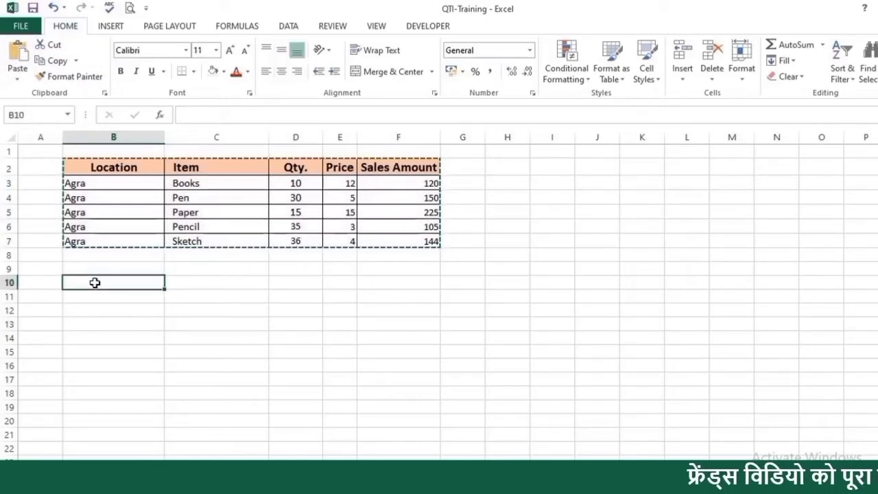
{"action": "left_click", "coordinate": [17, 74]}
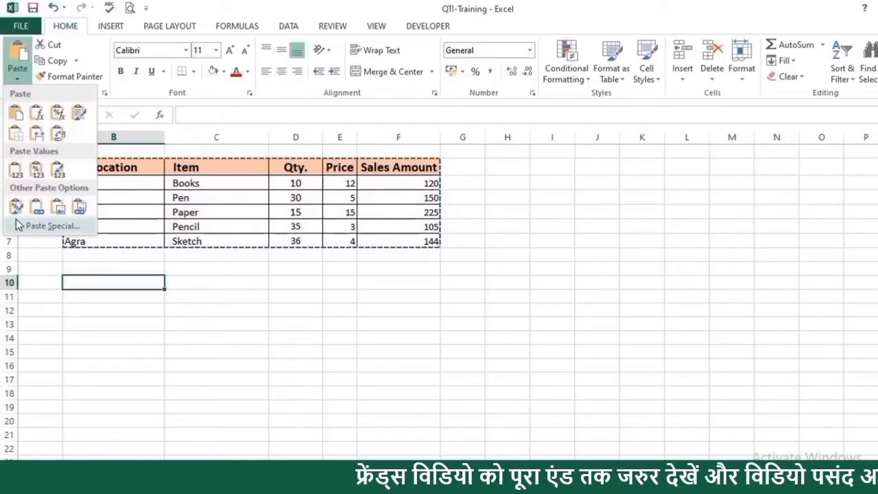
{"action": "left_click", "coordinate": [129, 256]}
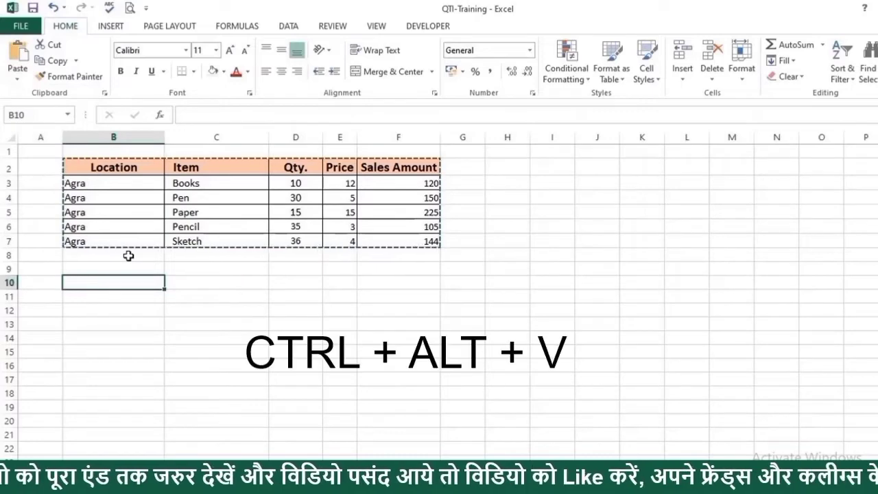
{"action": "key", "text": "ctrl+alt+v"}
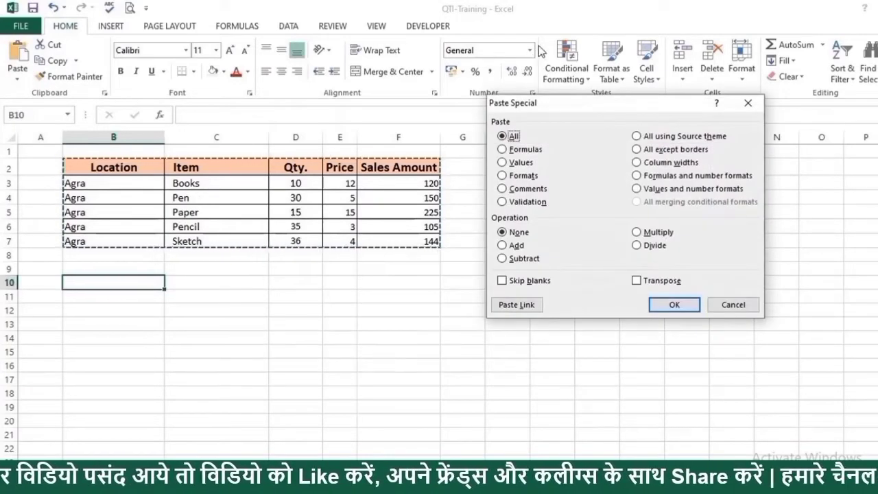
{"action": "left_click_drag", "start_coordinate": [567, 109], "coordinate": [453, 94]}
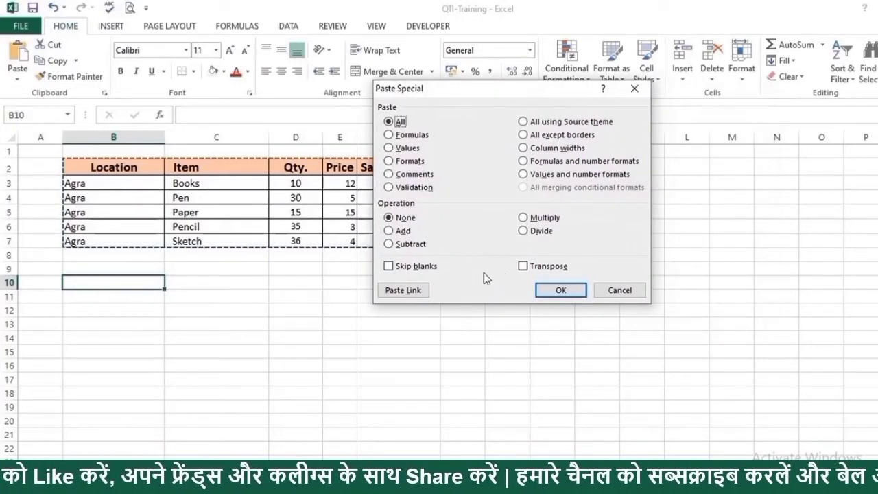
{"action": "left_click", "coordinate": [539, 267]}
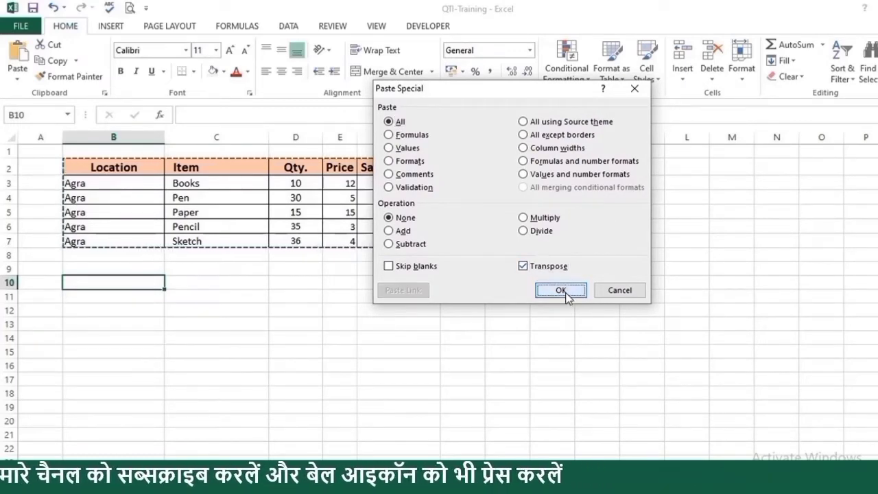
{"action": "left_click", "coordinate": [561, 291]}
{"action": "left_click", "coordinate": [613, 295]}
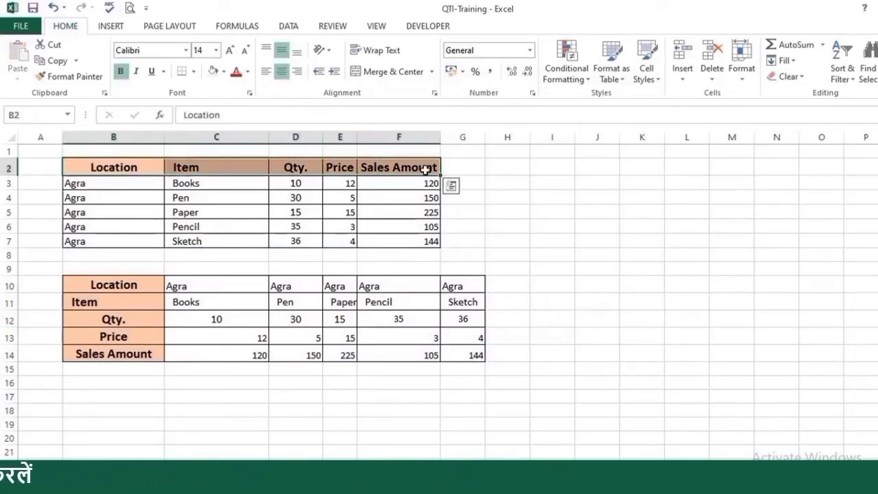
- Compare the headers and records of the original sales table with those of the transposed copy
{"action": "left_click_drag", "start_coordinate": [101, 287], "coordinate": [109, 352]}
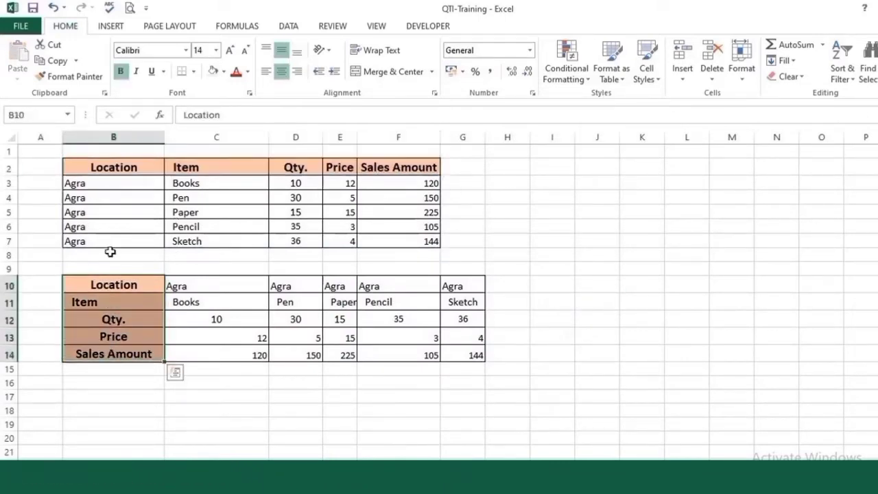
{"action": "left_click_drag", "start_coordinate": [111, 187], "coordinate": [426, 255]}
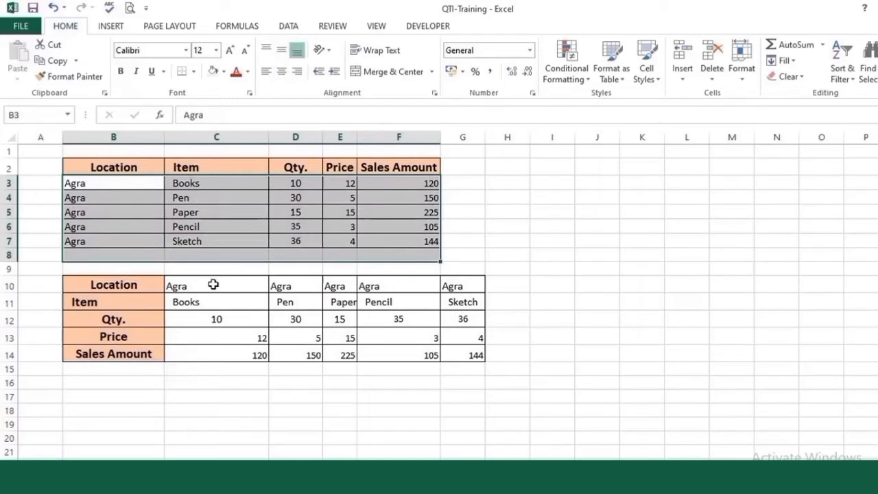
{"action": "left_click_drag", "start_coordinate": [213, 284], "coordinate": [471, 380]}
{"action": "left_click", "coordinate": [573, 393]}
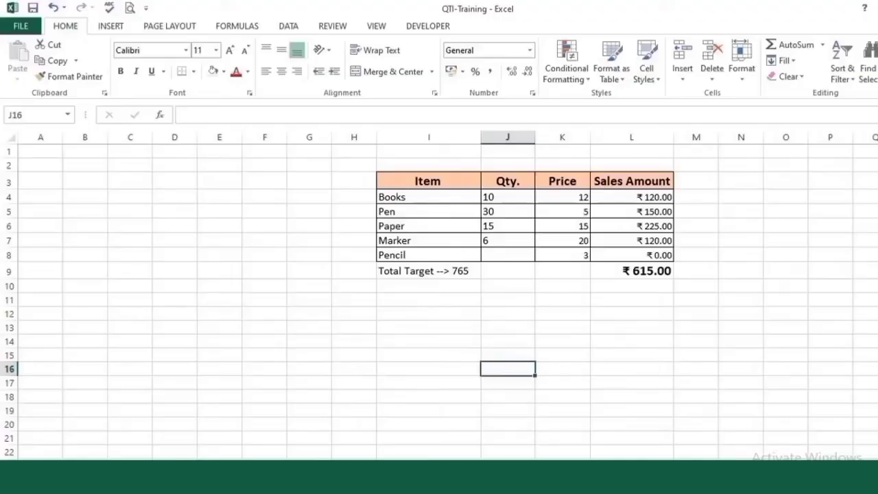
- Examine the item table's Total Target label, the Sales Amount total in L9 and the empty Pencil quantity
{"action": "scroll", "coordinate": [439, 295], "scroll_direction": "right", "scroll_amount": 1}
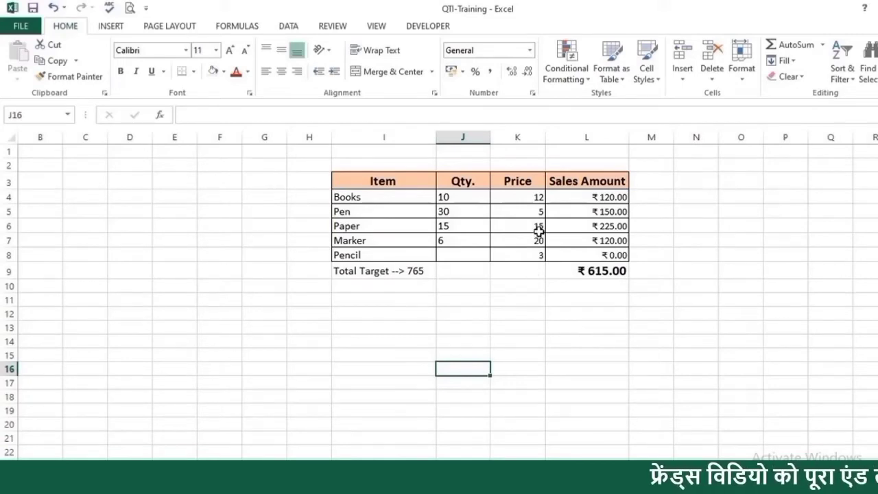
{"action": "left_click_drag", "start_coordinate": [405, 182], "coordinate": [405, 254]}
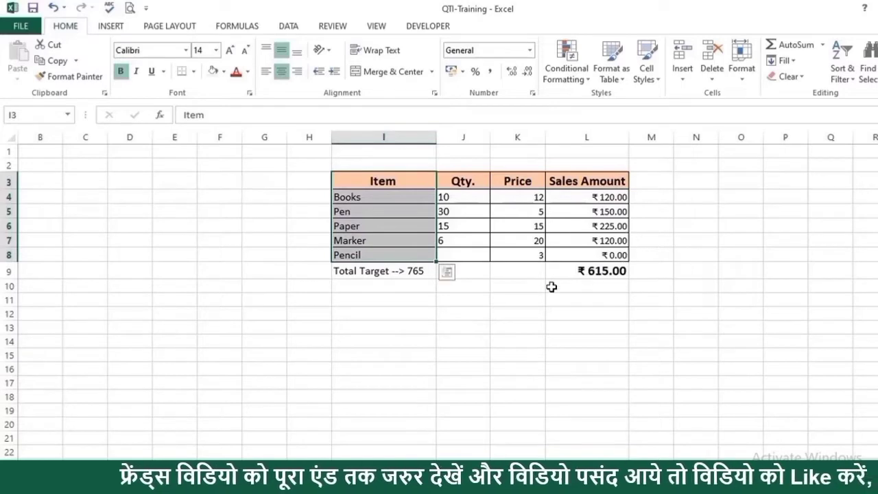
{"action": "left_click", "coordinate": [411, 271]}
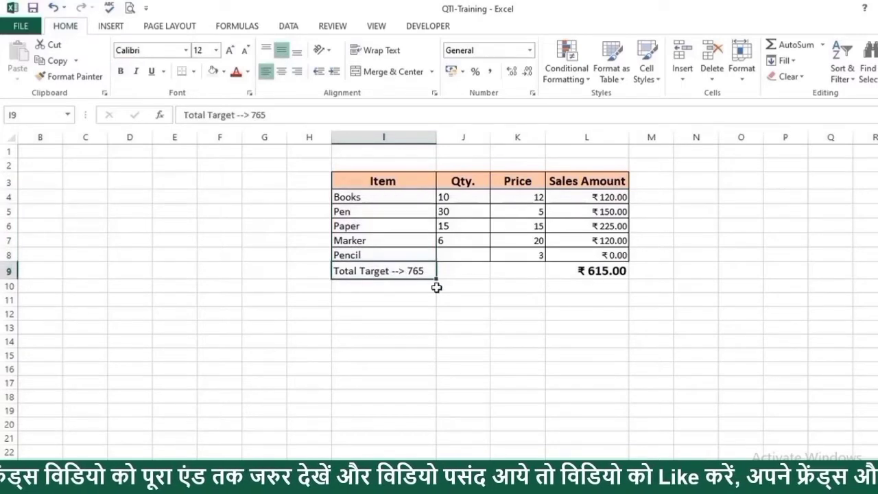
{"action": "left_click", "coordinate": [617, 271]}
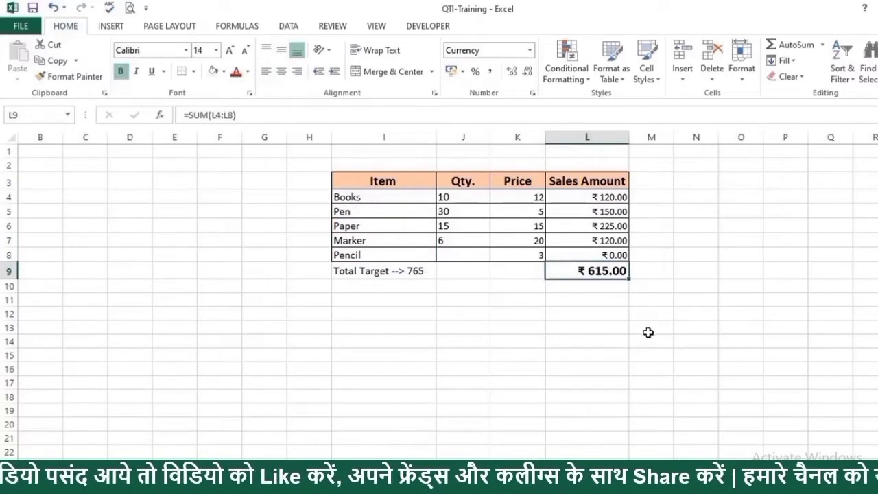
{"action": "left_click_drag", "start_coordinate": [388, 255], "coordinate": [479, 254]}
{"action": "left_click", "coordinate": [597, 272]}
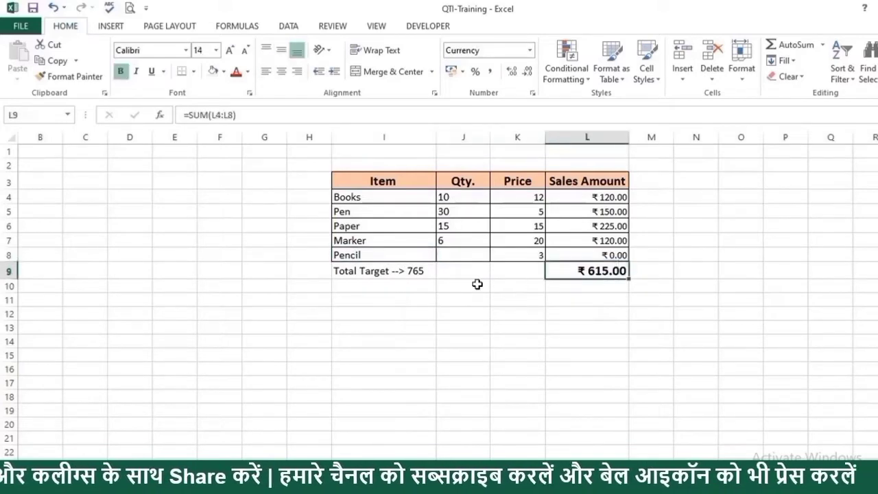
{"action": "left_click", "coordinate": [361, 271]}
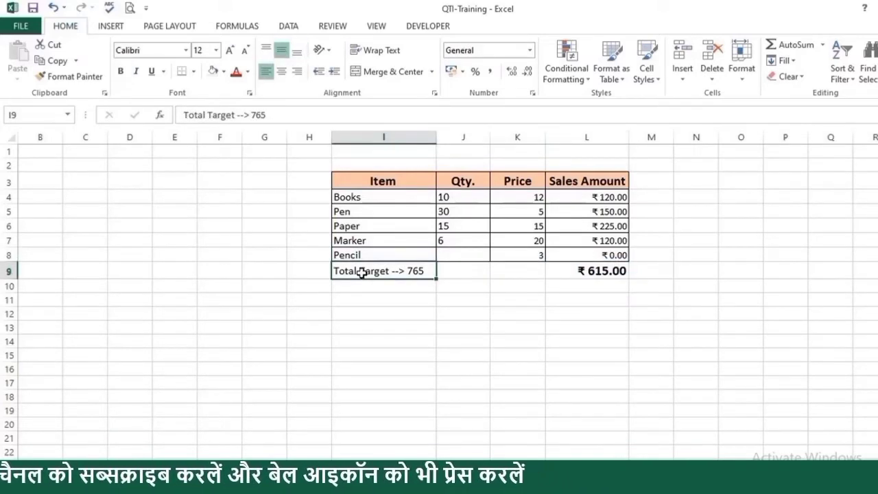
{"action": "left_click", "coordinate": [587, 272]}
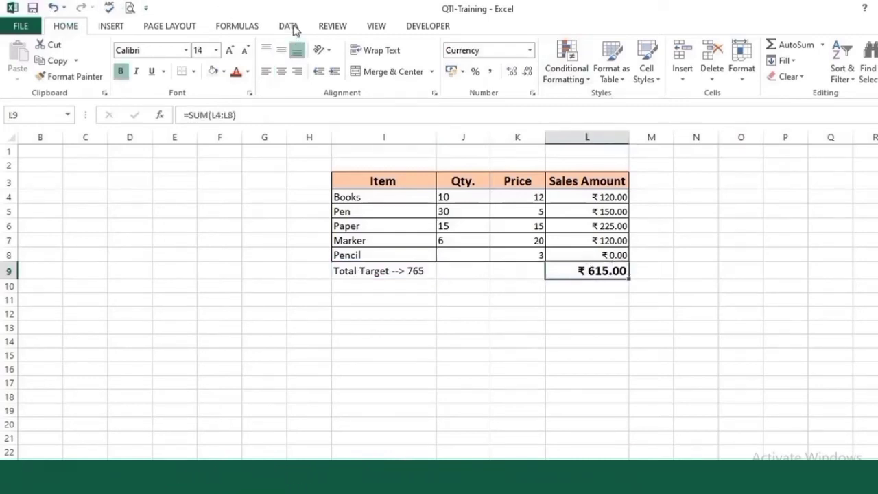
- Start a Goal Seek with the Sales Amount total in L9 as the set cell and 765 as the target value
{"action": "left_click", "coordinate": [289, 26]}
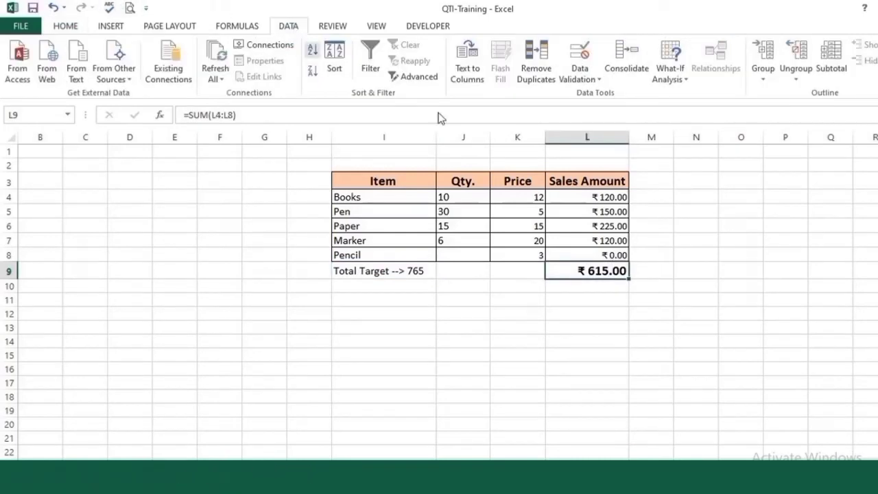
{"action": "left_click", "coordinate": [684, 80]}
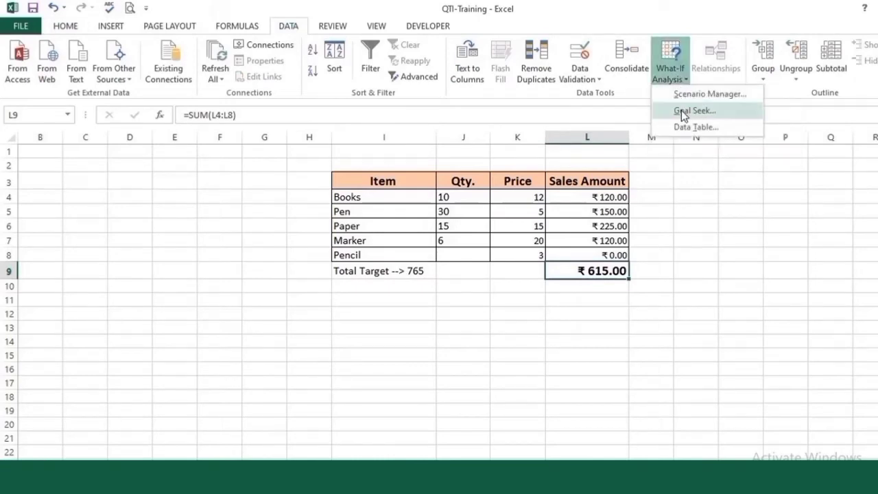
{"action": "left_click", "coordinate": [682, 111]}
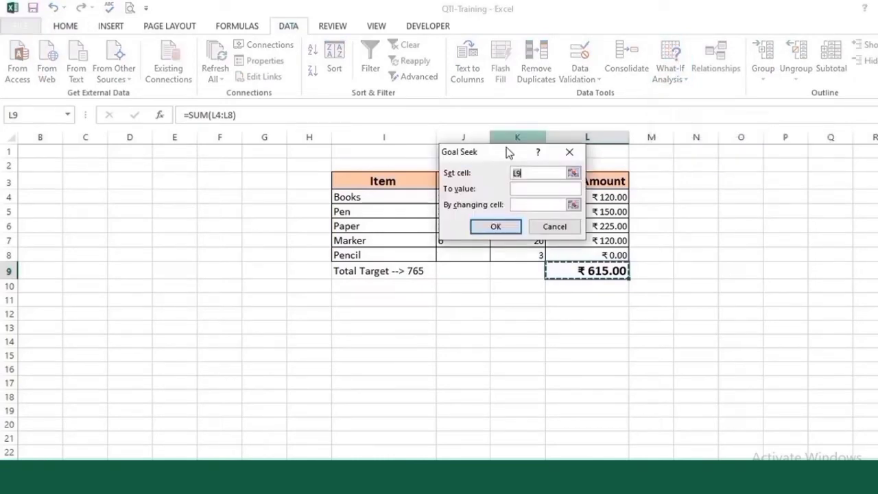
{"action": "left_click_drag", "start_coordinate": [506, 147], "coordinate": [224, 161]}
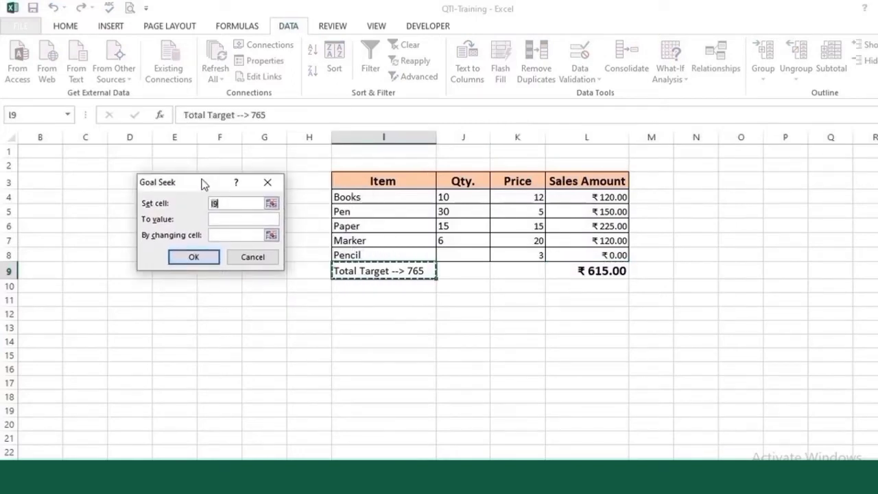
{"action": "left_click", "coordinate": [271, 204]}
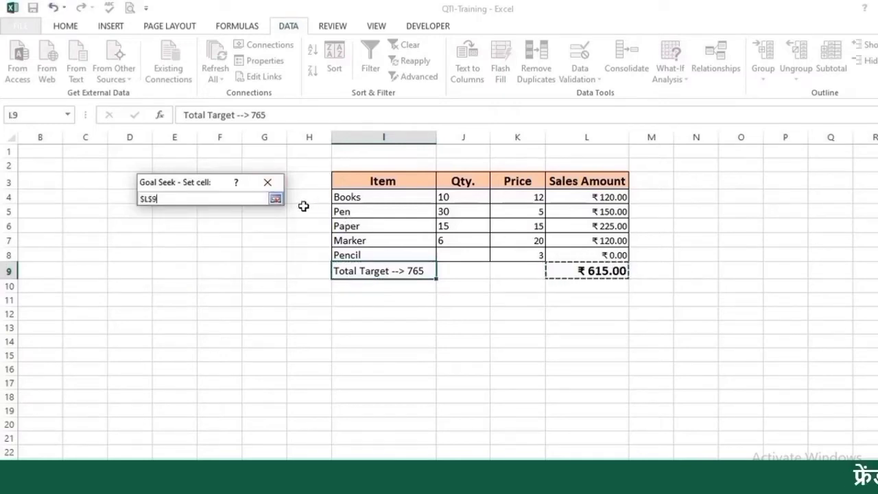
{"action": "left_click", "coordinate": [276, 199]}
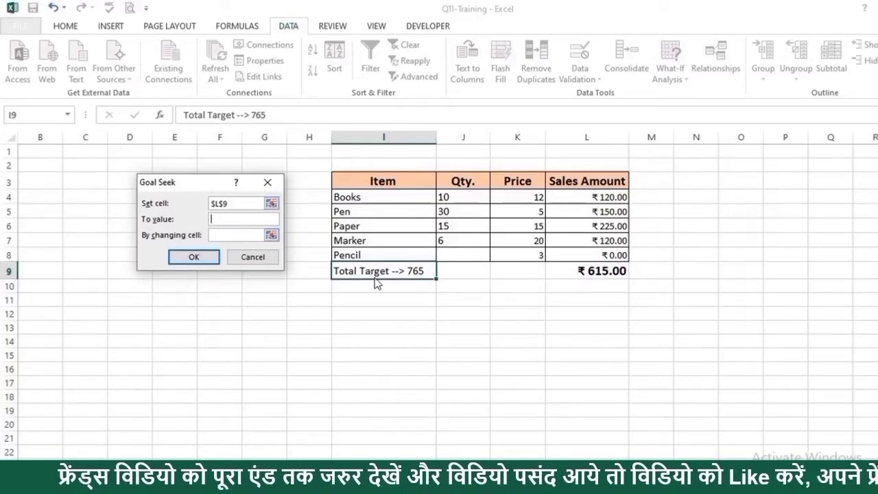
{"action": "type", "text": "765"}
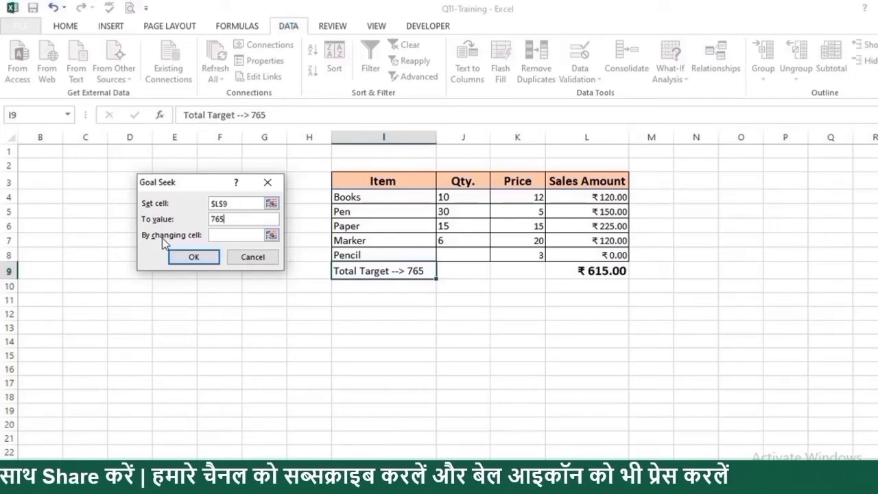
- Assign the Pencil quantity cell J8 as the changing cell, run Goal Seek, accept the solution and check the quantity and total
{"action": "left_click", "coordinate": [273, 235]}
{"action": "left_click", "coordinate": [476, 255]}
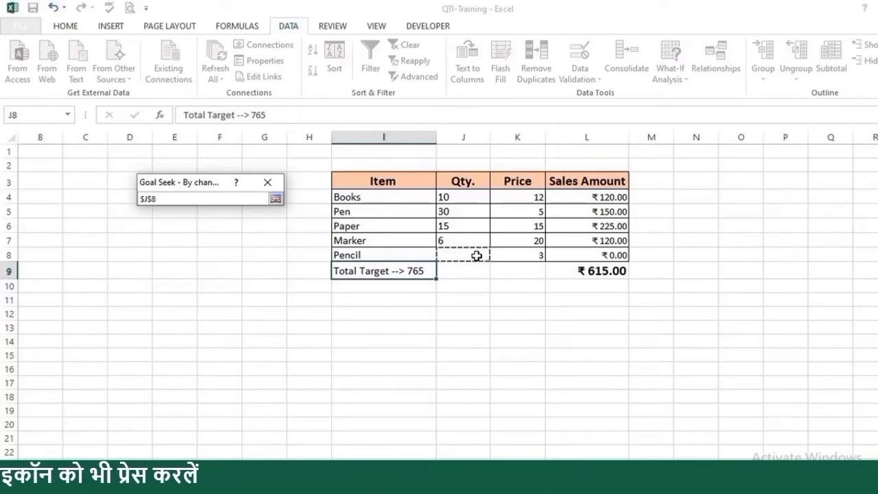
{"action": "left_click", "coordinate": [274, 200]}
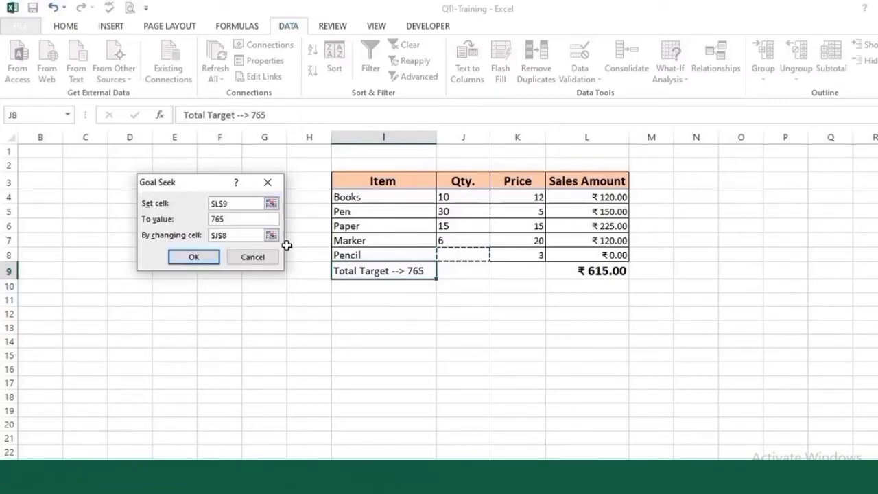
{"action": "left_click", "coordinate": [177, 258]}
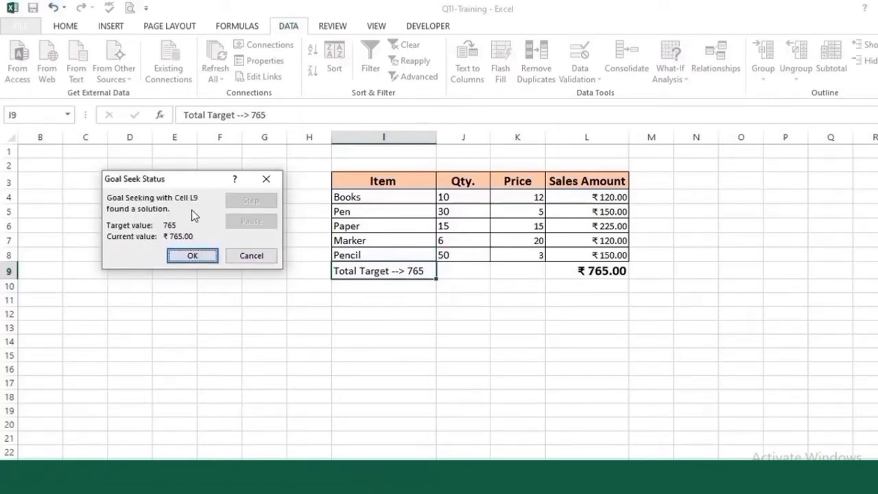
{"action": "left_click", "coordinate": [176, 256]}
{"action": "left_click", "coordinate": [483, 256]}
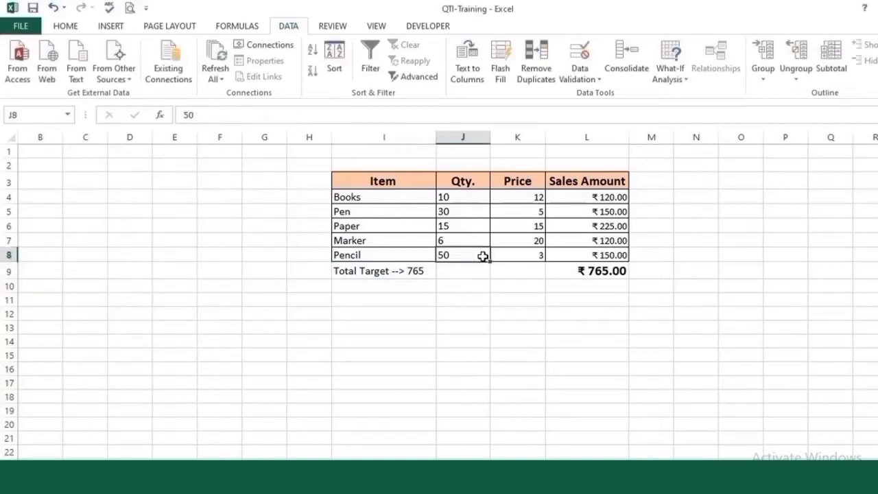
{"action": "left_click", "coordinate": [591, 270]}
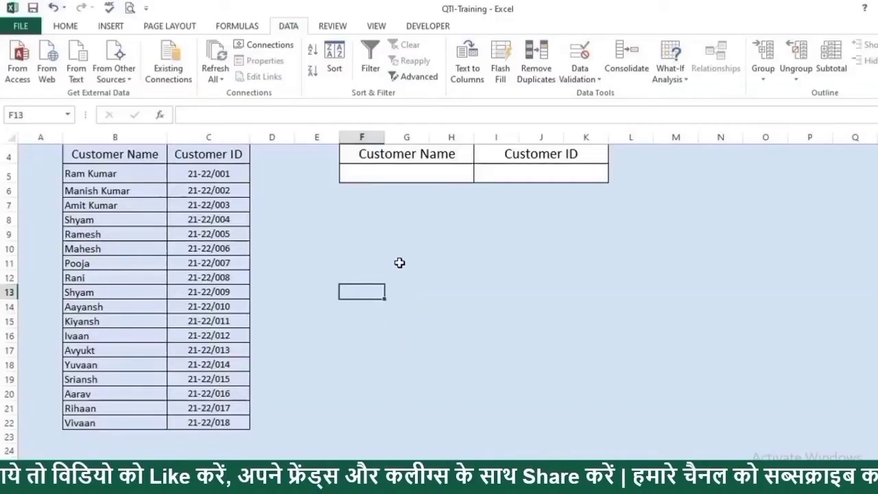
- Look through the customer name and ID list and select the blank Customer Name entry cell F5
{"action": "scroll", "coordinate": [400, 263], "scroll_direction": "down", "scroll_amount": 2}
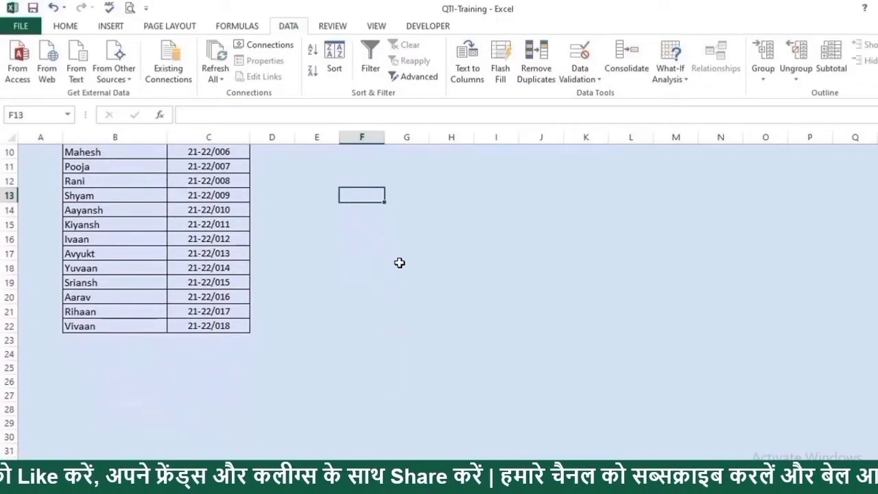
{"action": "scroll", "coordinate": [399, 262], "scroll_direction": "up", "scroll_amount": 3}
{"action": "scroll", "coordinate": [237, 237], "scroll_direction": "down", "scroll_amount": 2}
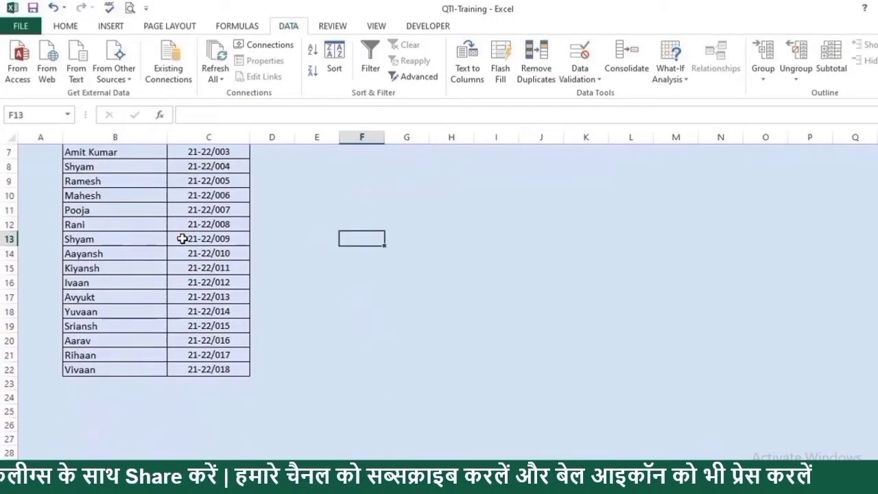
{"action": "scroll", "coordinate": [508, 205], "scroll_direction": "up", "scroll_amount": 1}
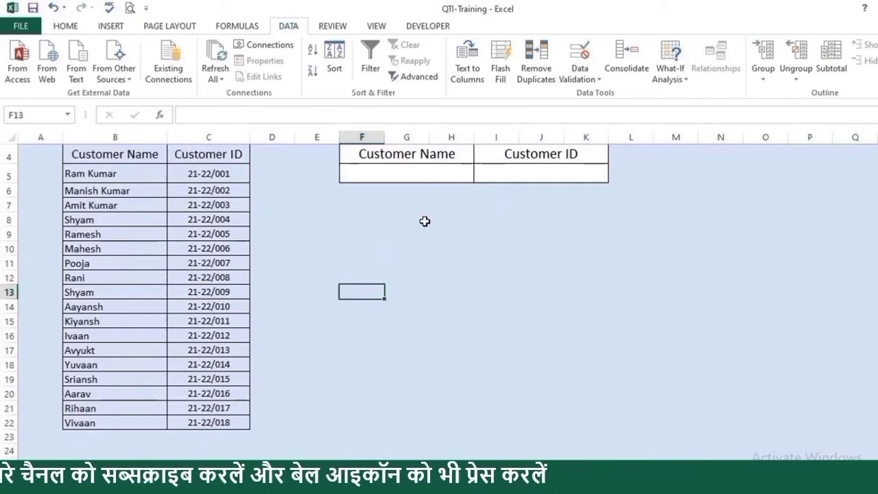
{"action": "left_click", "coordinate": [421, 173]}
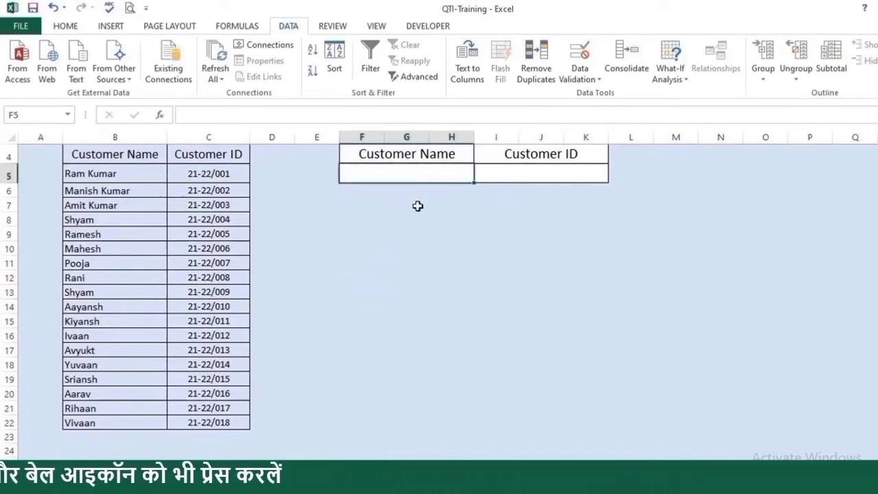
- Begin a VLOOKUP formula in the blank Customer ID cell I5 beside the Customer Name entry cell
{"action": "scroll", "coordinate": [418, 203], "scroll_direction": "up", "scroll_amount": 1}
{"action": "left_click", "coordinate": [521, 215]}
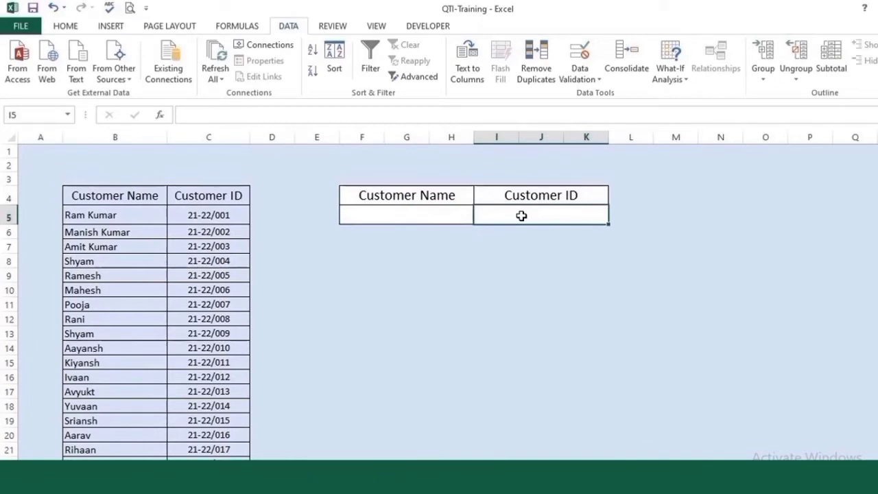
{"action": "left_click", "coordinate": [441, 215]}
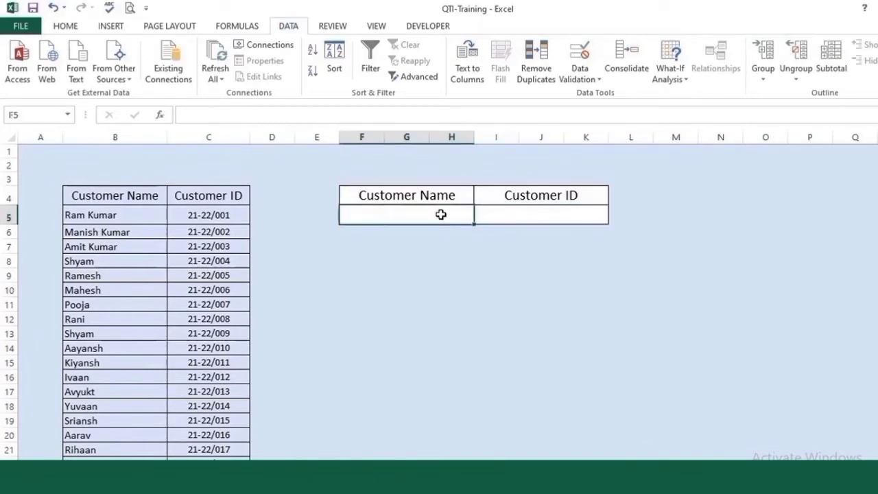
{"action": "left_click", "coordinate": [535, 211]}
{"action": "type", "text": "=vlo"}
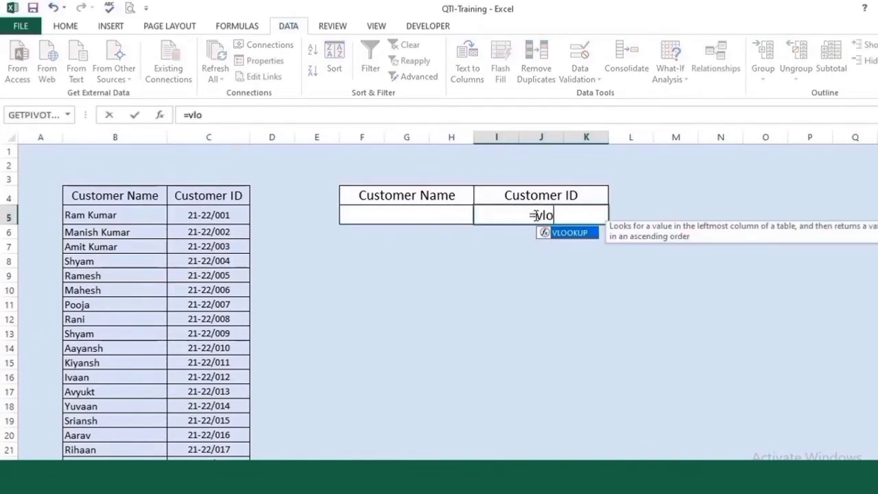
{"action": "type", "text": "okuop"}
{"action": "key", "text": "BackSpace"}
{"action": "key", "text": "BackSpace"}
{"action": "key", "text": "Tab"}
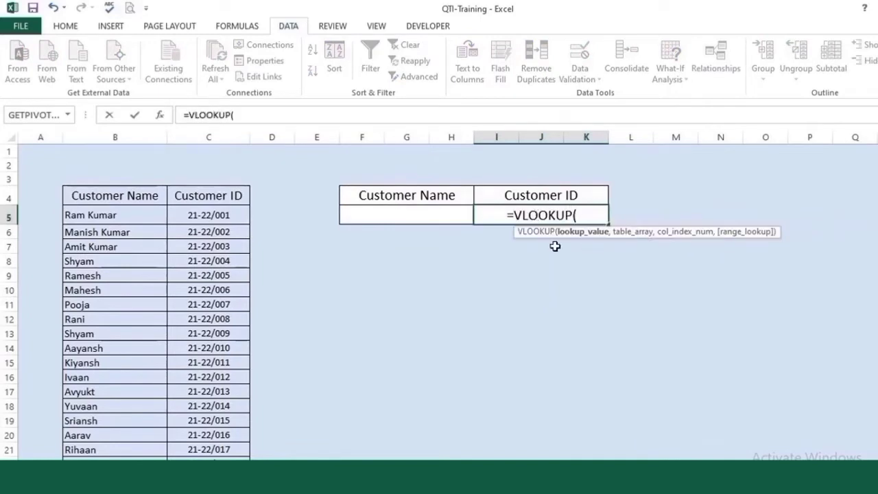
- Complete the VLOOKUP with lookup value F5, table B4:C22, column index 2 and range lookup 0
{"action": "left_click", "coordinate": [421, 210]}
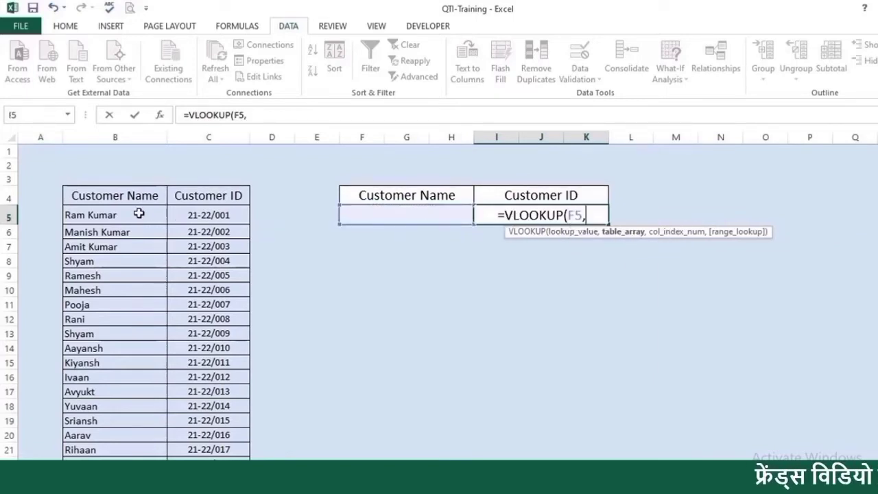
{"action": "left_click_drag", "start_coordinate": [139, 214], "coordinate": [115, 195]}
{"action": "type", "text": ","}
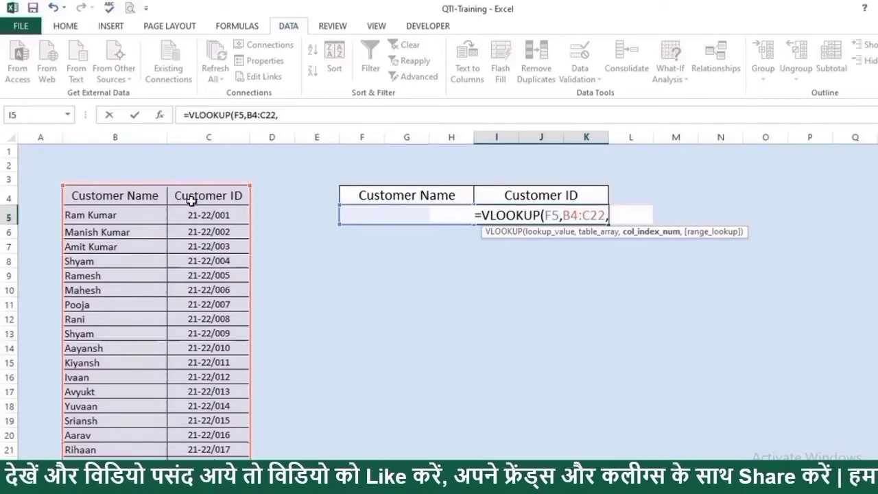
{"action": "type", "text": "2,"}
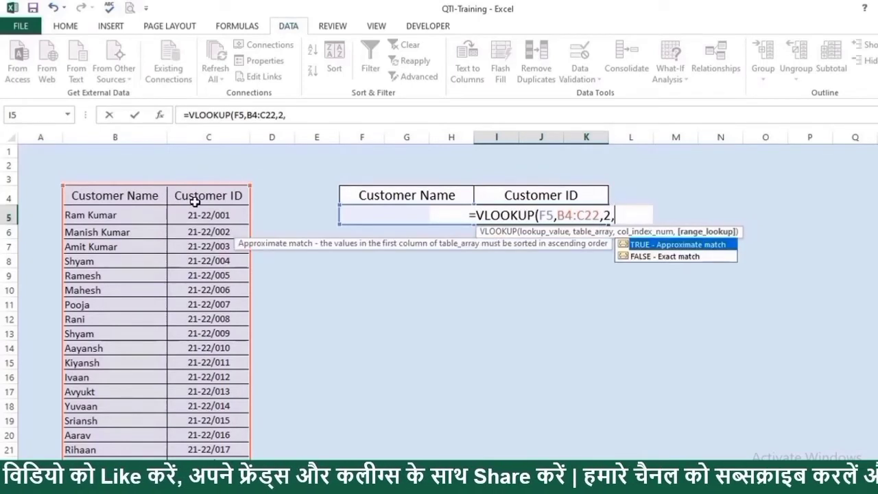
{"action": "type", "text": "0"}
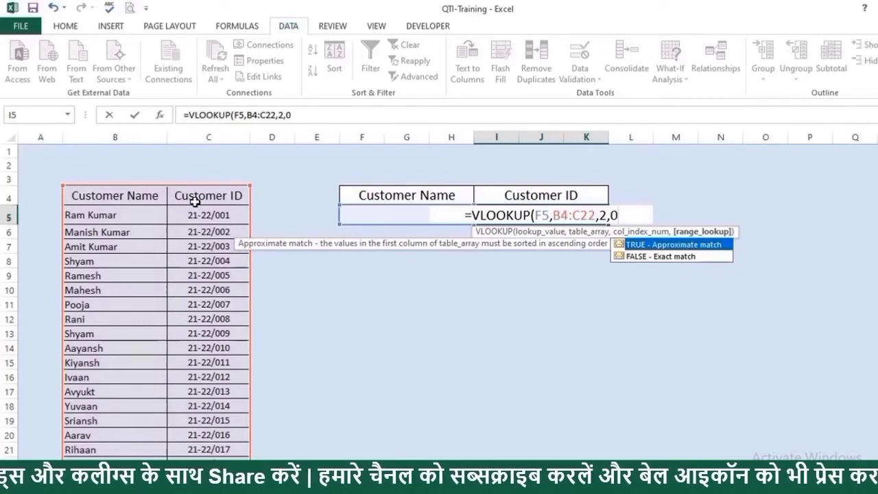
{"action": "type", "text": ")"}
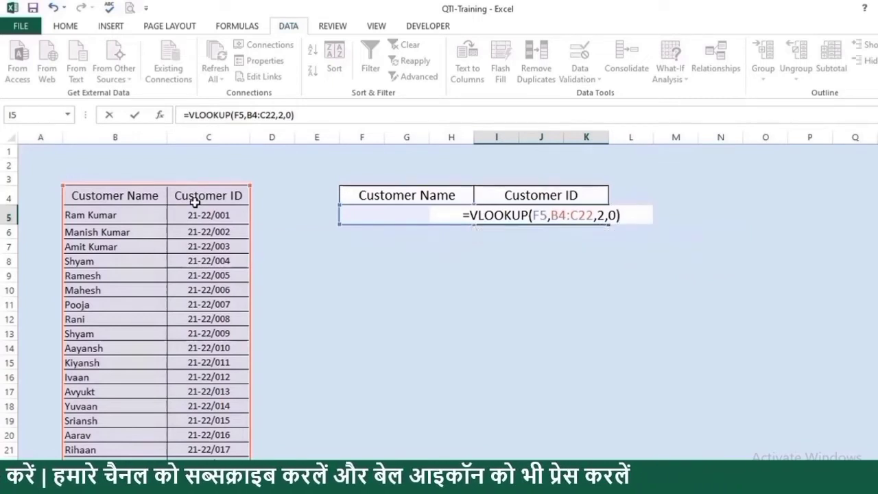
{"action": "key", "text": "Return"}
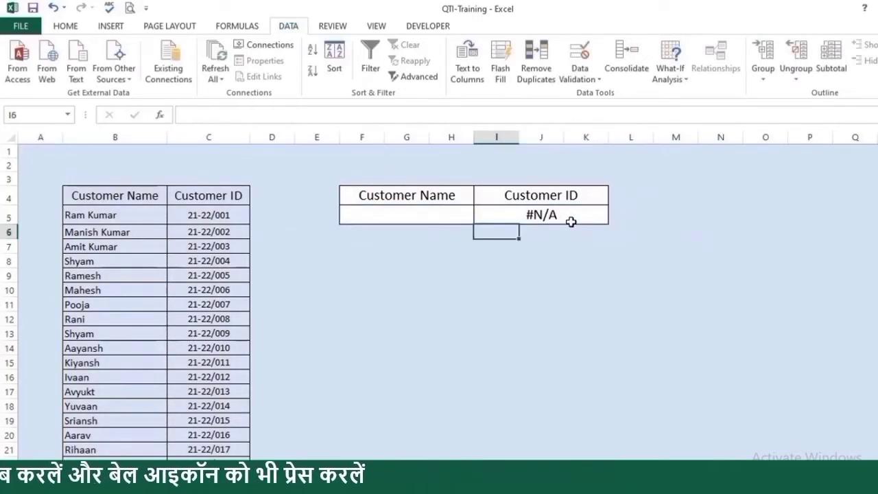
- Test the Customer ID lookup by entering the customer name from B11 and the one from B16 in turn in F5
{"action": "left_click", "coordinate": [406, 218]}
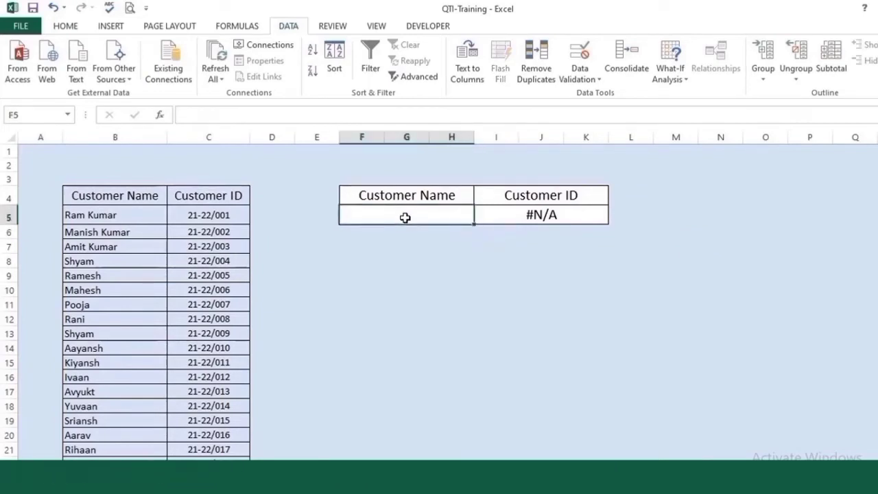
{"action": "type", "text": "Pooja"}
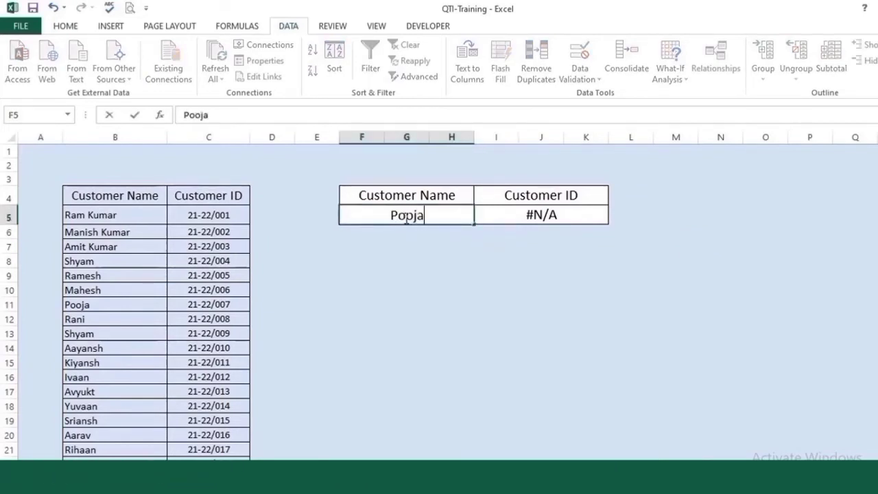
{"action": "key", "text": "Return"}
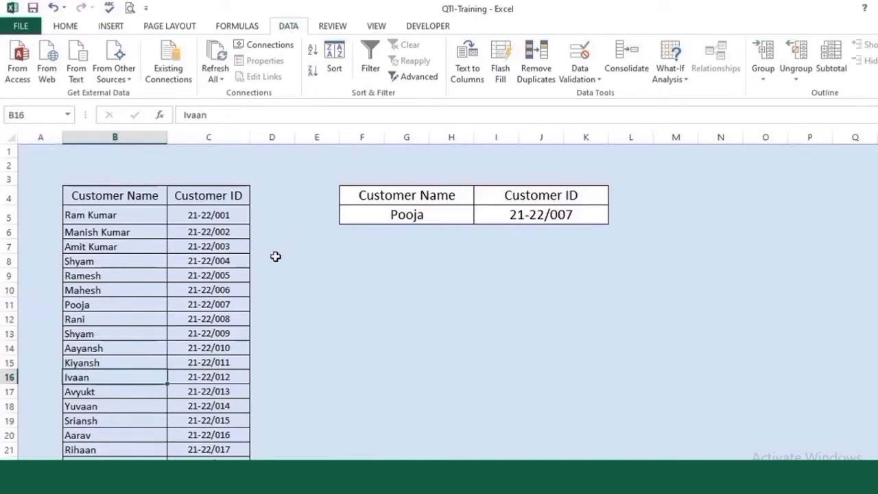
{"action": "left_click", "coordinate": [386, 217]}
{"action": "type", "text": "i"}
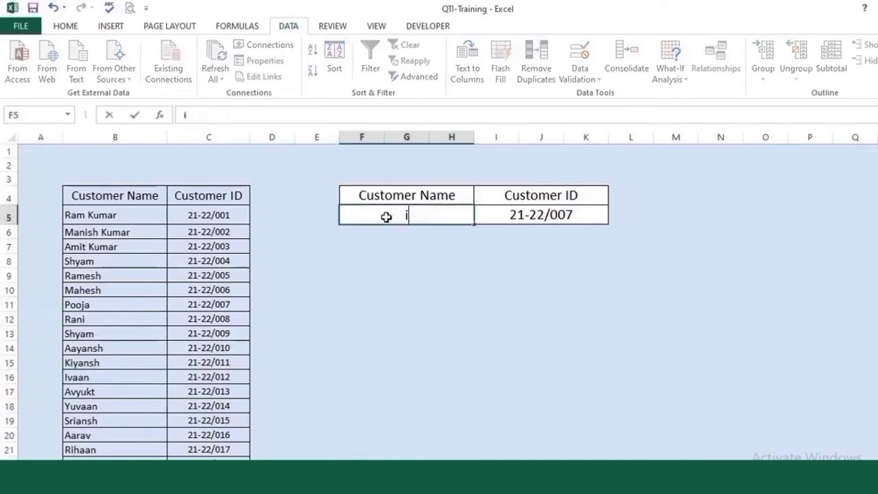
{"action": "type", "text": "vaan"}
{"action": "key", "text": "Return"}
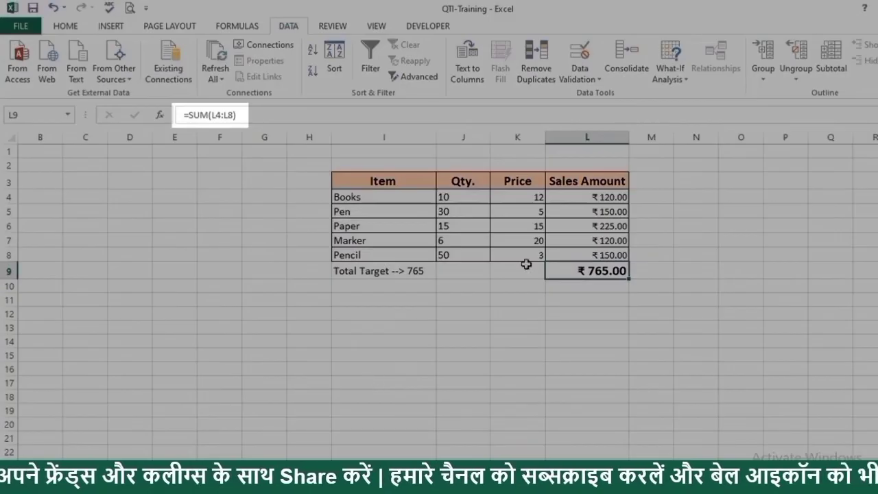
- On the item table sheet, inspect the Pen row's Sales Amount formula in L5 without changing it
{"action": "double_click", "coordinate": [576, 213]}
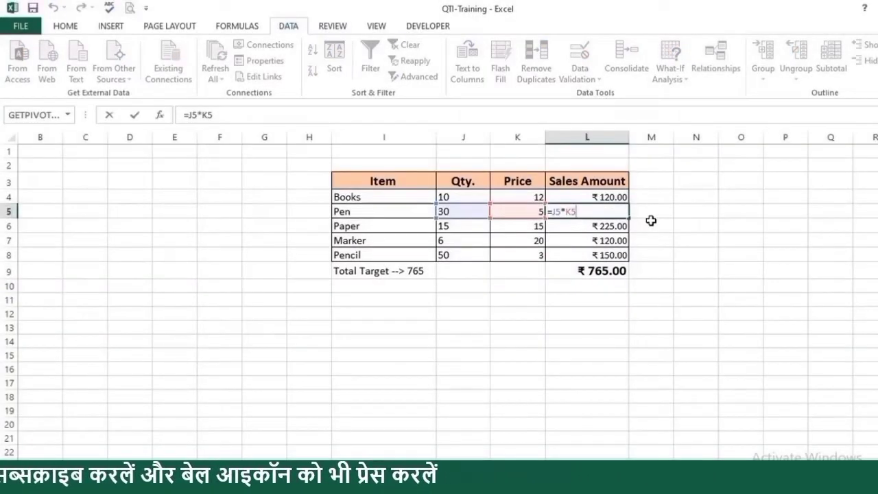
{"action": "key", "text": "Escape"}
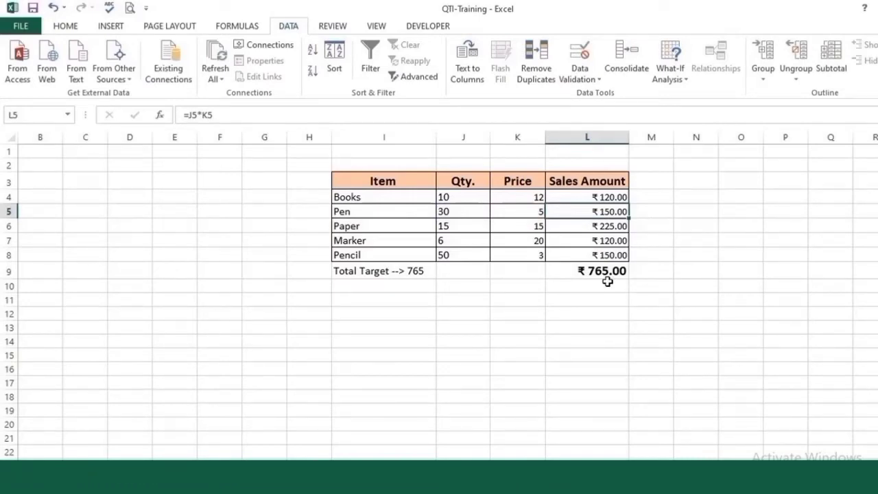
{"action": "key", "text": "ctrl+a"}
{"action": "left_click", "coordinate": [702, 274]}
- Copy the Sales Amount cells L4:L9 and paste them back in place as values only with Paste Special
{"action": "left_click_drag", "start_coordinate": [579, 198], "coordinate": [587, 256]}
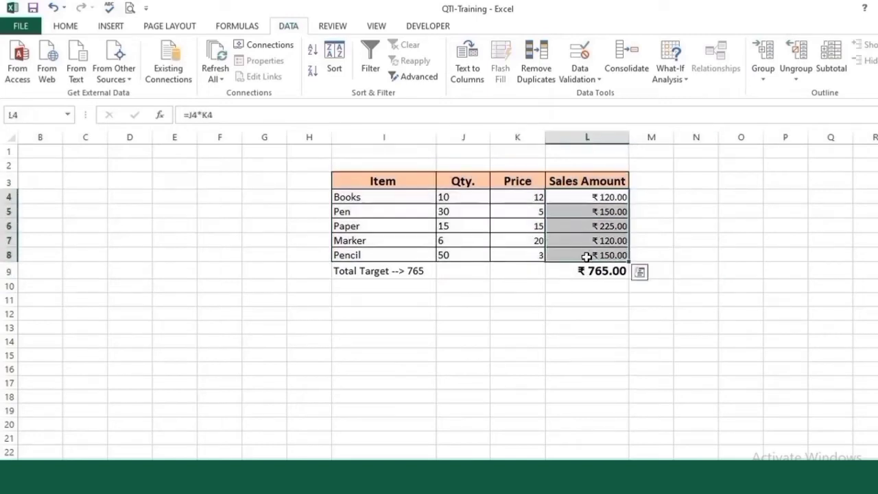
{"action": "left_click", "coordinate": [659, 284]}
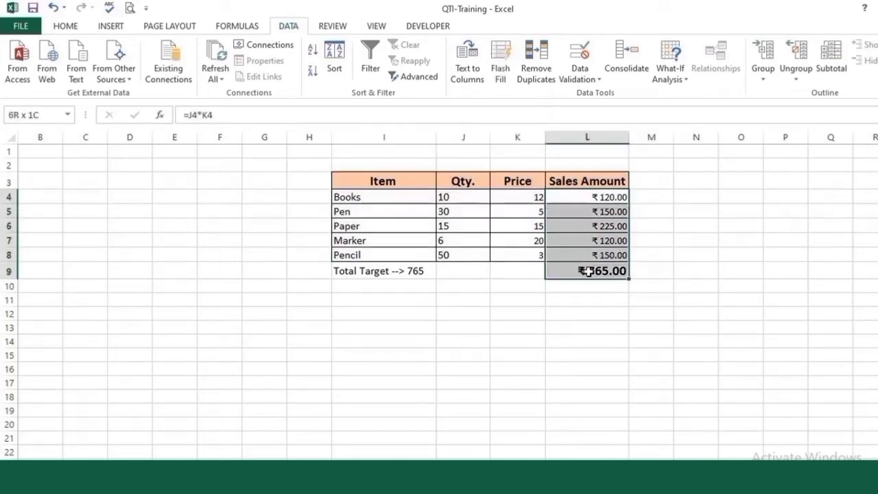
{"action": "left_click", "coordinate": [734, 215]}
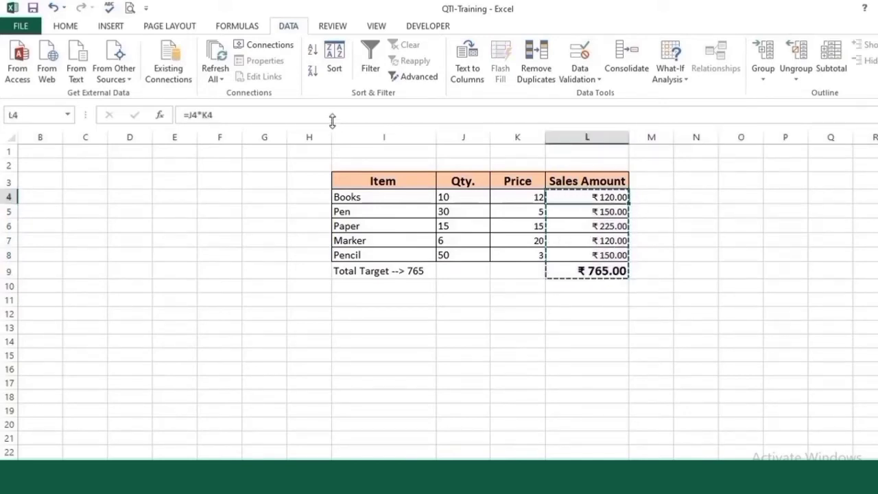
{"action": "left_click", "coordinate": [64, 26]}
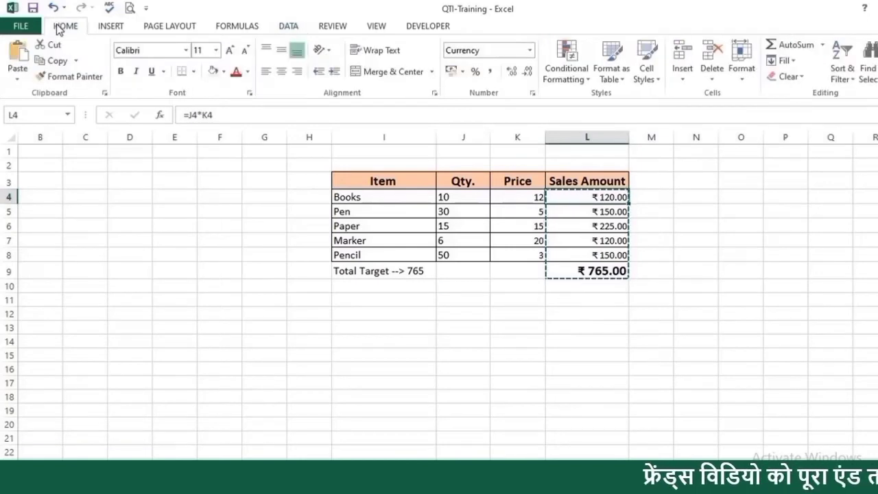
{"action": "left_click", "coordinate": [13, 82]}
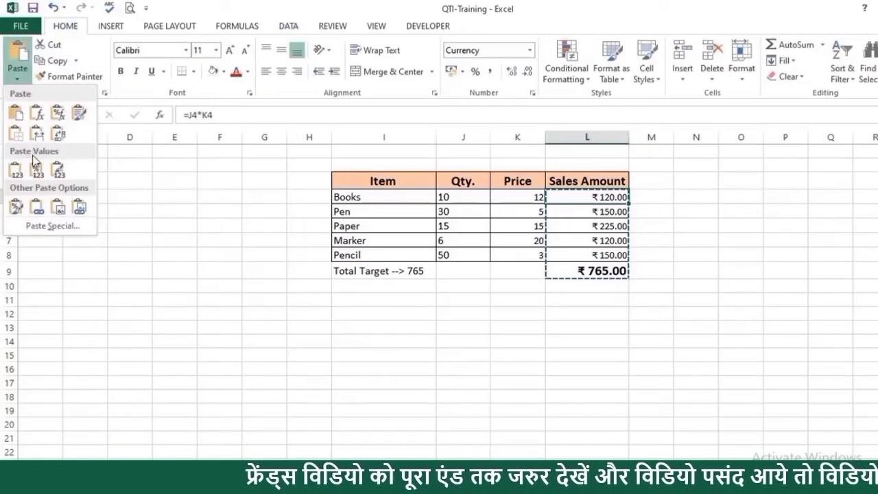
{"action": "left_click", "coordinate": [167, 225]}
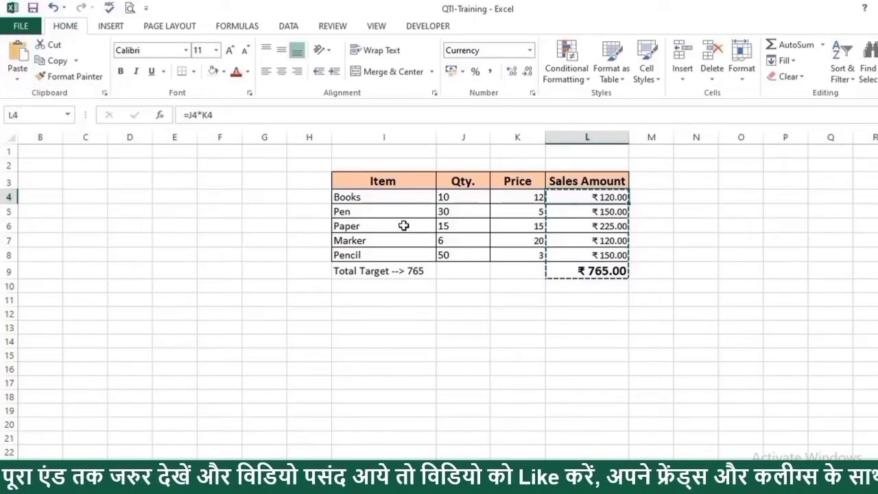
{"action": "key", "text": "ctrl+alt+v"}
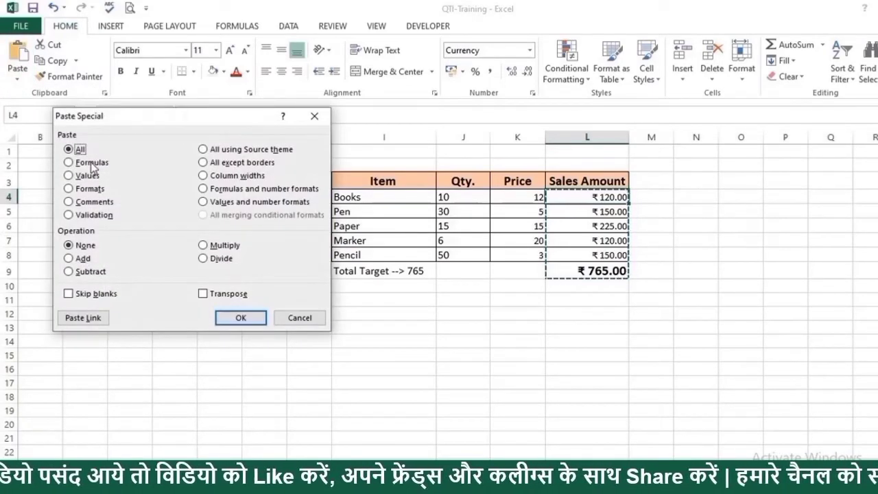
{"action": "left_click", "coordinate": [71, 175]}
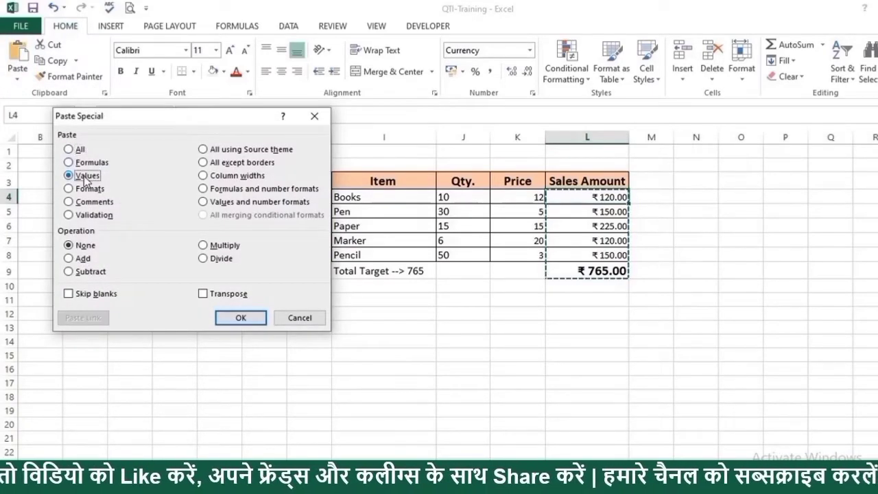
{"action": "left_click", "coordinate": [234, 320]}
- Check the contents of the Pen Sales Amount cell L5 and the total cell L9
{"action": "left_click", "coordinate": [558, 341]}
{"action": "left_click", "coordinate": [576, 212]}
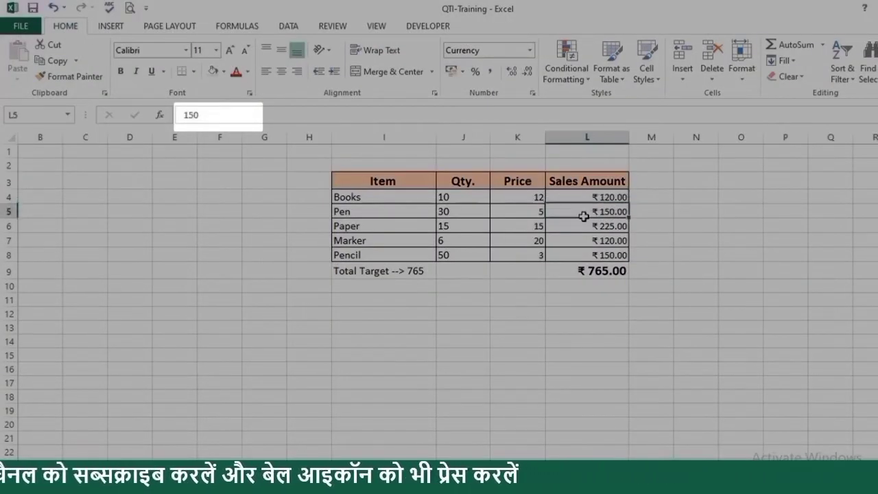
{"action": "left_click", "coordinate": [590, 271]}
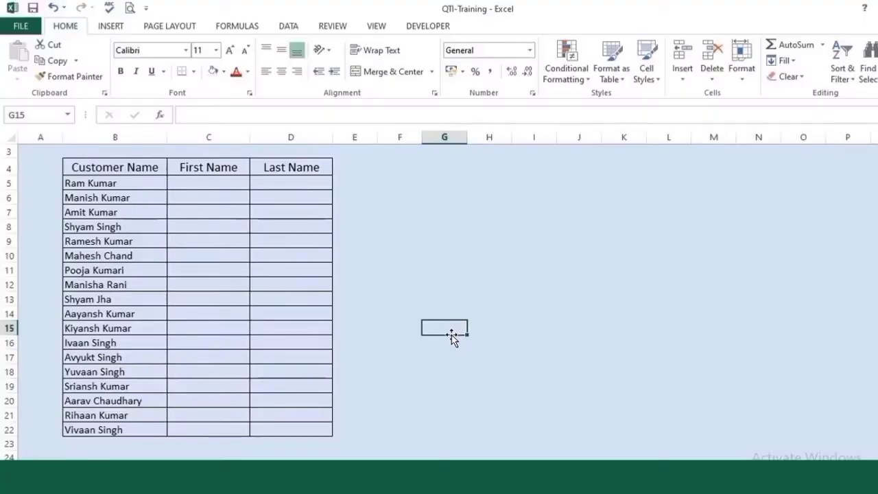
- On the name-splitting sheet, examine the Customer Name column and the blank First Name and Last Name columns
{"action": "left_click_drag", "start_coordinate": [118, 167], "coordinate": [116, 288]}
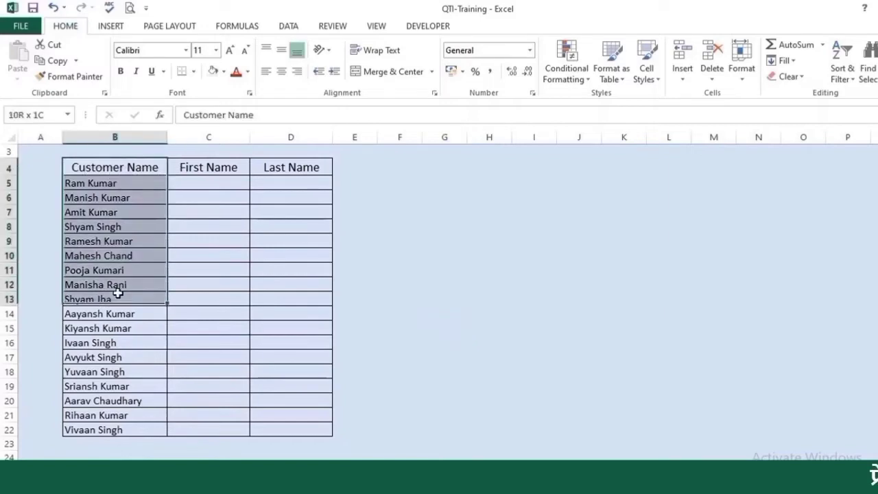
{"action": "left_click", "coordinate": [210, 214]}
{"action": "left_click_drag", "start_coordinate": [86, 182], "coordinate": [110, 388]}
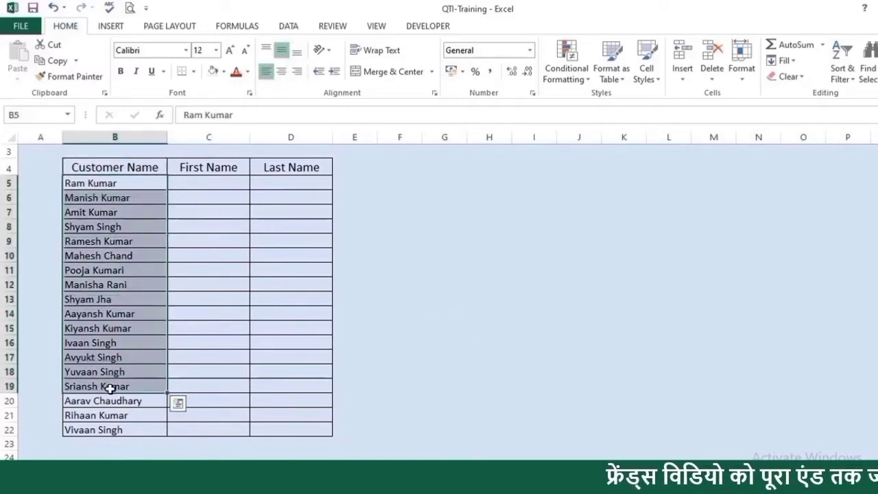
{"action": "left_click", "coordinate": [174, 208]}
{"action": "left_click_drag", "start_coordinate": [186, 166], "coordinate": [195, 309]}
{"action": "left_click_drag", "start_coordinate": [292, 169], "coordinate": [291, 284]}
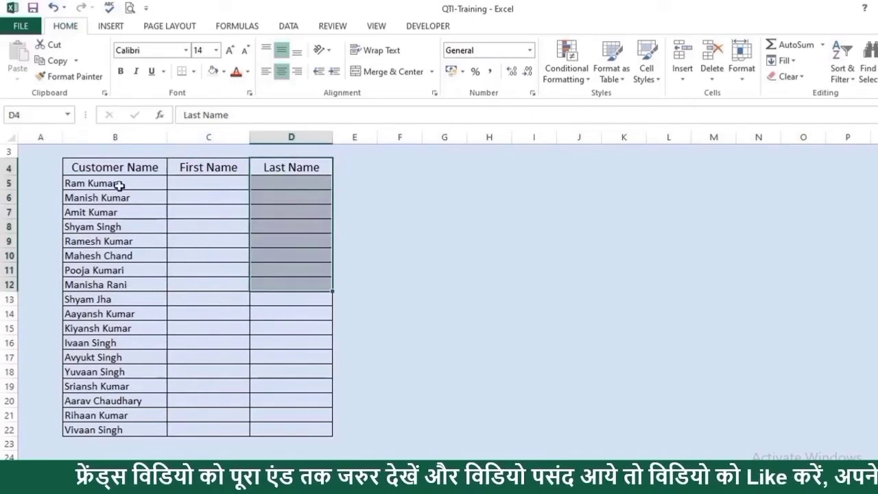
{"action": "left_click_drag", "start_coordinate": [115, 166], "coordinate": [278, 429]}
{"action": "left_click", "coordinate": [426, 371]}
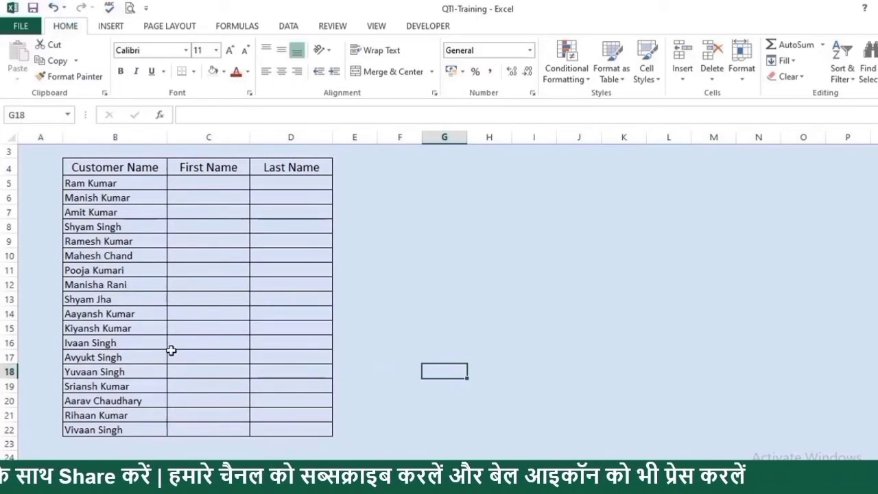
- Enter the first customer's first name in C5 and last name in D5 as the splitting pattern
{"action": "left_click", "coordinate": [183, 183]}
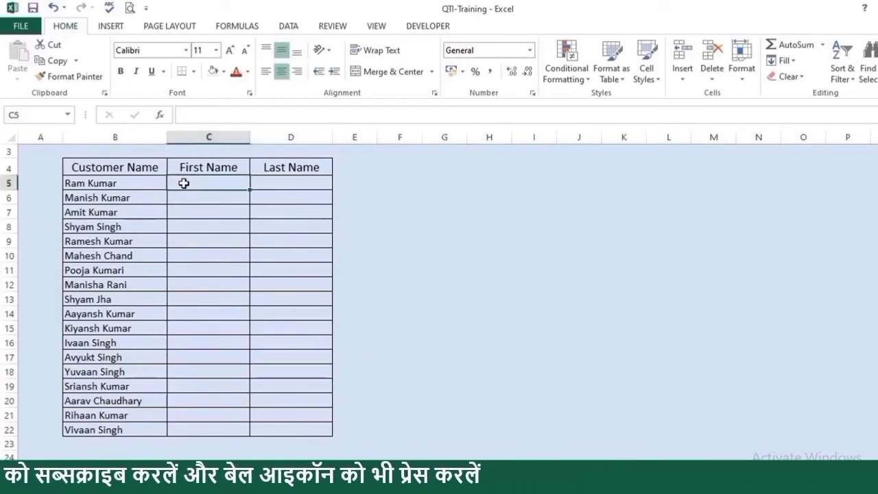
{"action": "type", "text": "Ram"}
{"action": "key", "text": "Tab"}
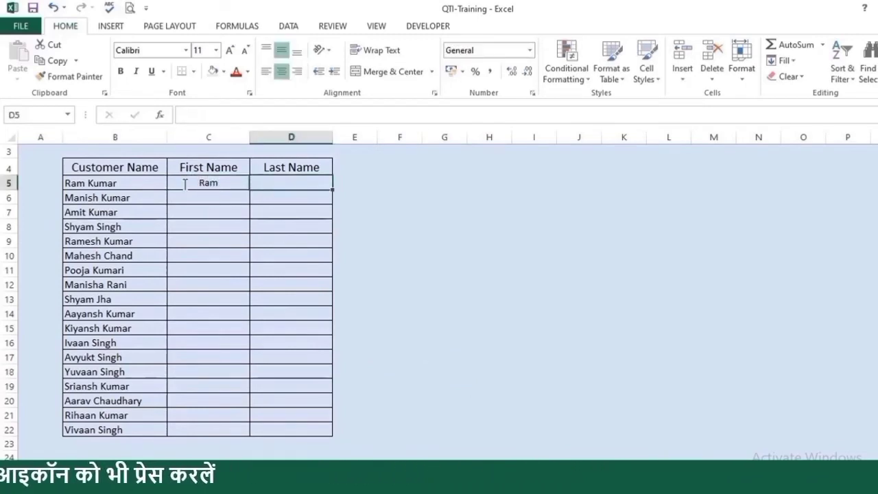
{"action": "type", "text": "Kumar"}
{"action": "key", "text": "Return"}
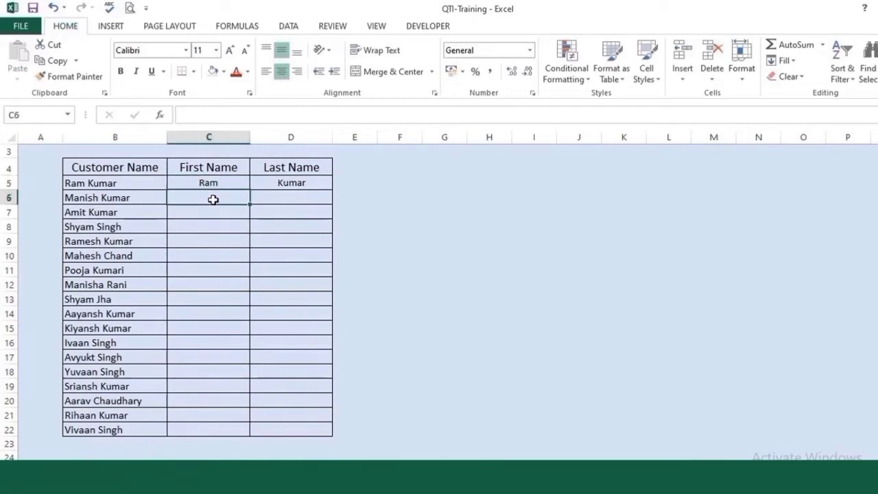
- Fill the remaining First Name cells C6:C22 from the C5 example with Flash Fill
{"action": "left_click", "coordinate": [288, 27]}
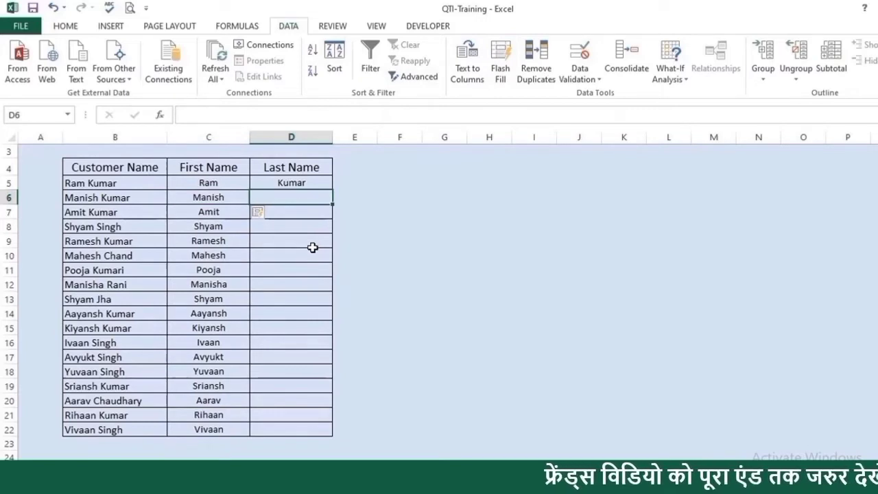
- Fill the remaining Last Name cells D6:D22 from the D5 example with Flash Fill
{"action": "key", "text": "ctrl+e"}
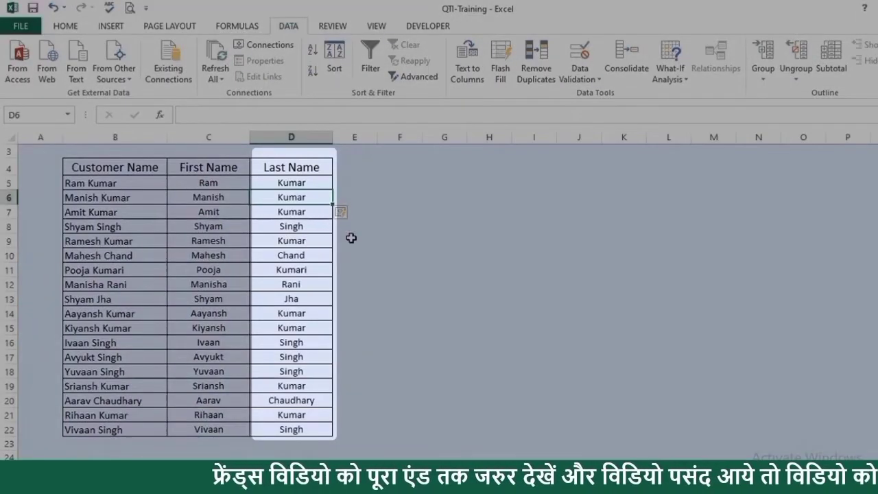
{"action": "left_click", "coordinate": [399, 255]}
{"action": "left_click_drag", "start_coordinate": [209, 182], "coordinate": [212, 429]}
{"action": "left_click_drag", "start_coordinate": [336, 170], "coordinate": [300, 384]}
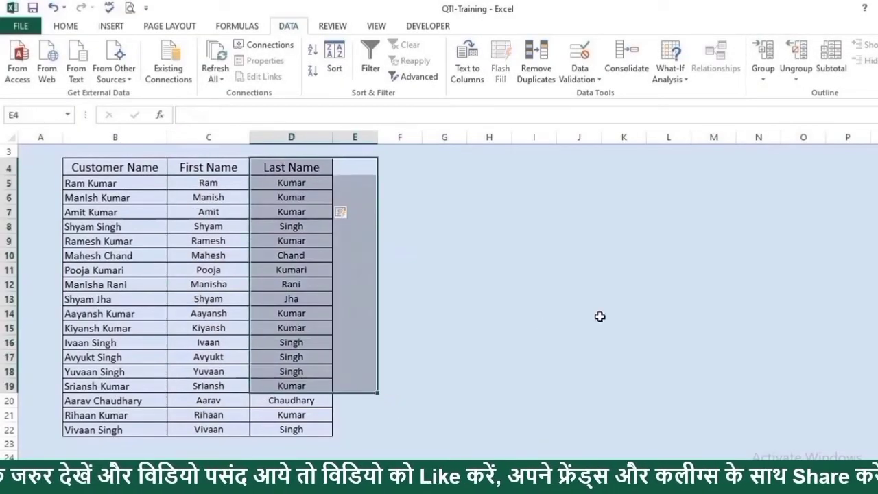
{"action": "left_click", "coordinate": [596, 312]}
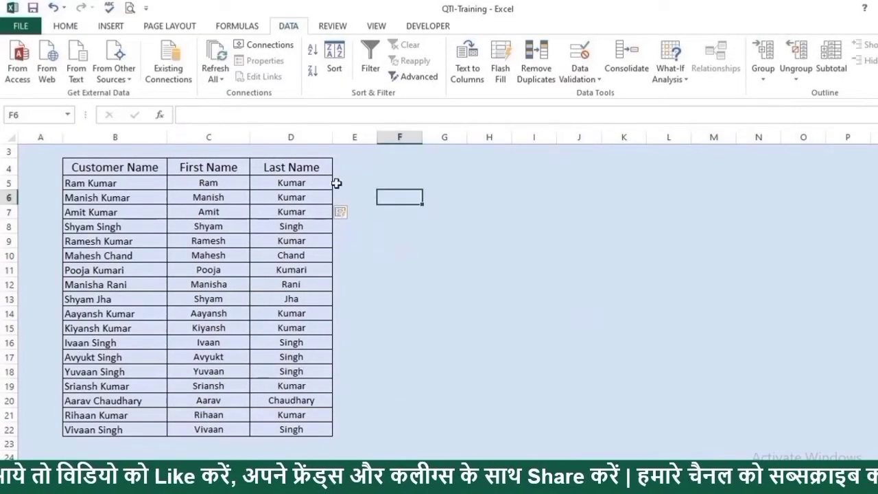
- Enter the first customer's full name in E5 and fill the recombined names down through E22 with Flash Fill
{"action": "left_click_drag", "start_coordinate": [231, 182], "coordinate": [313, 184]}
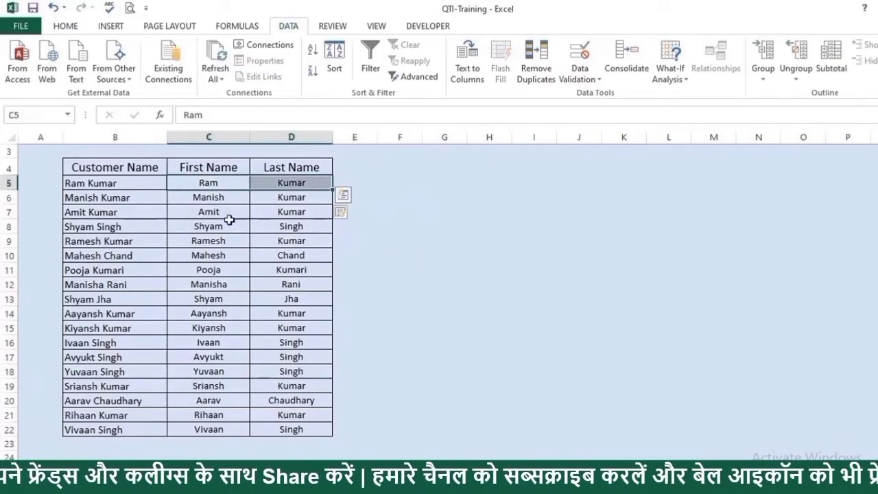
{"action": "left_click", "coordinate": [233, 224]}
{"action": "left_click", "coordinate": [265, 213]}
{"action": "left_click", "coordinate": [238, 182]}
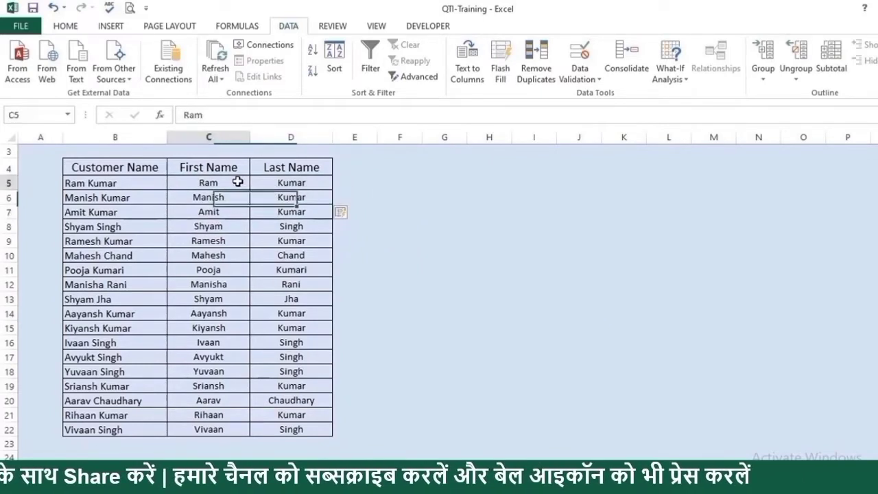
{"action": "left_click", "coordinate": [293, 180]}
{"action": "left_click", "coordinate": [360, 186]}
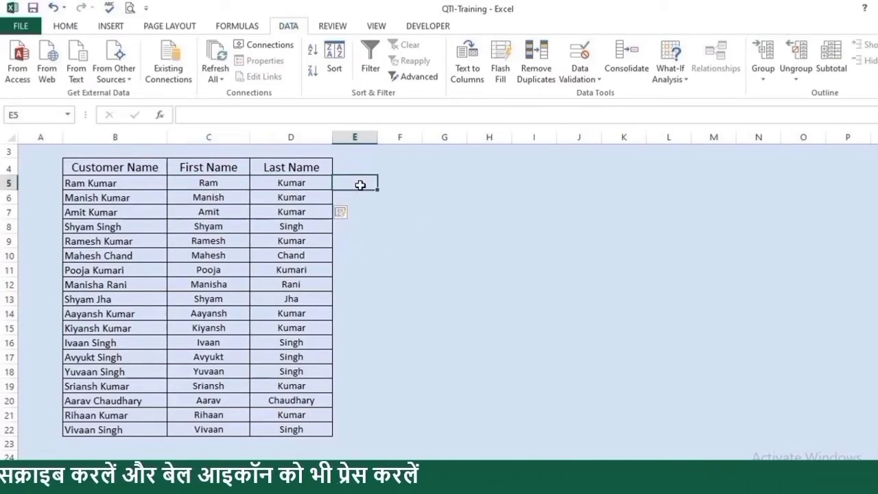
{"action": "type", "text": "Ram Kumar"}
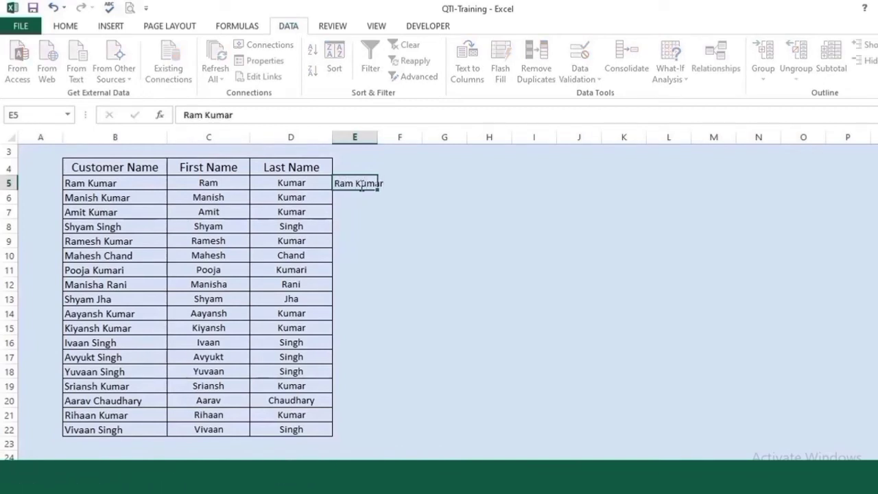
{"action": "key", "text": "Return"}
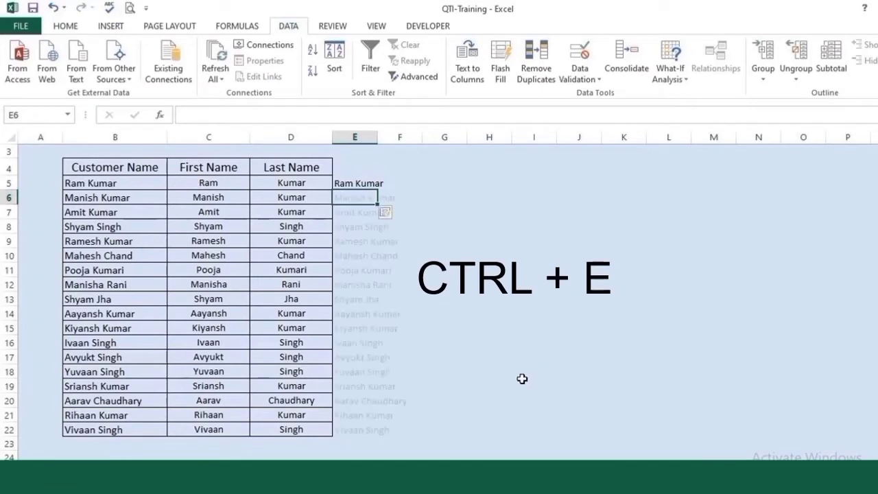
{"action": "left_click", "coordinate": [461, 258]}
{"action": "left_click_drag", "start_coordinate": [363, 180], "coordinate": [349, 429]}
{"action": "left_click", "coordinate": [444, 386]}
- Compare the original and split name columns, and clear the recombined full names from column E
{"action": "left_click_drag", "start_coordinate": [110, 184], "coordinate": [108, 342]}
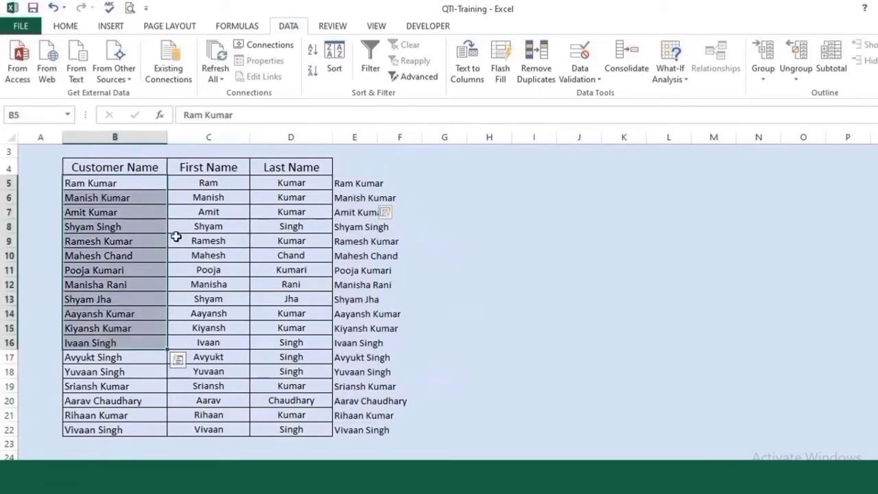
{"action": "left_click_drag", "start_coordinate": [208, 197], "coordinate": [206, 284]}
{"action": "left_click_drag", "start_coordinate": [291, 183], "coordinate": [281, 284]}
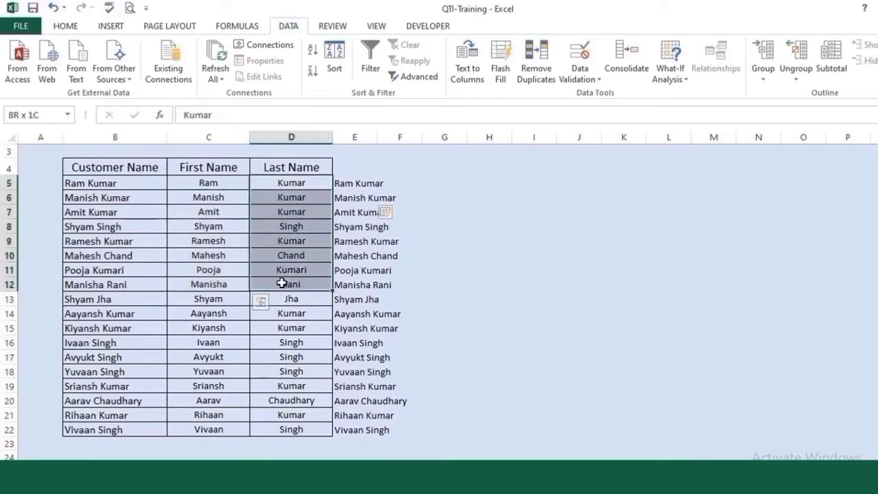
{"action": "left_click", "coordinate": [526, 242]}
{"action": "left_click_drag", "start_coordinate": [194, 171], "coordinate": [291, 226]}
{"action": "left_click", "coordinate": [436, 302]}
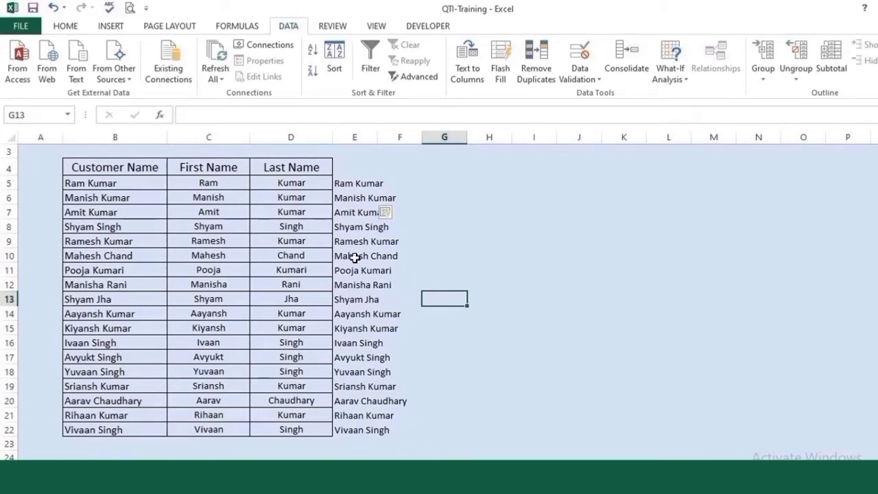
{"action": "left_click_drag", "start_coordinate": [359, 183], "coordinate": [358, 442]}
{"action": "key", "text": "Delete"}
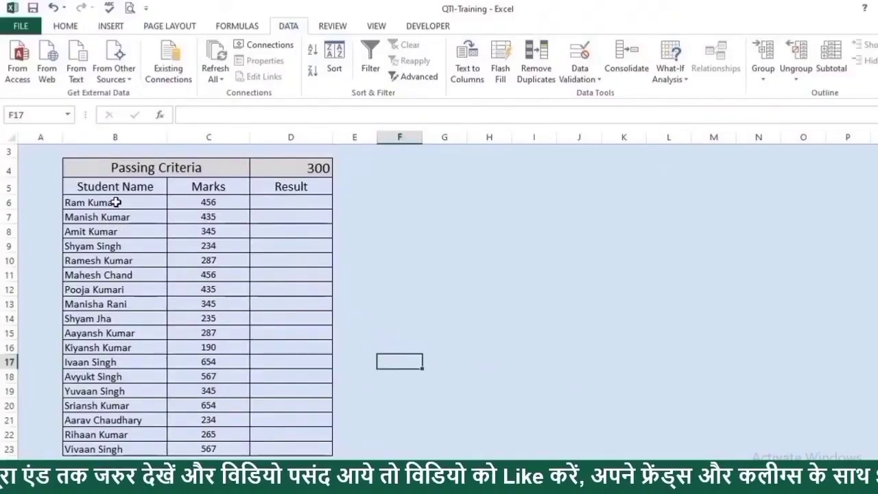
- On the If Function sheet, examine the Student Name and Marks columns and the Passing Criteria row
{"action": "left_click_drag", "start_coordinate": [116, 188], "coordinate": [122, 362]}
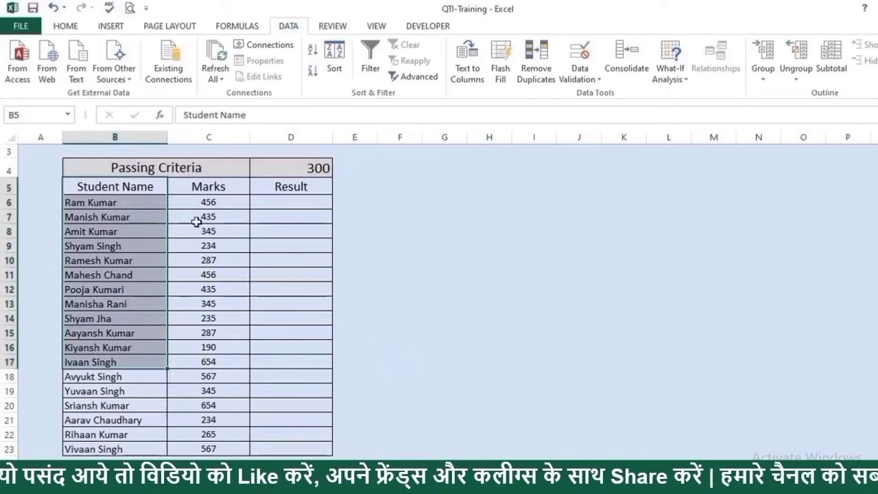
{"action": "left_click_drag", "start_coordinate": [205, 170], "coordinate": [207, 321]}
{"action": "left_click", "coordinate": [455, 240]}
{"action": "left_click_drag", "start_coordinate": [221, 167], "coordinate": [299, 166]}
{"action": "left_click", "coordinate": [400, 213]}
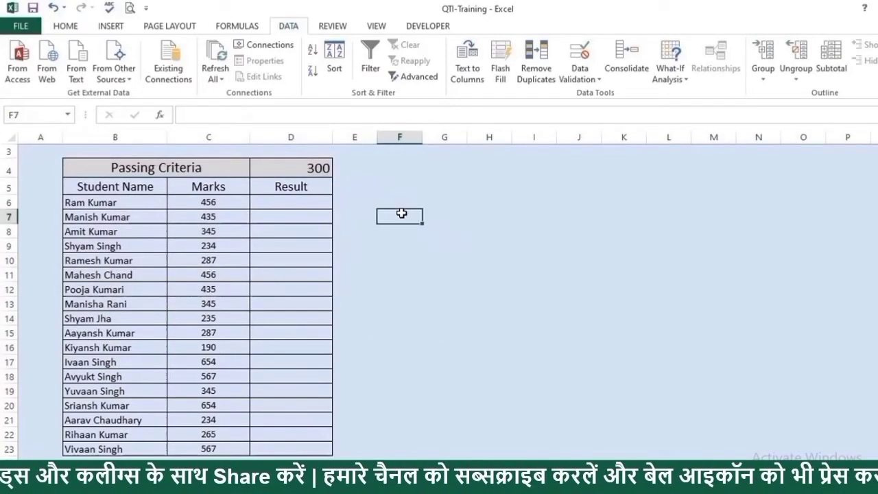
- In Result cell D6, start an IF formula comparing the marks in C6 with the passing criteria in D4
{"action": "left_click", "coordinate": [304, 202]}
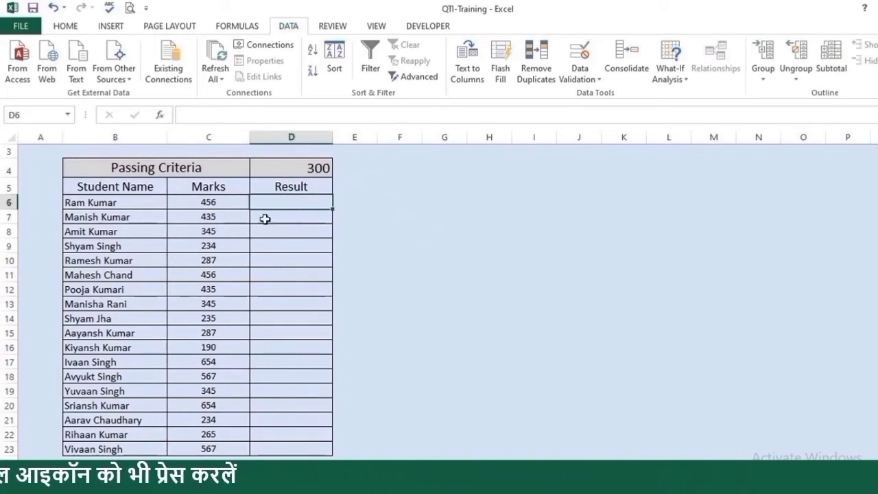
{"action": "left_click", "coordinate": [280, 165]}
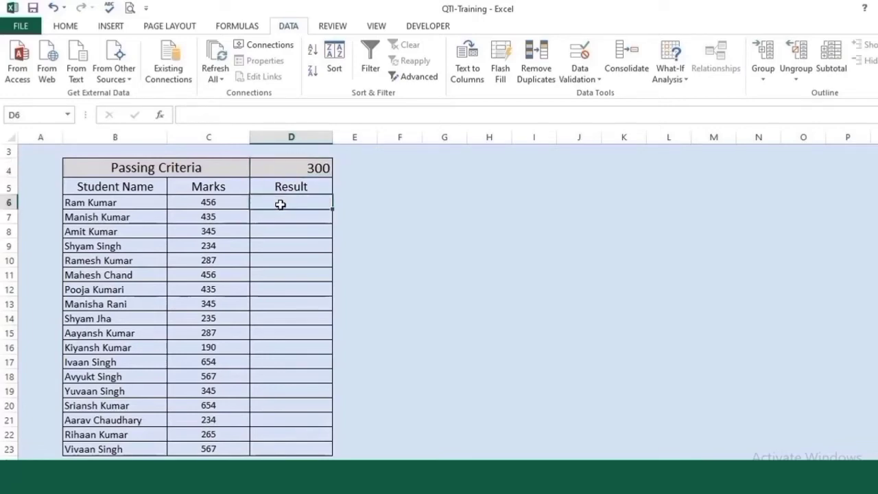
{"action": "type", "text": "=if"}
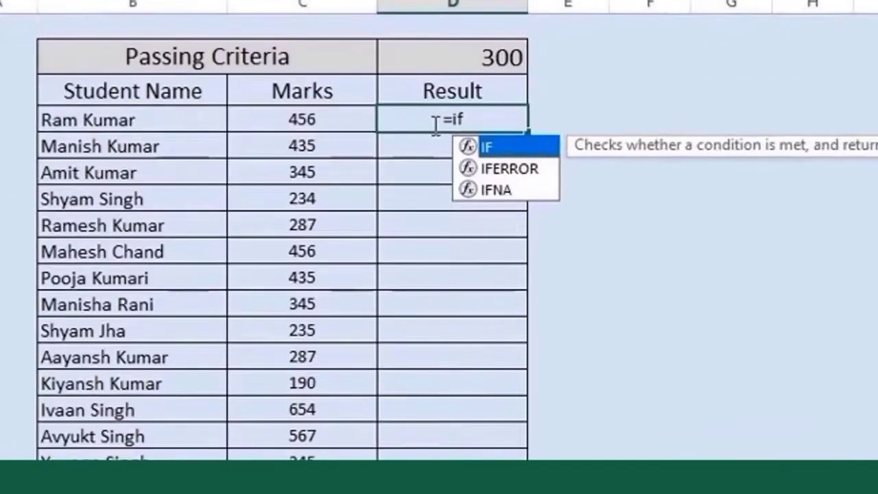
{"action": "type", "text": "("}
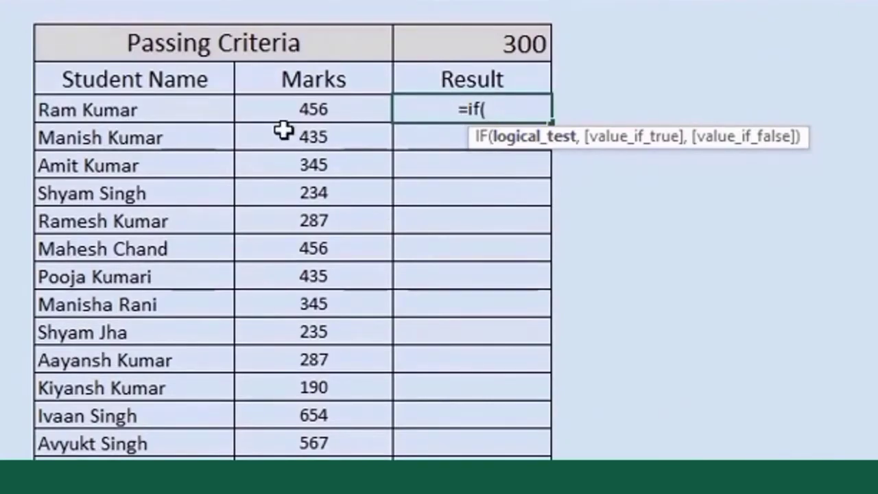
{"action": "left_click", "coordinate": [283, 108]}
{"action": "type", "text": "="}
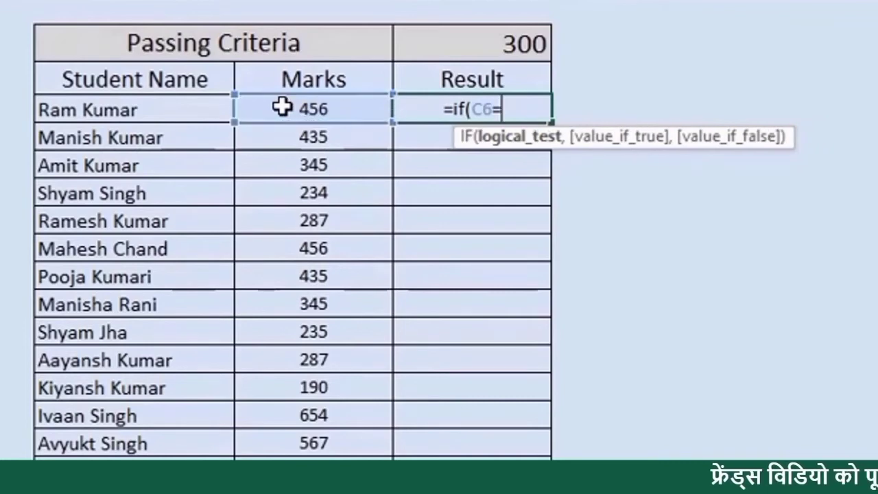
{"action": "type", "text": ">"}
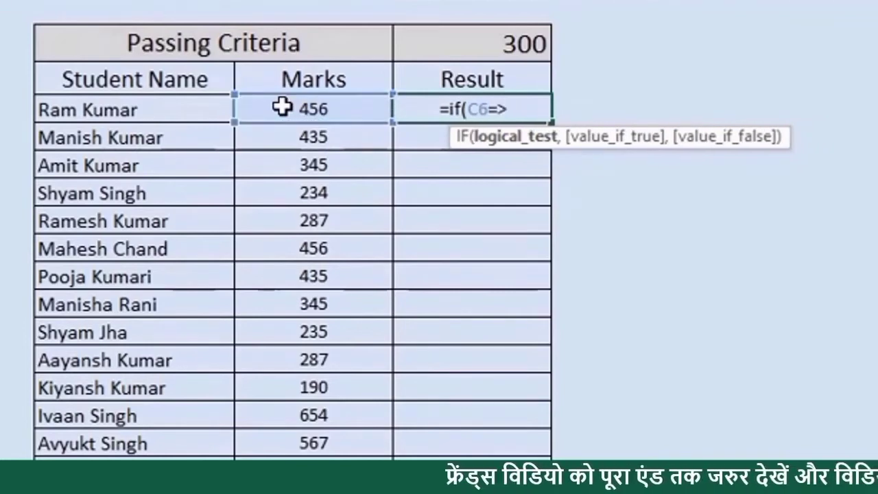
{"action": "left_click", "coordinate": [438, 43]}
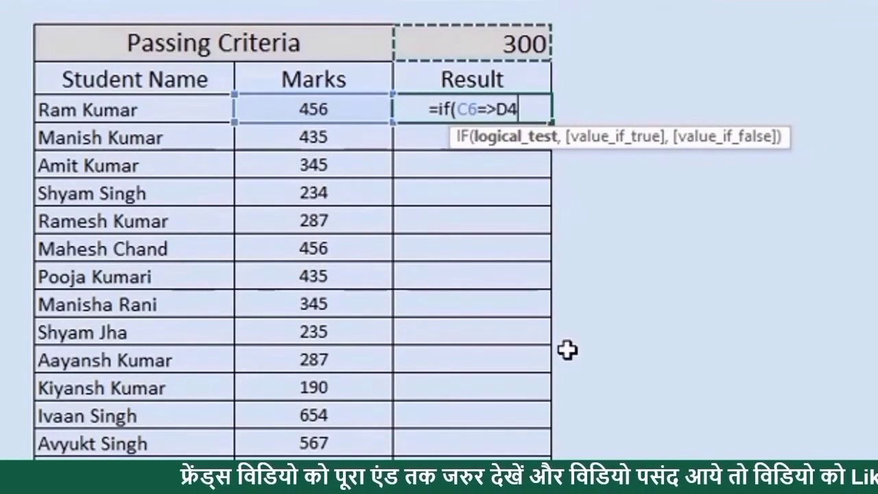
- Complete the D6 formula with "Pass" if true and "Fail" if false, accepting the corrected >= operator
{"action": "type", "text": ","}
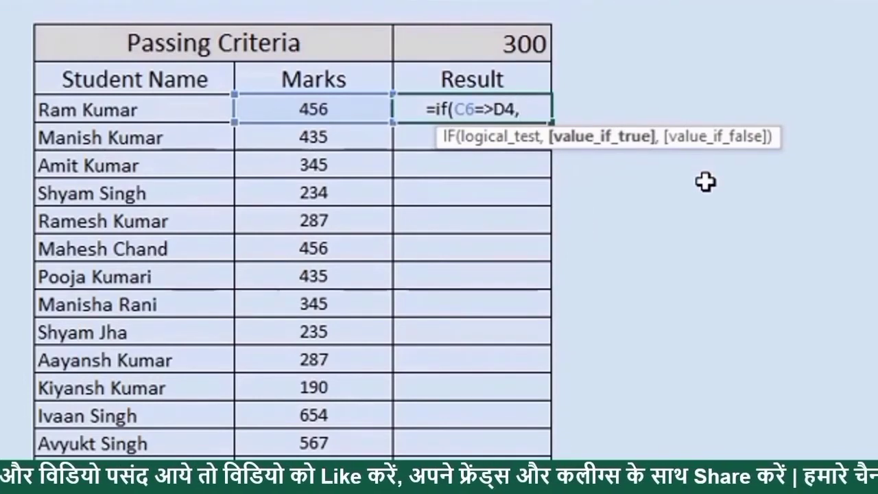
{"action": "type", "text": "\""}
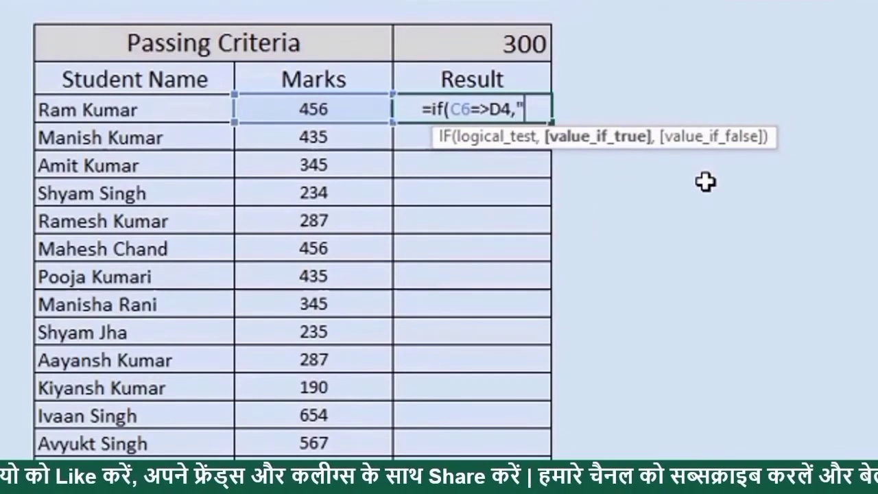
{"action": "type", "text": "Pass\""}
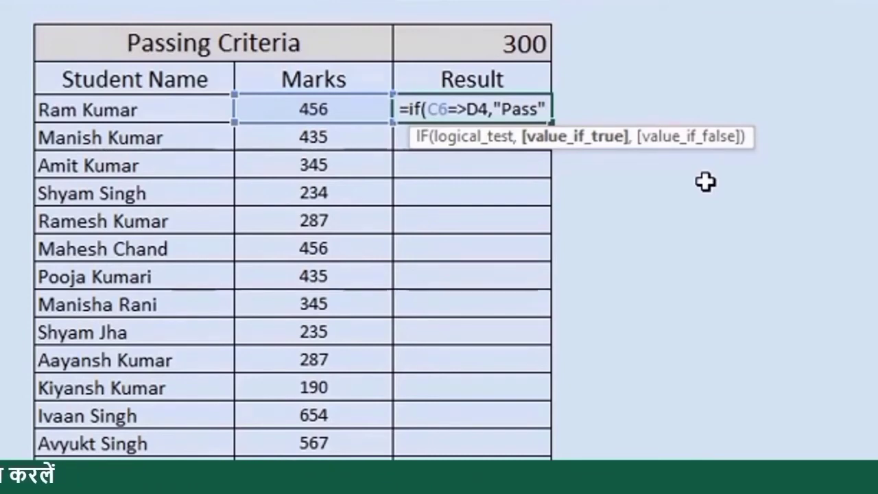
{"action": "type", "text": ","}
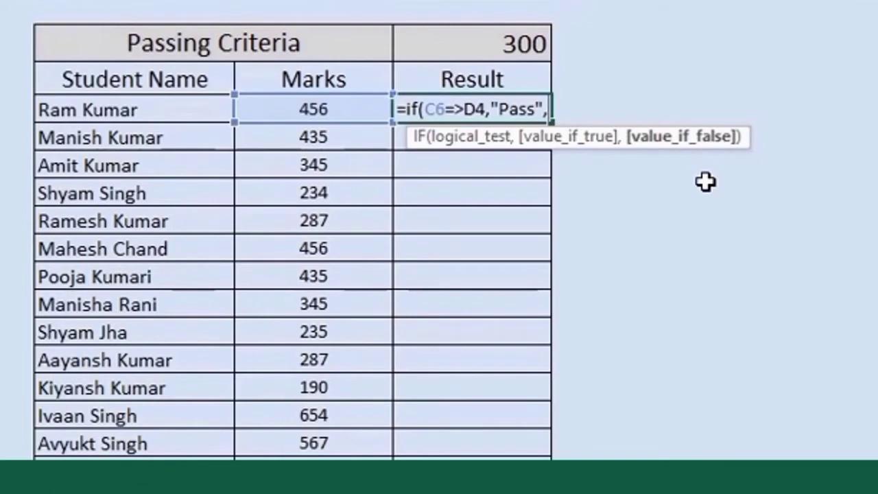
{"action": "type", "text": "\"Fail"}
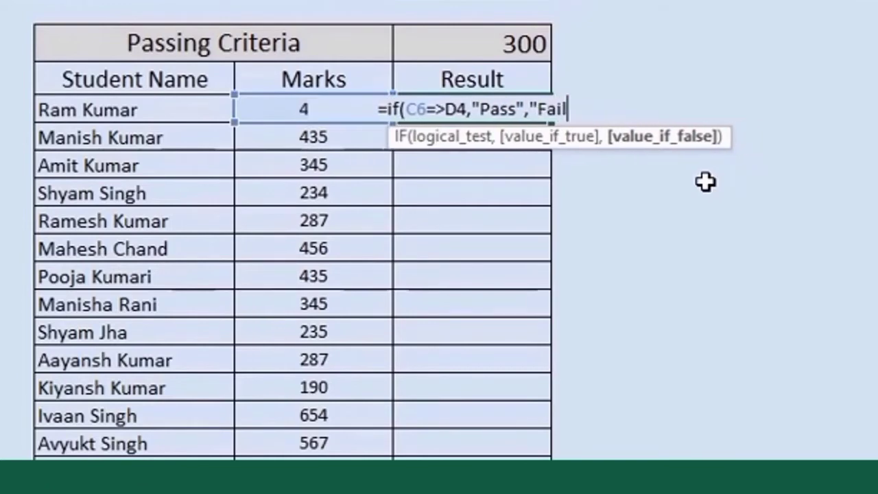
{"action": "type", "text": "\")"}
{"action": "key", "text": "Return"}
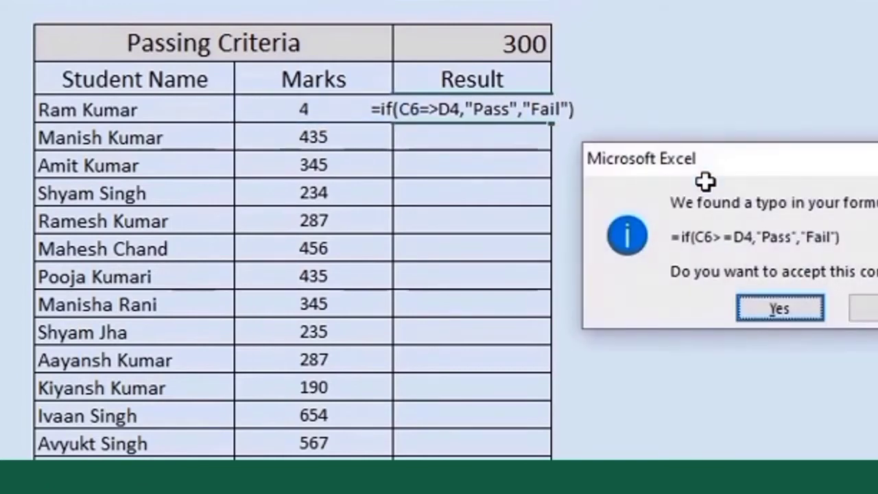
{"action": "left_click", "coordinate": [785, 308]}
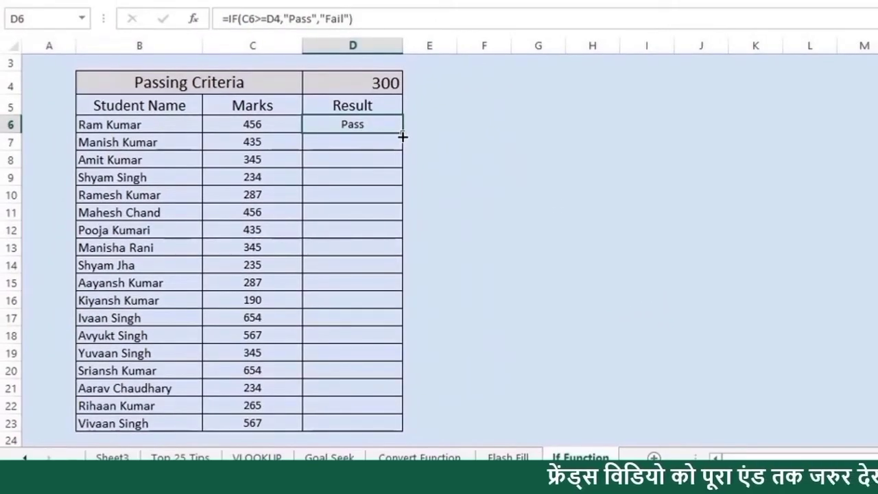
- Fill the D6 IF formula down the Result column through D23 and check the filled cells
{"action": "double_click", "coordinate": [402, 137]}
{"action": "left_click", "coordinate": [464, 200]}
{"action": "scroll", "coordinate": [372, 219], "scroll_direction": "down", "scroll_amount": 2}
{"action": "scroll", "coordinate": [373, 219], "scroll_direction": "up", "scroll_amount": 3}
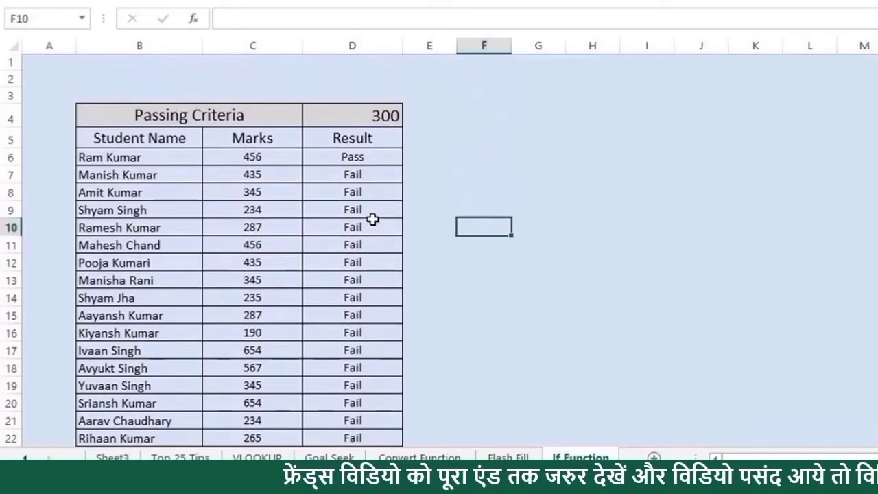
{"action": "scroll", "coordinate": [373, 220], "scroll_direction": "down", "scroll_amount": 1}
{"action": "left_click_drag", "start_coordinate": [359, 110], "coordinate": [382, 382]}
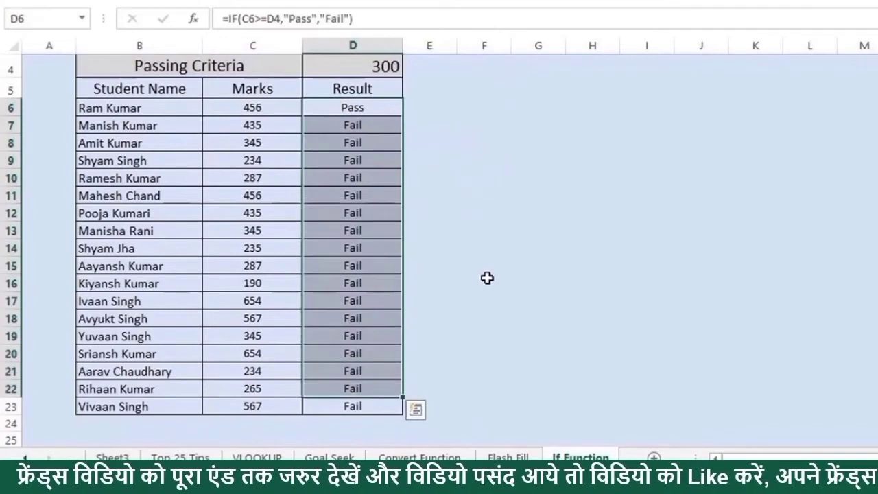
- Inspect which cells the IF formulas in D6 and D7 reference for the passing criteria
{"action": "scroll", "coordinate": [373, 229], "scroll_direction": "up", "scroll_amount": 1}
{"action": "left_click", "coordinate": [343, 170]}
{"action": "double_click", "coordinate": [342, 159]}
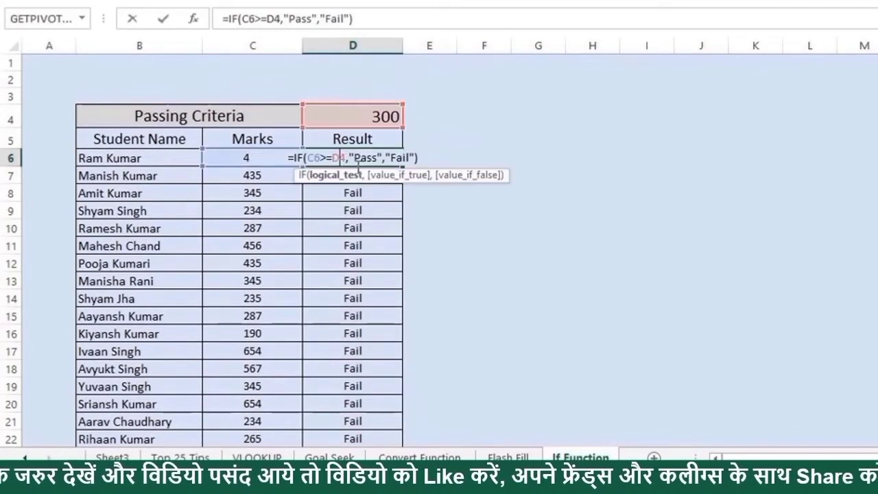
{"action": "key", "text": "Escape"}
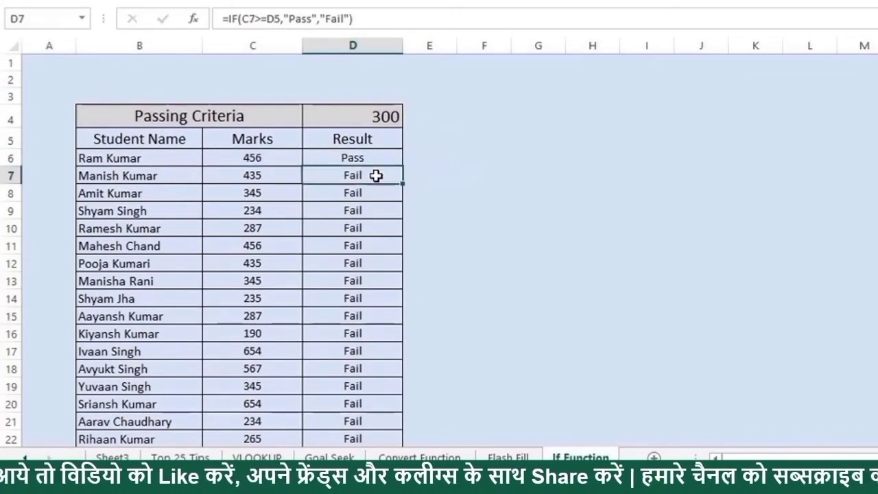
{"action": "double_click", "coordinate": [376, 176]}
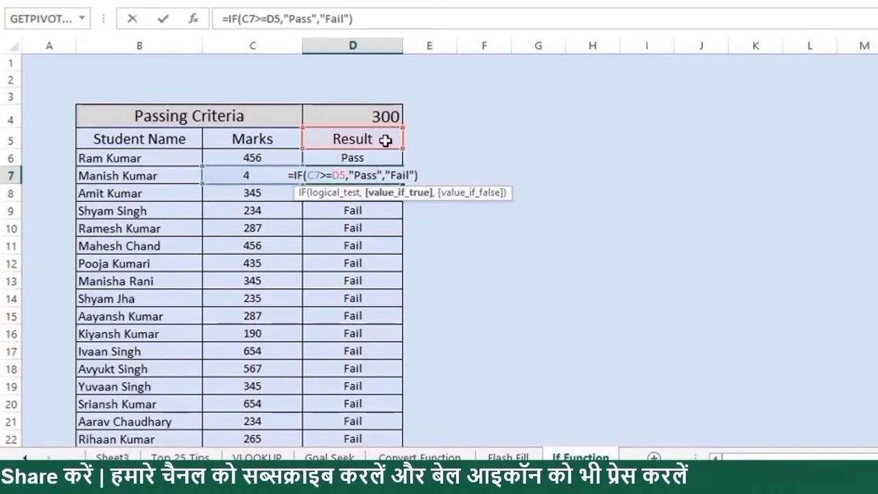
{"action": "key", "text": "Escape"}
- Make the passing-criteria reference in the D6 IF formula absolute as $D$4 and fill the formula down the Result column
{"action": "double_click", "coordinate": [349, 159]}
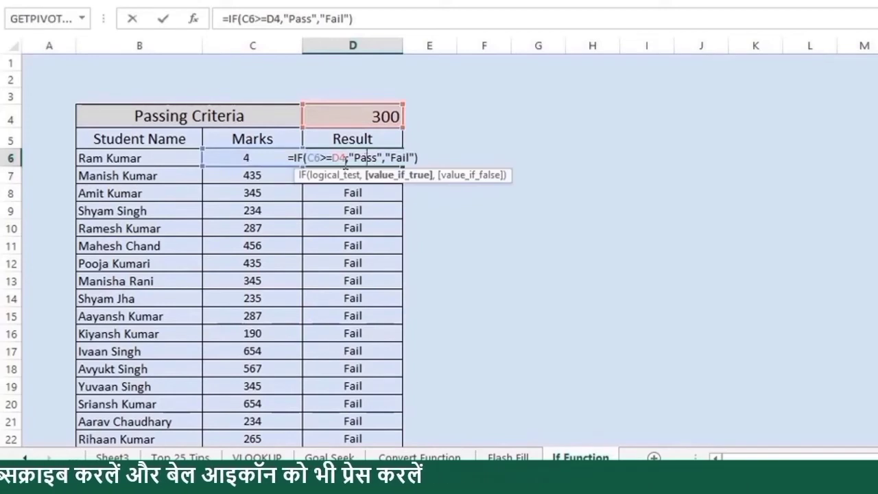
{"action": "left_click", "coordinate": [345, 161]}
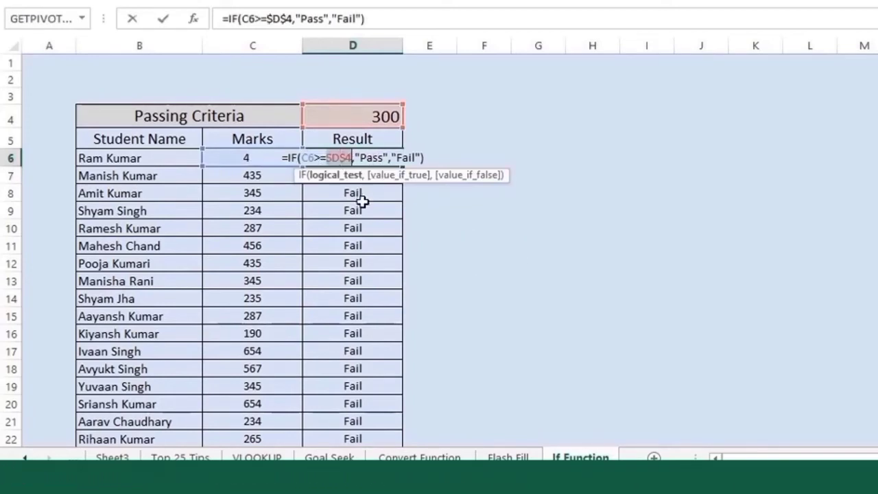
{"action": "key", "text": "Return"}
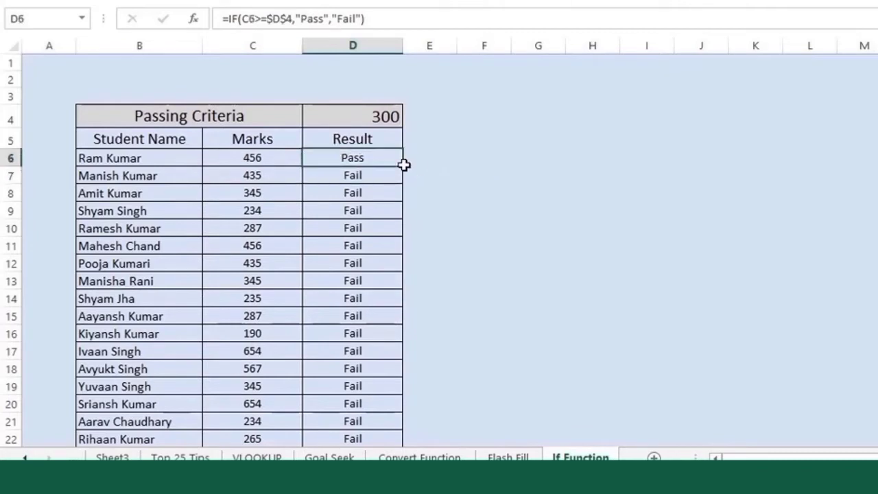
{"action": "double_click", "coordinate": [405, 165]}
{"action": "left_click_drag", "start_coordinate": [539, 240], "coordinate": [538, 229]}
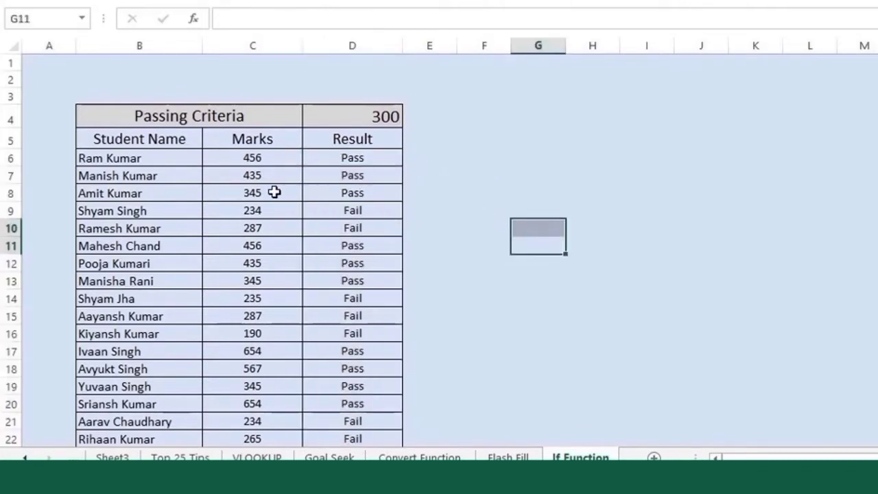
- Compare the marks in C8 and C9 with the corresponding results in D8 and D9
{"action": "left_click_drag", "start_coordinate": [253, 194], "coordinate": [351, 190]}
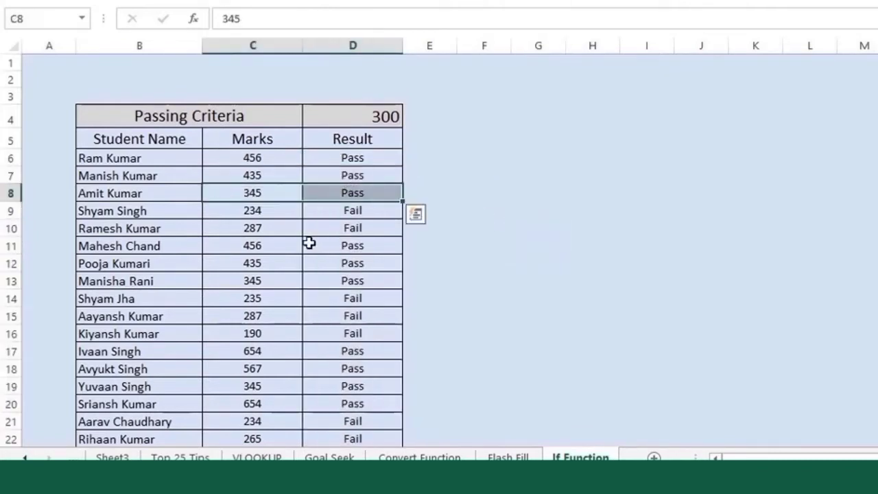
{"action": "left_click_drag", "start_coordinate": [252, 211], "coordinate": [389, 214]}
{"action": "left_click", "coordinate": [498, 164]}
- In the D6 IF formula, replace the true result with "Big" and the false result with "Smaill"
{"action": "left_click", "coordinate": [359, 164]}
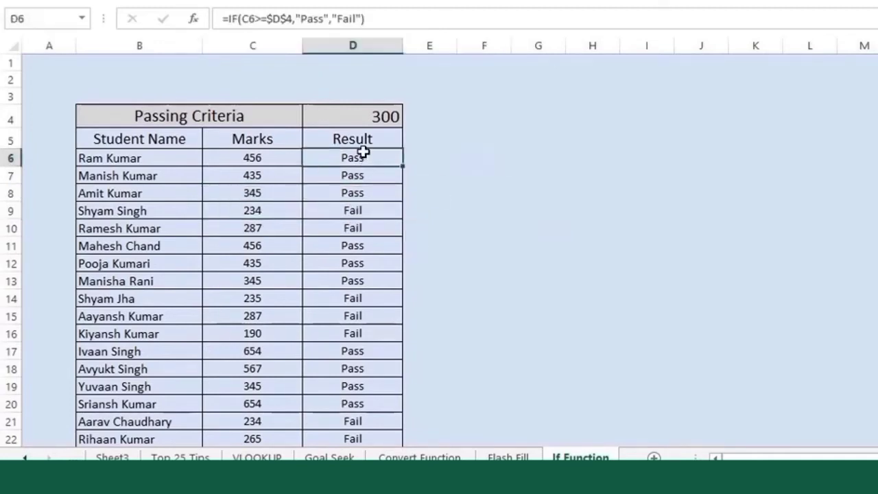
{"action": "double_click", "coordinate": [360, 159]}
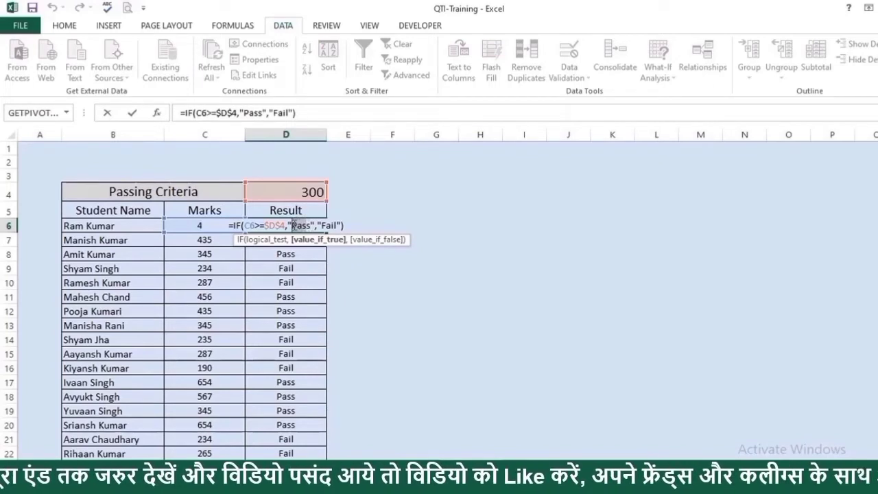
{"action": "left_click_drag", "start_coordinate": [293, 225], "coordinate": [312, 227]}
{"action": "key", "text": "Delete"}
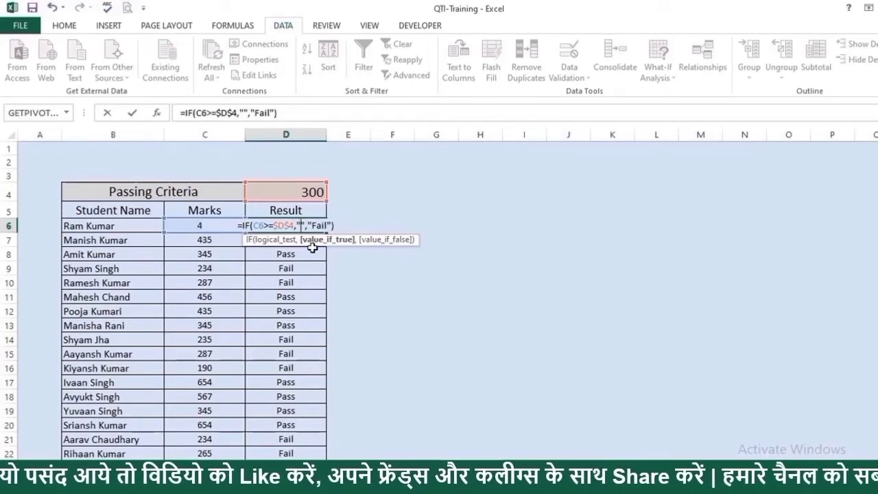
{"action": "type", "text": "Big"}
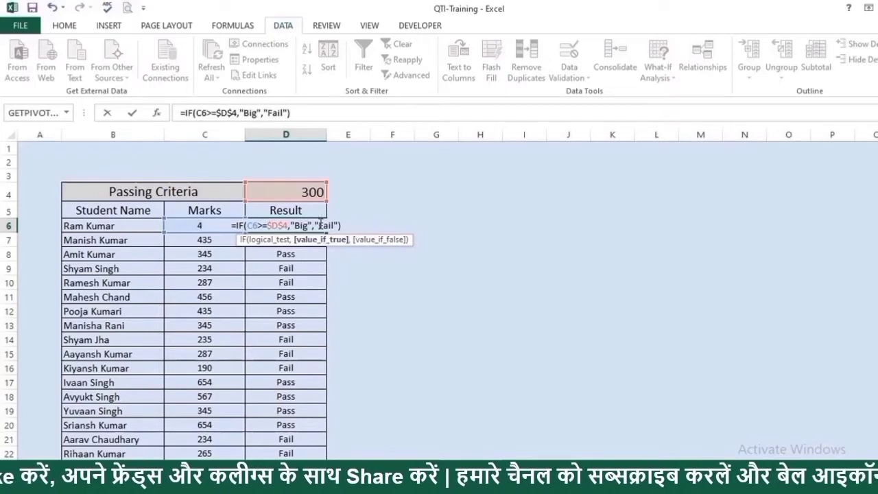
{"action": "left_click_drag", "start_coordinate": [318, 225], "coordinate": [335, 225]}
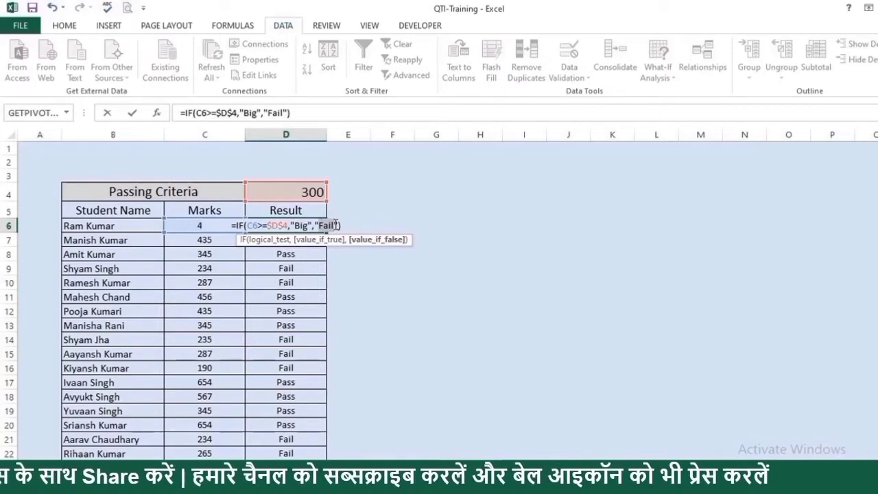
{"action": "type", "text": "S"}
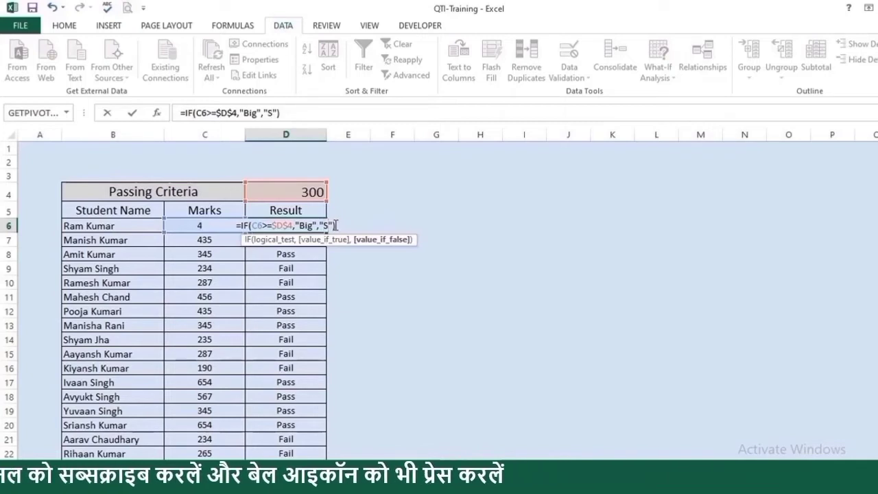
{"action": "type", "text": "mall"}
{"action": "key", "text": "Return"}
- Fill the revised D6 formula down the Result column to row 14
{"action": "left_click", "coordinate": [294, 216]}
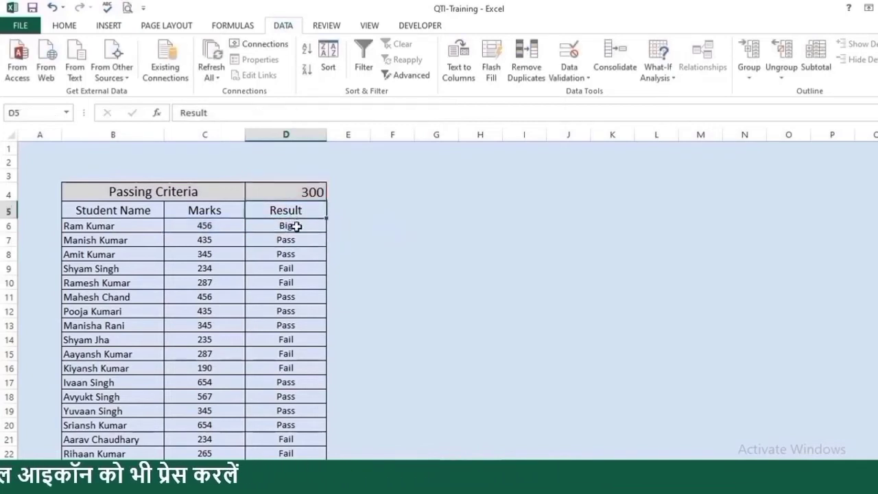
{"action": "left_click_drag", "start_coordinate": [329, 338], "coordinate": [329, 341]}
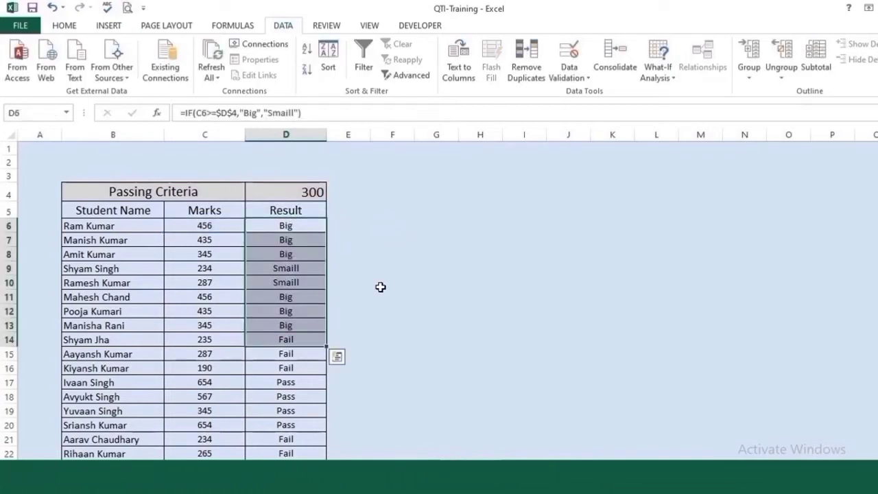
{"action": "left_click", "coordinate": [381, 287]}
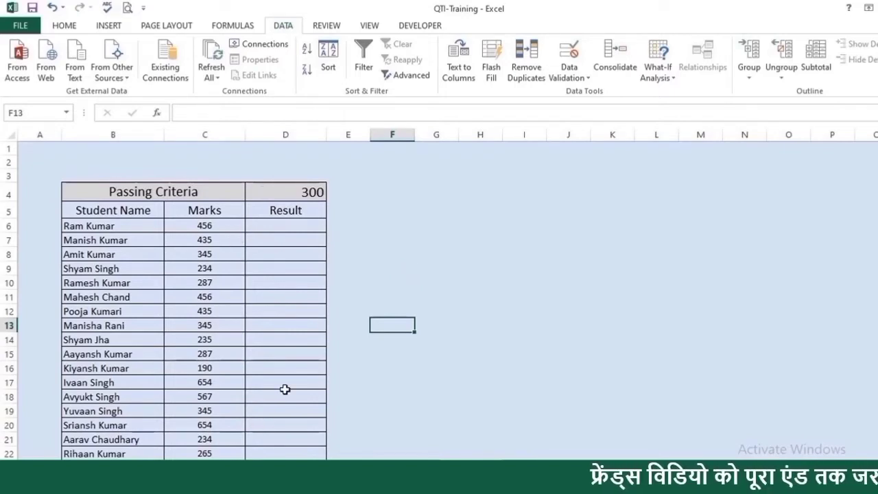
- Enter =IF(C6>=D4,"Pass","Fail") in D6 and fill it down the Result column through D16
{"action": "left_click", "coordinate": [280, 226]}
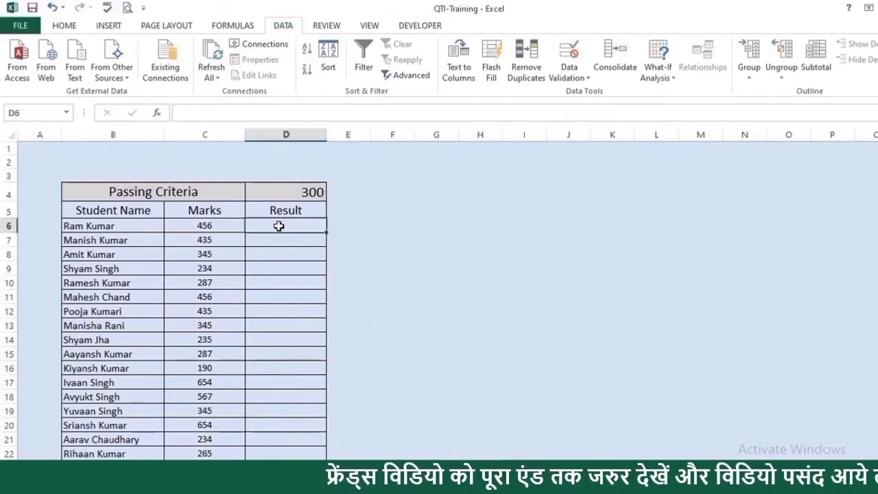
{"action": "type", "text": "=if("}
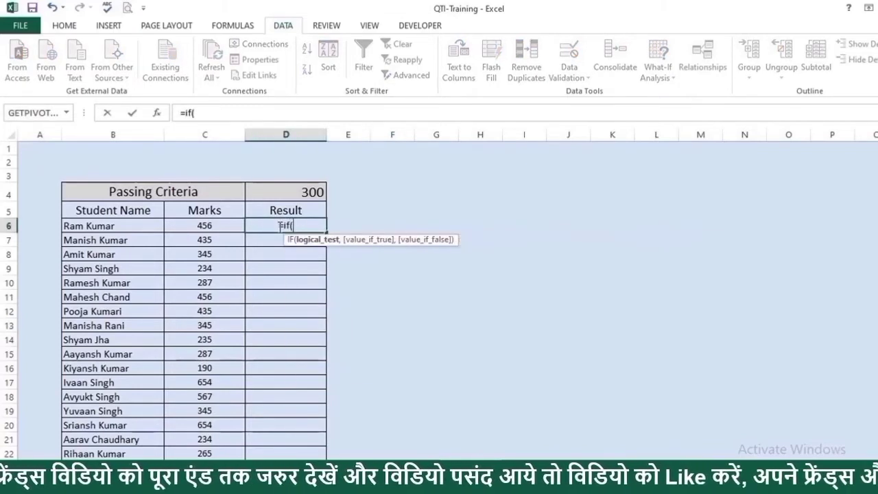
{"action": "left_click", "coordinate": [191, 227]}
{"action": "type", "text": ">"}
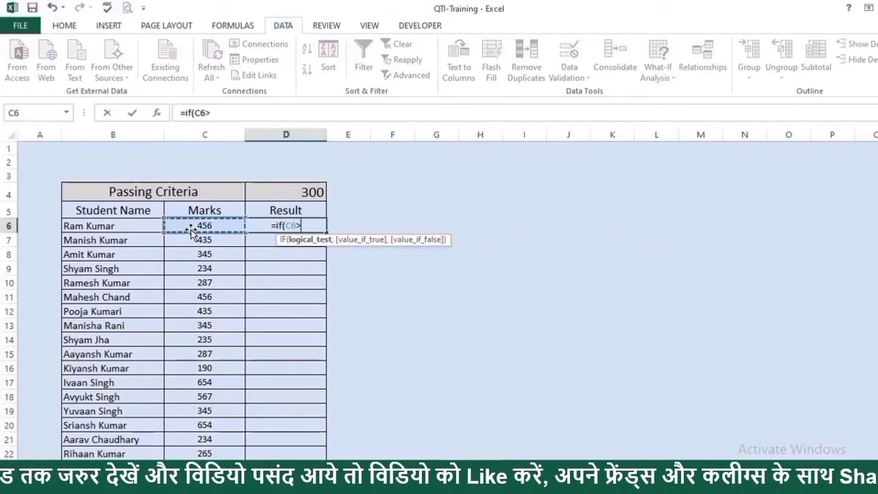
{"action": "type", "text": "="}
{"action": "left_click", "coordinate": [273, 191]}
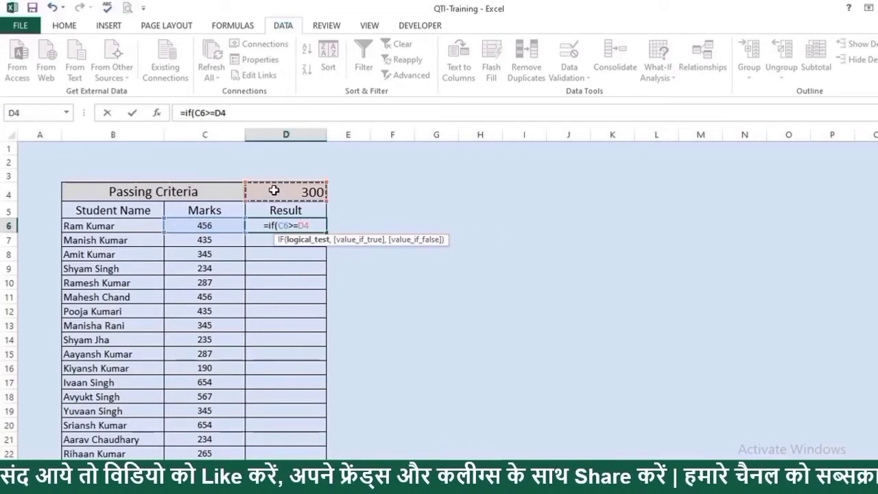
{"action": "type", "text": ",\"Pass\",\""}
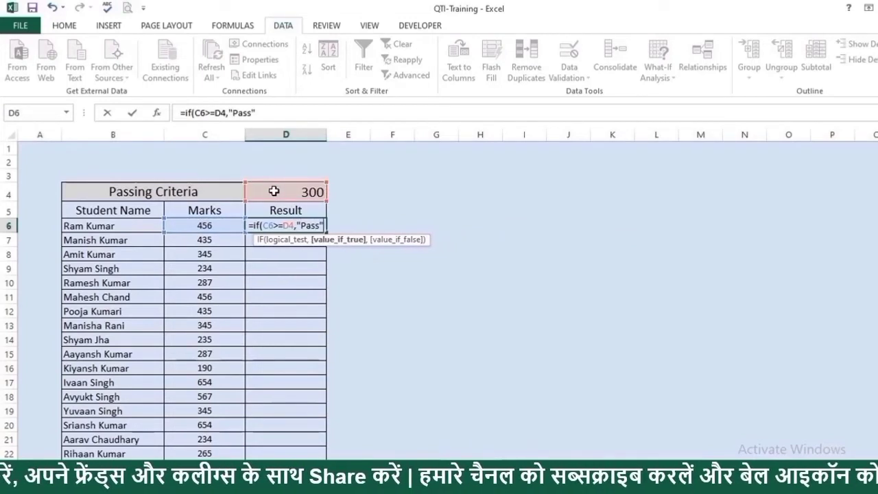
{"action": "type", "text": "Fa"}
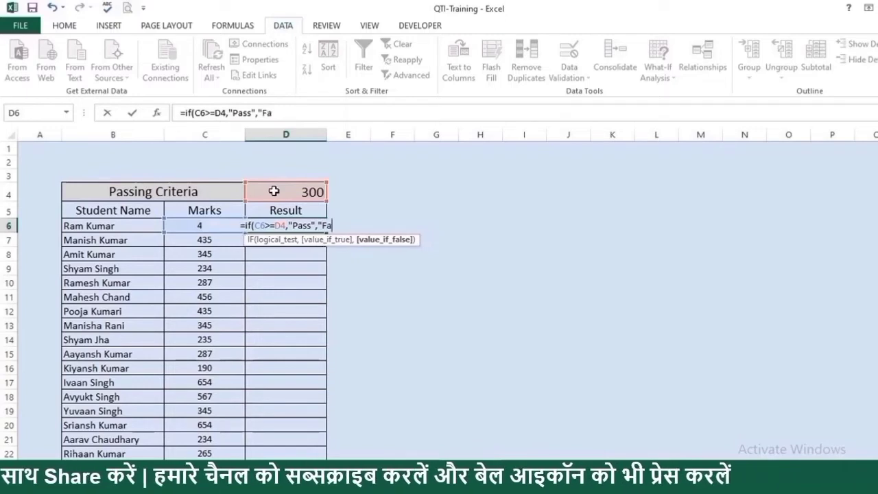
{"action": "type", "text": "il\")"}
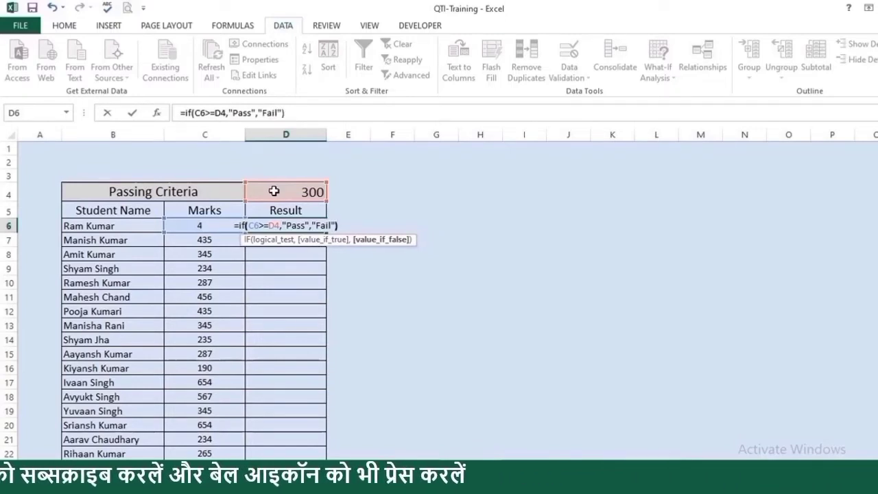
{"action": "key", "text": "Return"}
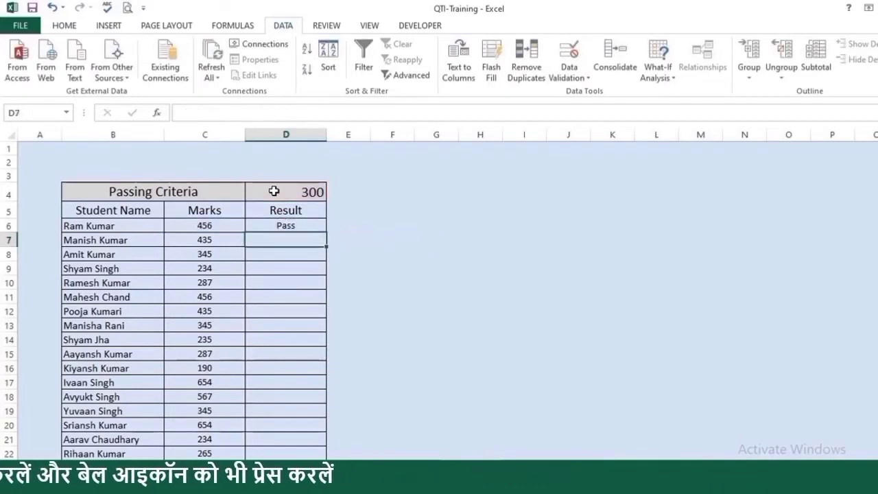
{"action": "left_click", "coordinate": [316, 223]}
{"action": "left_click_drag", "start_coordinate": [336, 306], "coordinate": [332, 368]}
- Inspect which cells the D7 formula references, checking the marks in C7 and the passing criteria in D4
{"action": "double_click", "coordinate": [317, 241]}
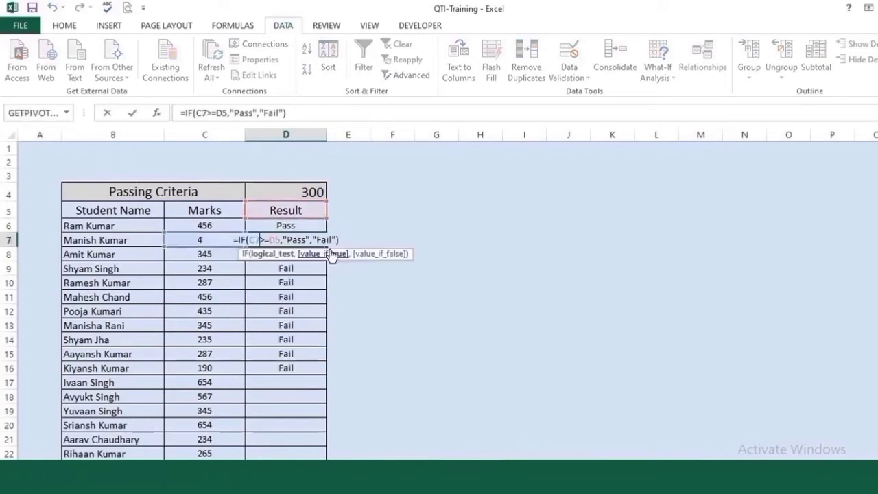
{"action": "key", "text": "Escape"}
{"action": "left_click", "coordinate": [222, 238]}
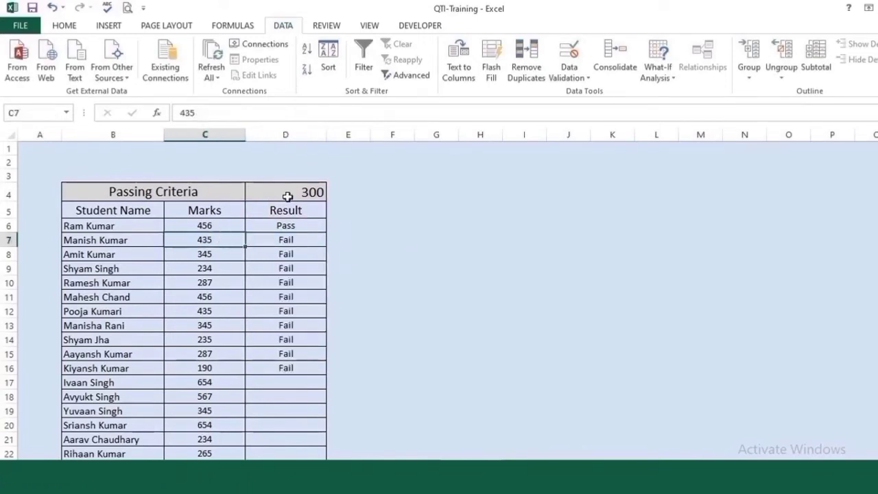
{"action": "left_click", "coordinate": [288, 197]}
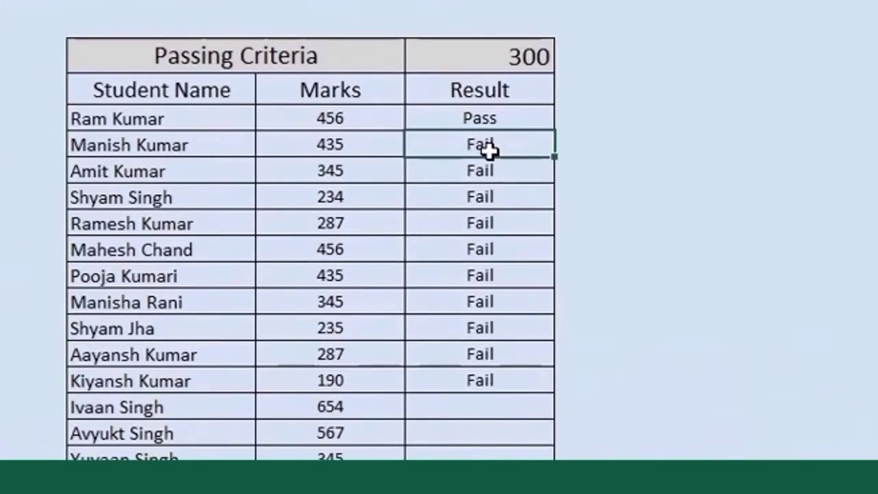
{"action": "double_click", "coordinate": [291, 239]}
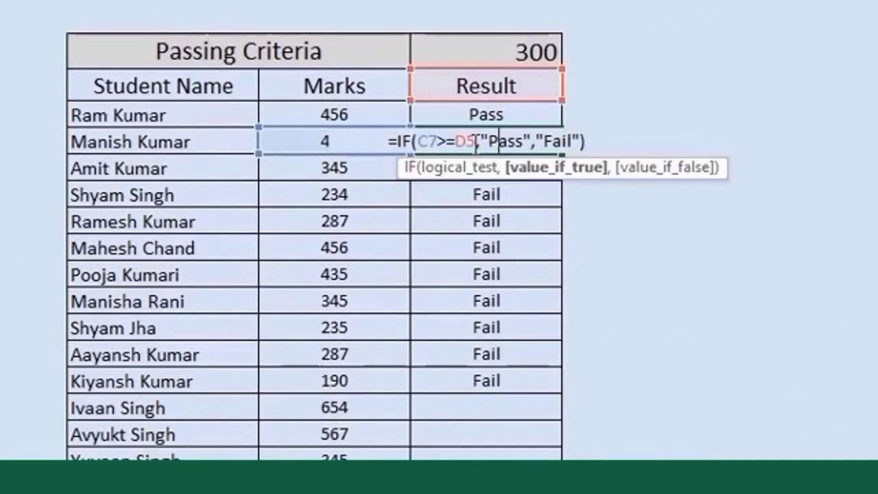
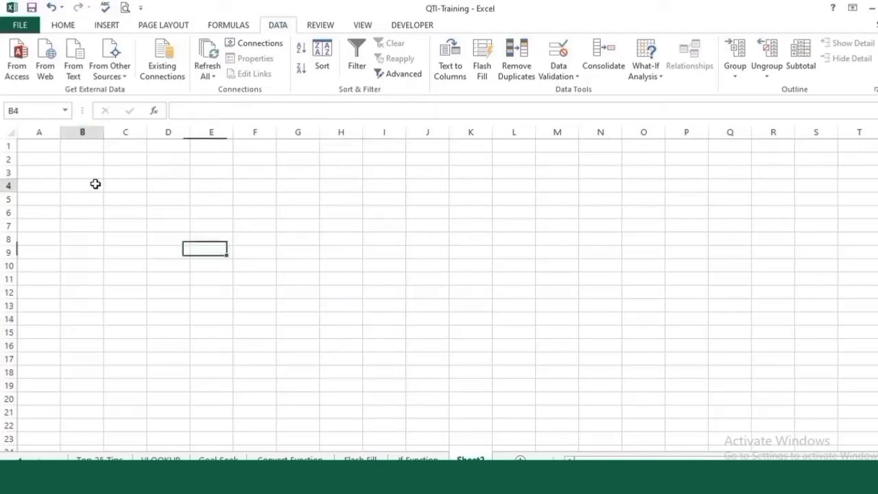
- Insert a screen clipping of the sales table from the QTI-Training_Data workbook into the blank sheet
{"action": "left_click_drag", "start_coordinate": [43, 146], "coordinate": [149, 236]}
{"action": "left_click", "coordinate": [298, 240]}
{"action": "left_click", "coordinate": [63, 26]}
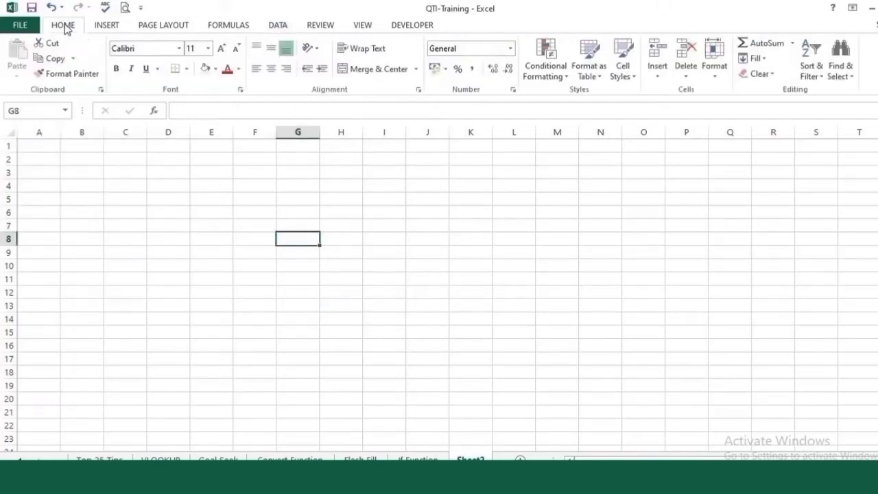
{"action": "left_click", "coordinate": [103, 26]}
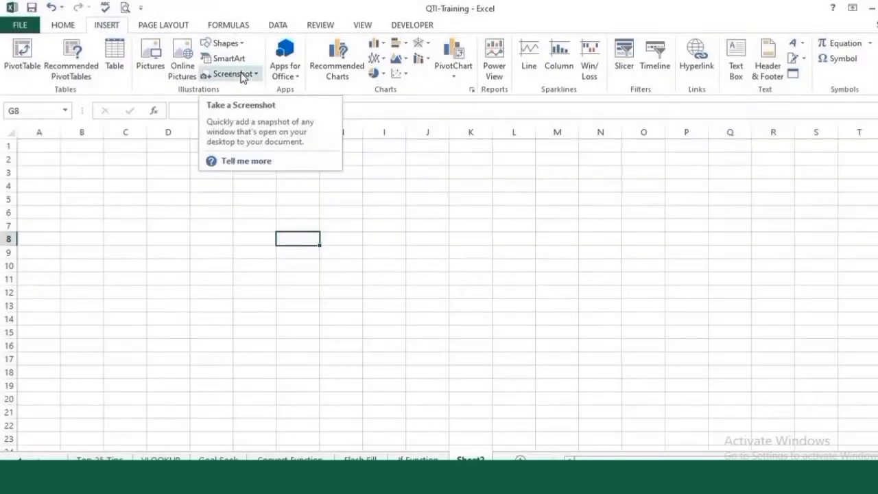
{"action": "left_click", "coordinate": [240, 75]}
{"action": "left_click", "coordinate": [223, 178]}
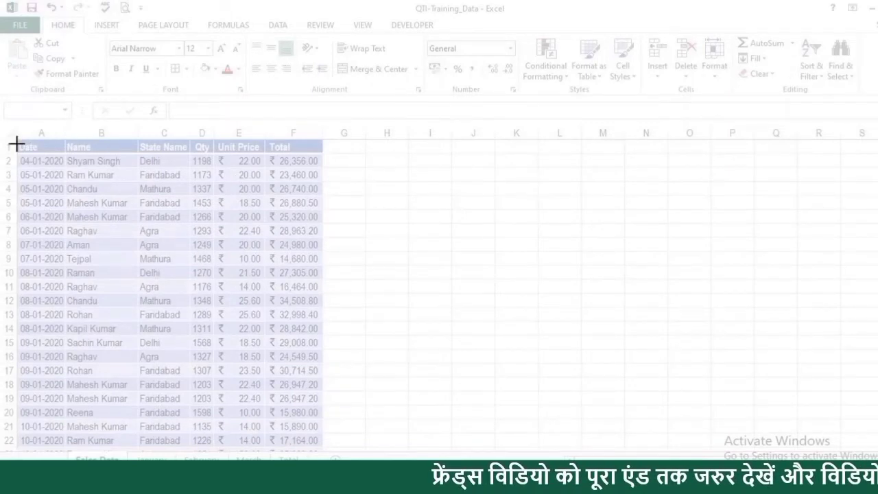
{"action": "left_click_drag", "start_coordinate": [17, 143], "coordinate": [356, 404]}
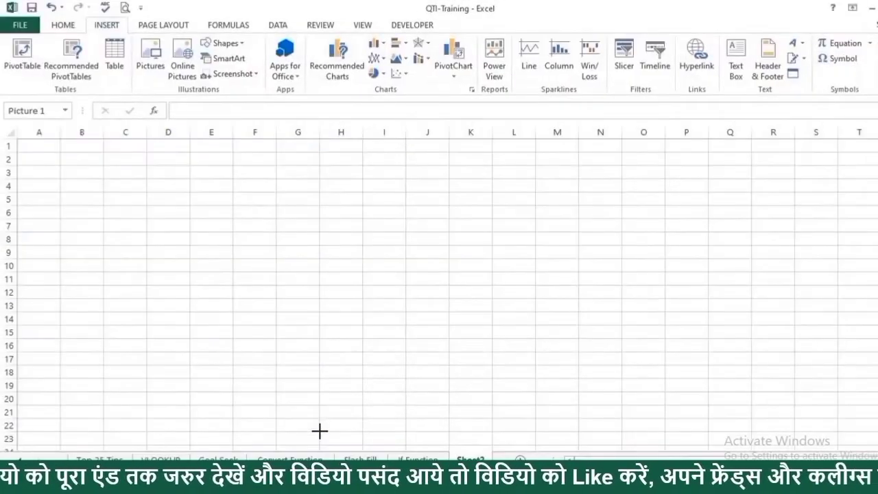
- Move the clipped table picture, shrink it to about 8.12 cm by 8.28 cm, and delete it
{"action": "left_click_drag", "start_coordinate": [473, 370], "coordinate": [339, 280]}
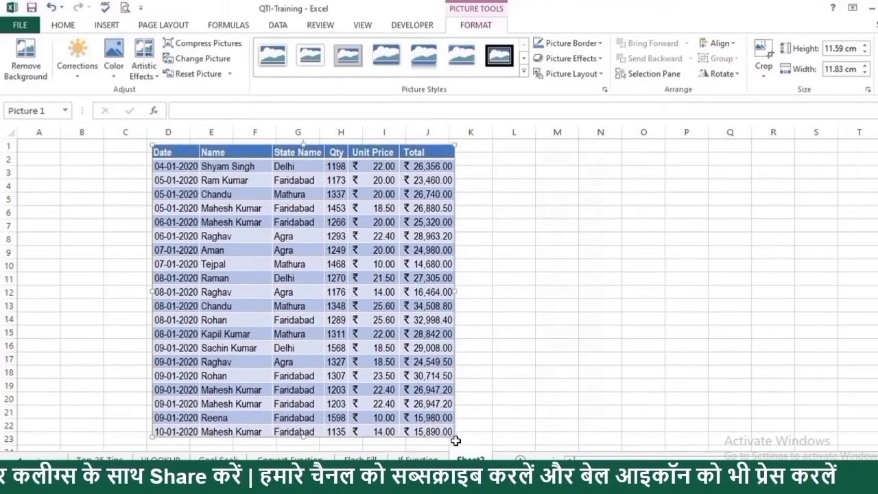
{"action": "left_click_drag", "start_coordinate": [455, 440], "coordinate": [316, 343]}
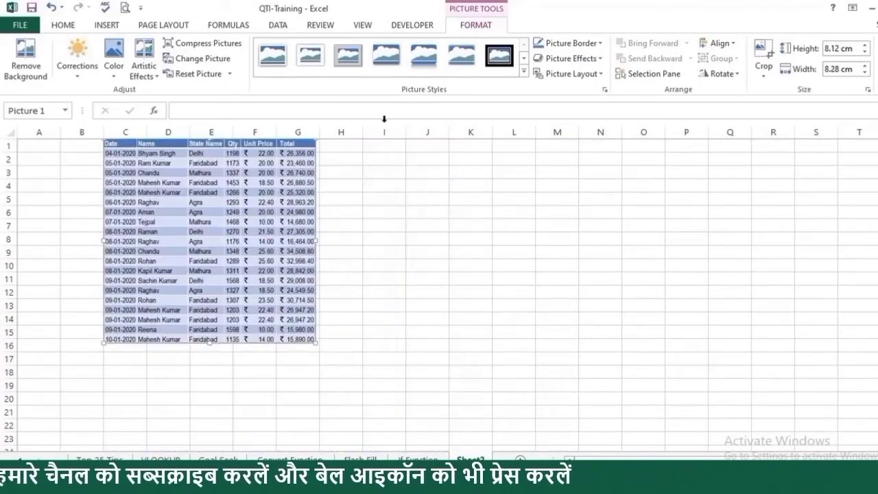
{"action": "key", "text": "Delete"}
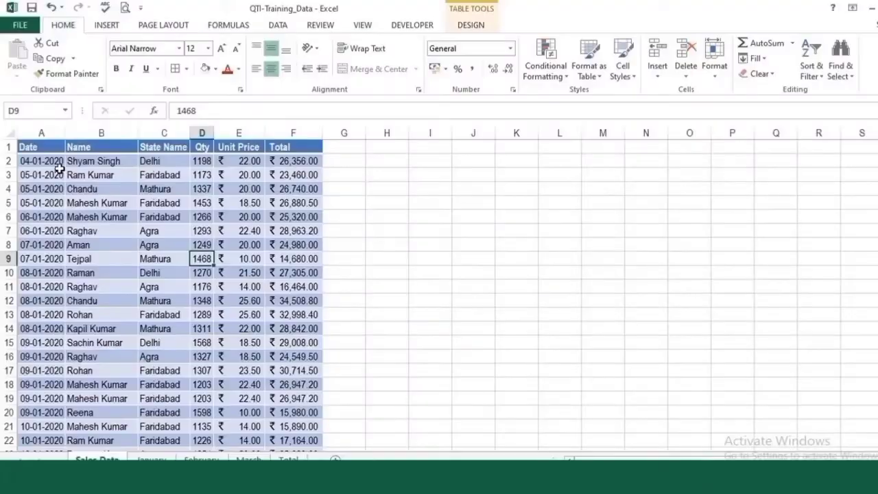
- Create a PivotTable on a new worksheet from the entire Sales Data table
{"action": "scroll", "coordinate": [65, 196], "scroll_direction": "down", "scroll_amount": 8}
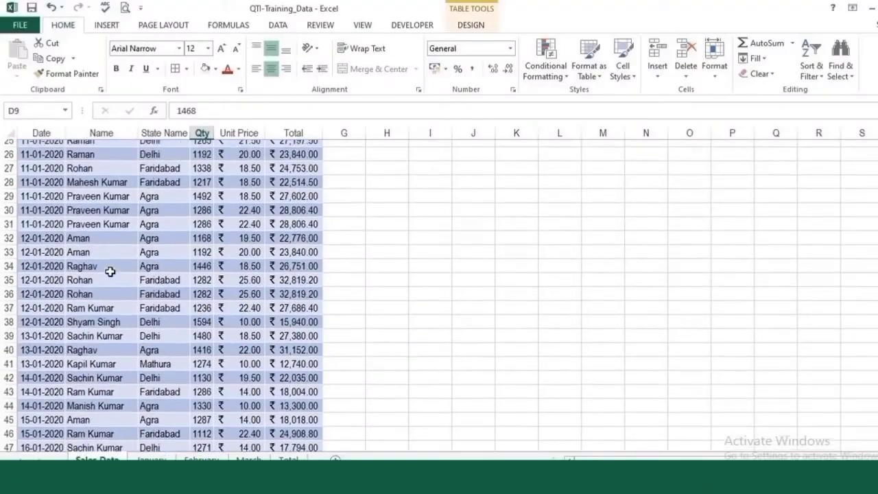
{"action": "scroll", "coordinate": [110, 272], "scroll_direction": "up", "scroll_amount": 8}
{"action": "key", "text": "ctrl+a"}
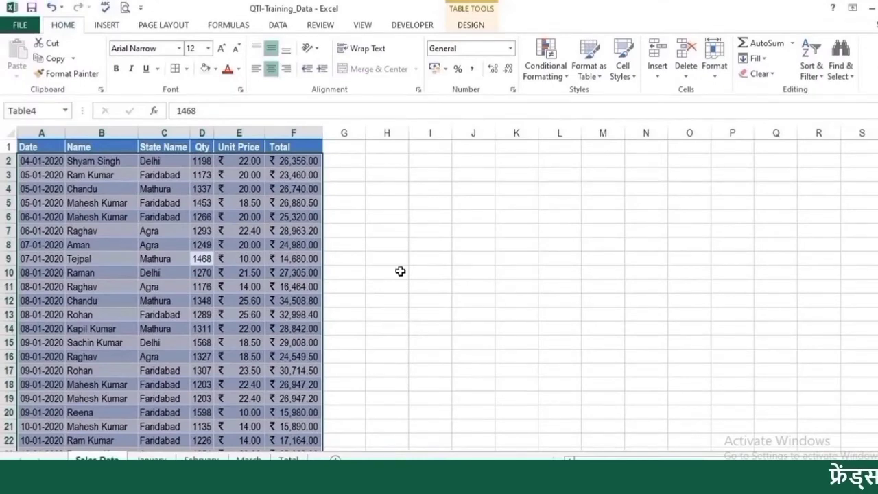
{"action": "left_click", "coordinate": [408, 340]}
{"action": "left_click", "coordinate": [190, 245]}
{"action": "key", "text": "ctrl+a"}
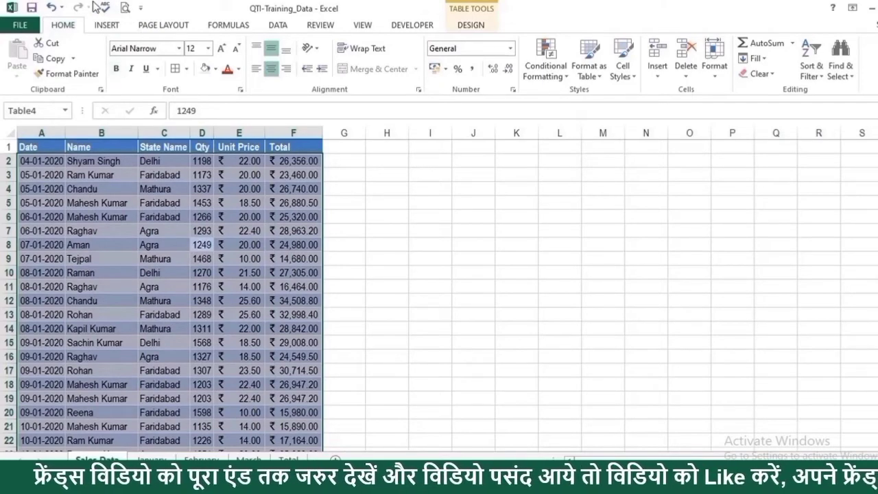
{"action": "left_click", "coordinate": [102, 26]}
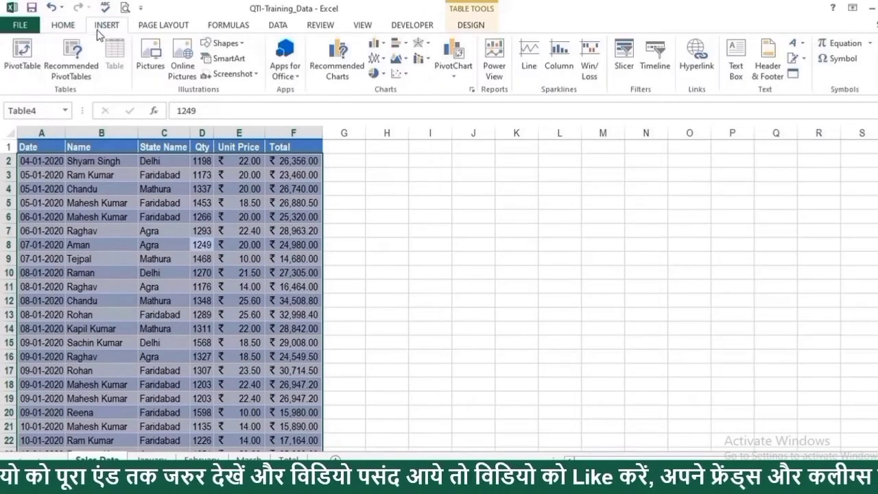
{"action": "left_click", "coordinate": [14, 59]}
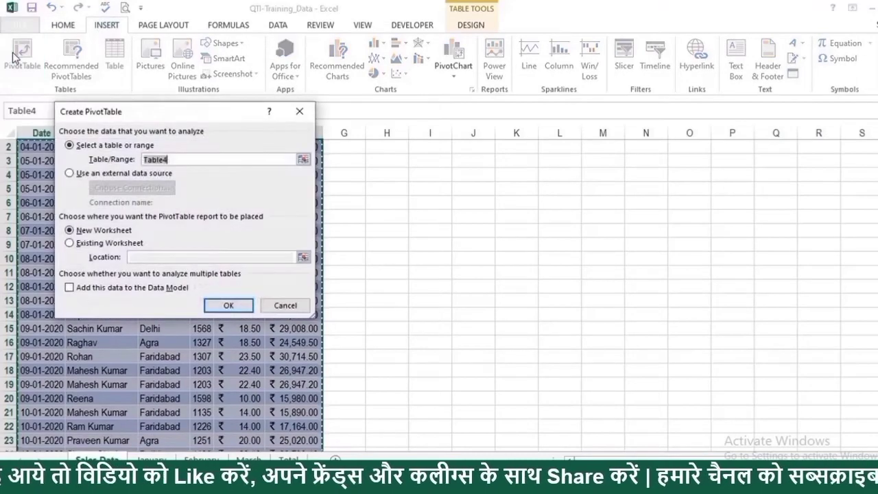
{"action": "left_click_drag", "start_coordinate": [169, 118], "coordinate": [415, 146]}
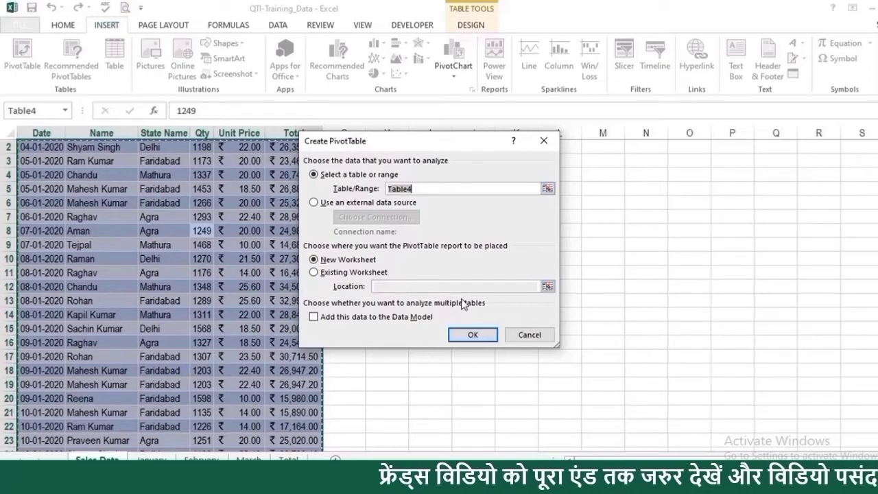
{"action": "left_click", "coordinate": [485, 335]}
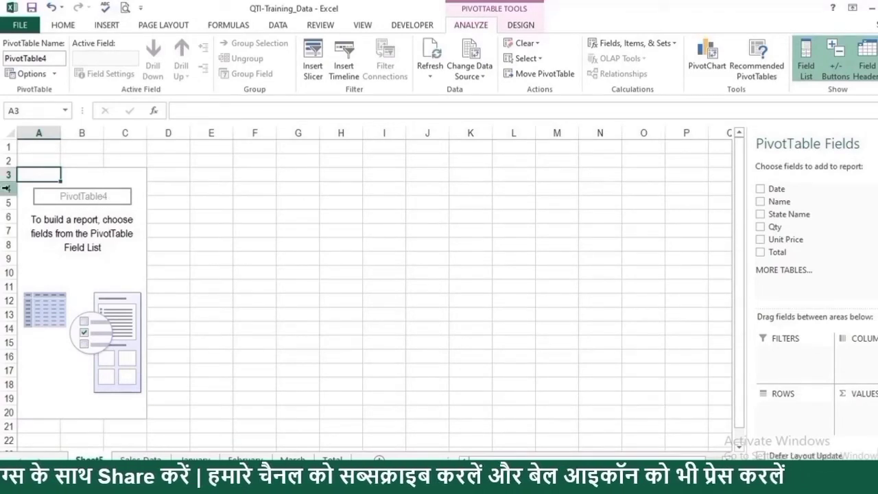
- Add State Name to the PivotTable rows and Total to its values
{"action": "left_click", "coordinate": [98, 278]}
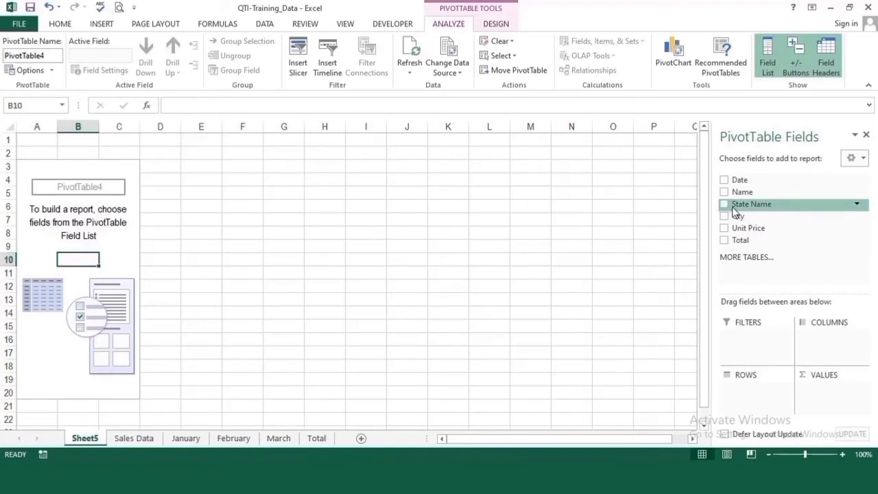
{"action": "left_click_drag", "start_coordinate": [763, 393], "coordinate": [762, 391]}
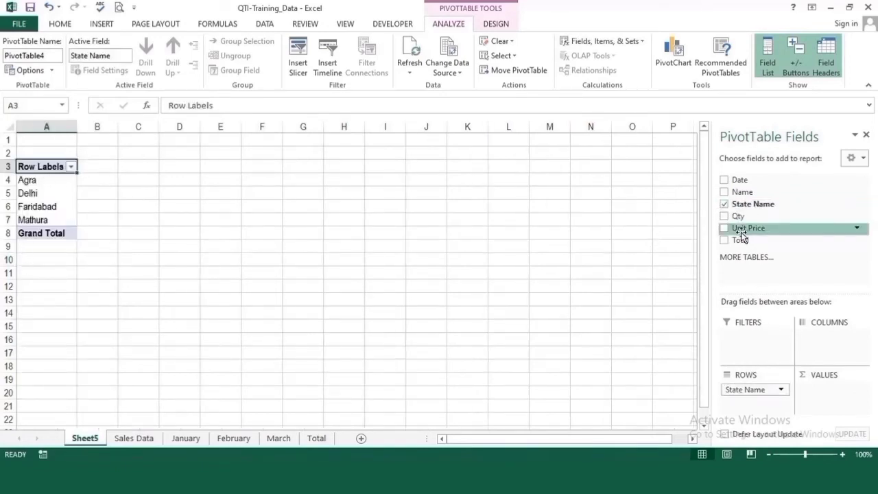
{"action": "left_click_drag", "start_coordinate": [826, 331], "coordinate": [854, 391]}
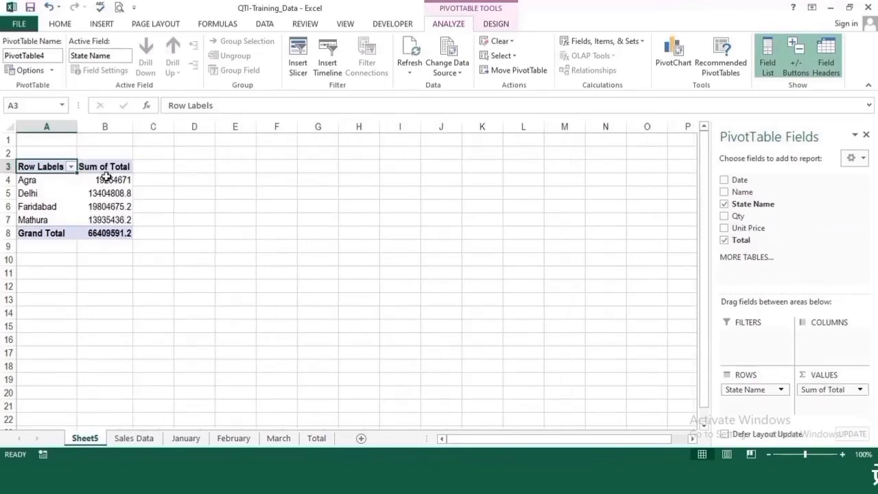
- Examine the PivotTable's Sum of Total figures for Agra, Delhi and Faridabad
{"action": "left_click_drag", "start_coordinate": [107, 177], "coordinate": [112, 236]}
{"action": "left_click", "coordinate": [194, 206]}
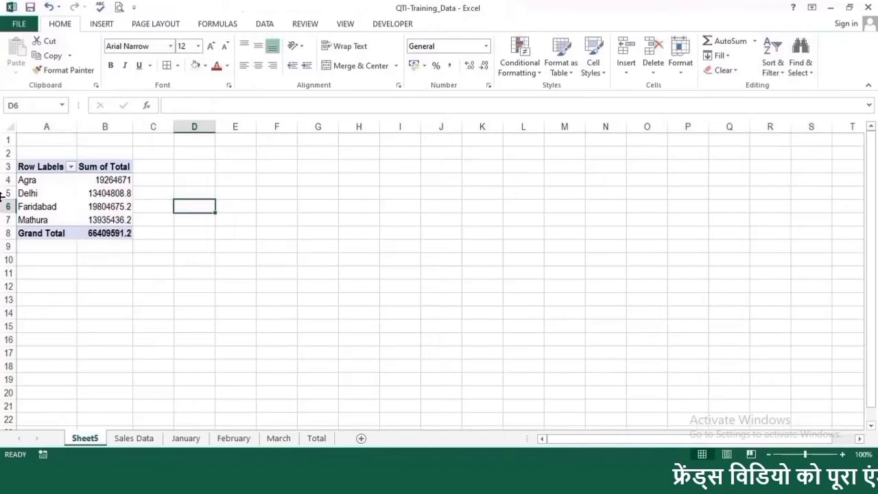
{"action": "left_click", "coordinate": [42, 179]}
{"action": "left_click", "coordinate": [103, 180]}
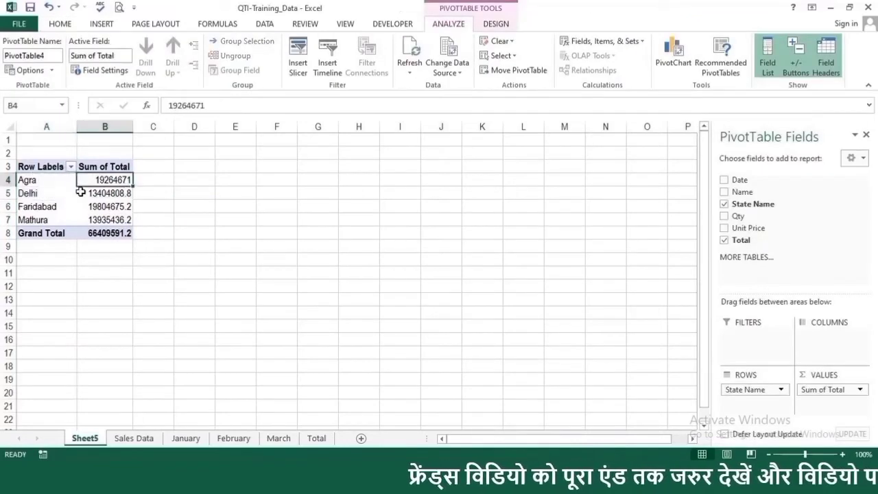
{"action": "left_click", "coordinate": [45, 194]}
{"action": "left_click", "coordinate": [89, 194]}
{"action": "left_click", "coordinate": [50, 207]}
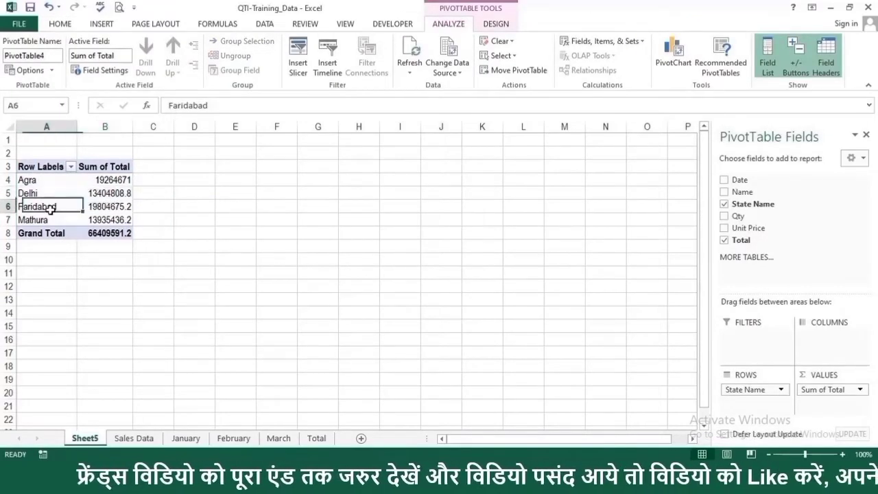
{"action": "left_click", "coordinate": [117, 206]}
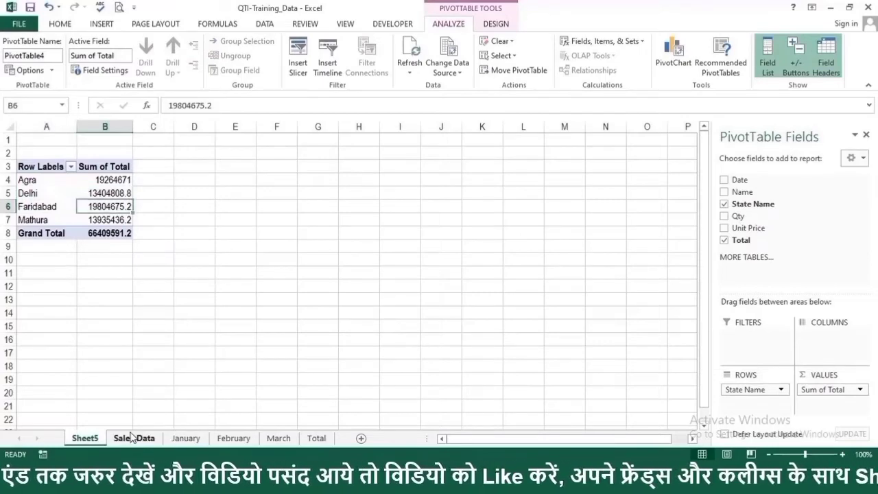
- Check the Name column in the Sales Data sheet and replace State Name with Name in the PivotTable rows
{"action": "left_click", "coordinate": [132, 437]}
{"action": "left_click", "coordinate": [122, 193]}
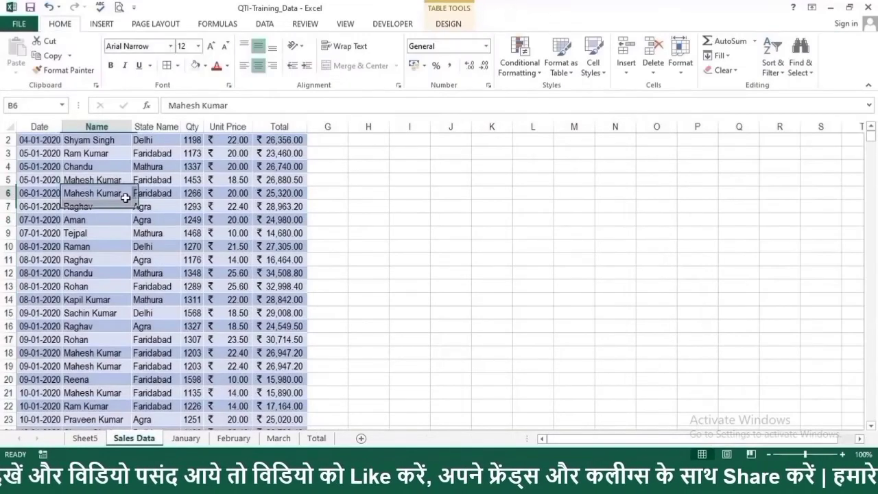
{"action": "left_click", "coordinate": [145, 124]}
{"action": "left_click", "coordinate": [100, 125]}
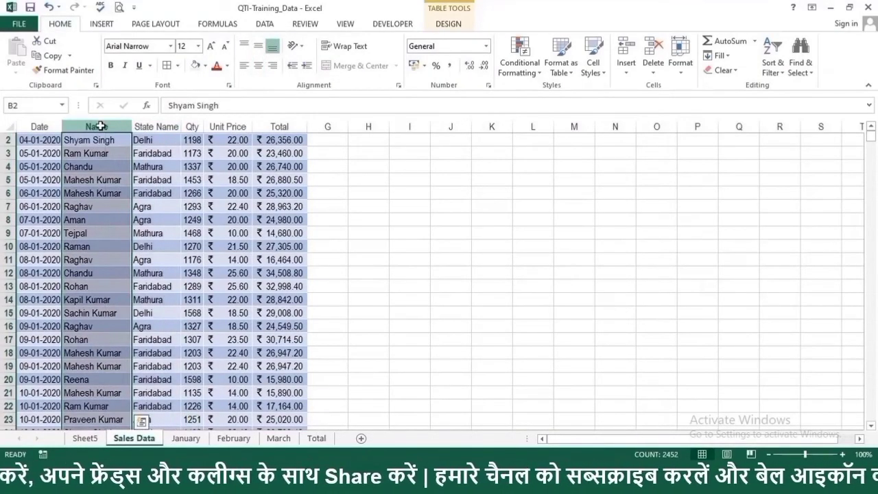
{"action": "left_click", "coordinate": [86, 439]}
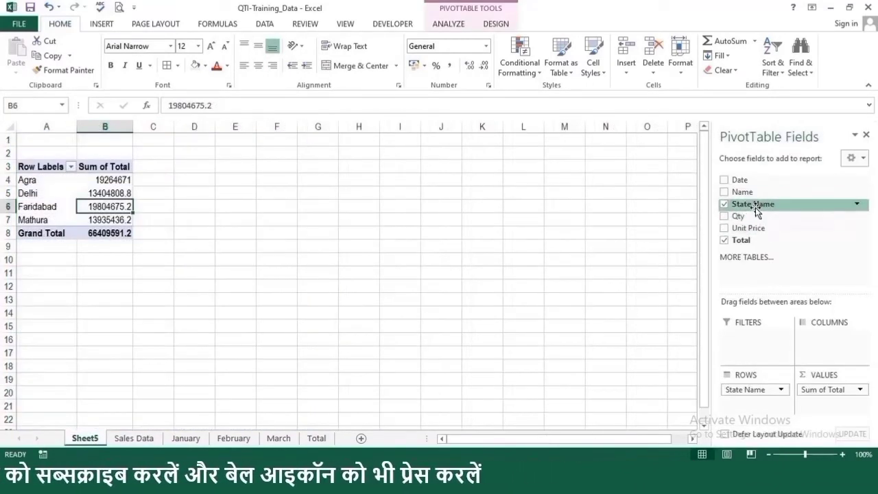
{"action": "left_click_drag", "start_coordinate": [745, 192], "coordinate": [751, 397]}
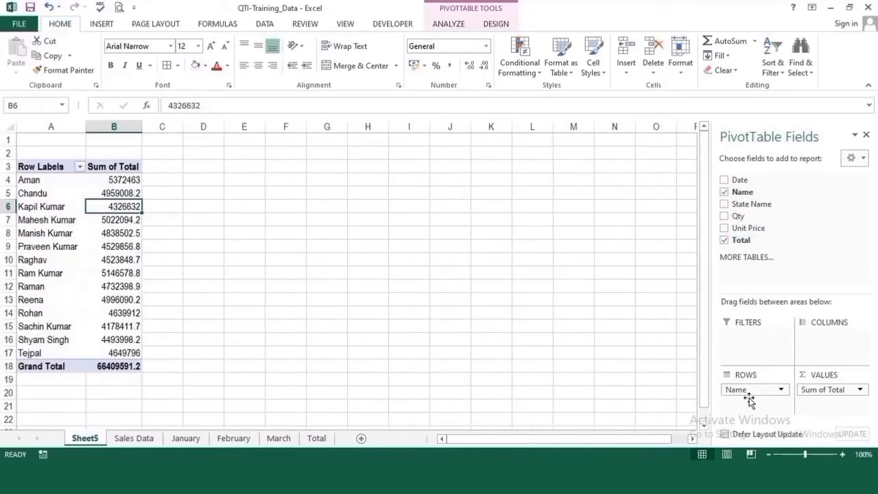
- Review the Sum of Total figures for several individual names in the PivotTable
{"action": "left_click", "coordinate": [32, 179]}
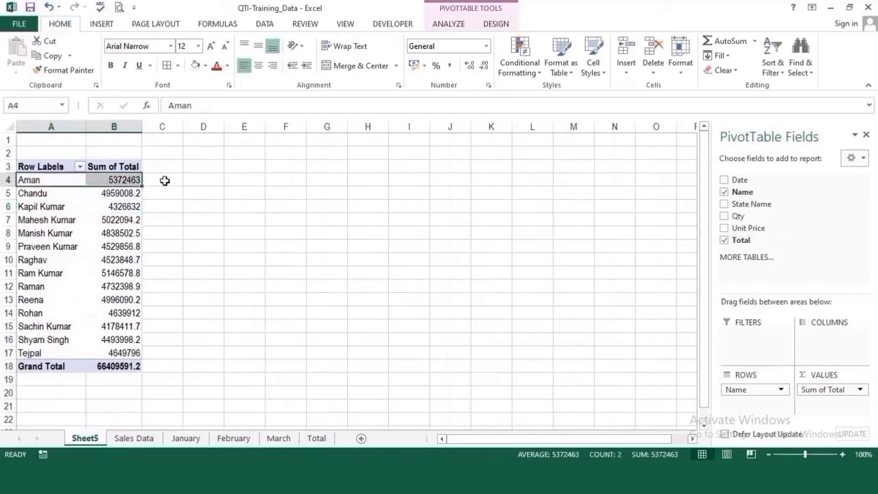
{"action": "left_click", "coordinate": [22, 206]}
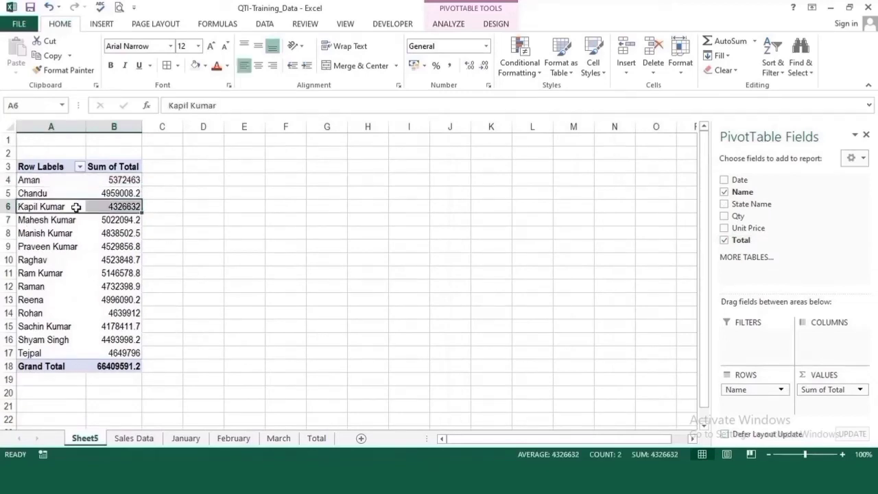
{"action": "left_click", "coordinate": [20, 338]}
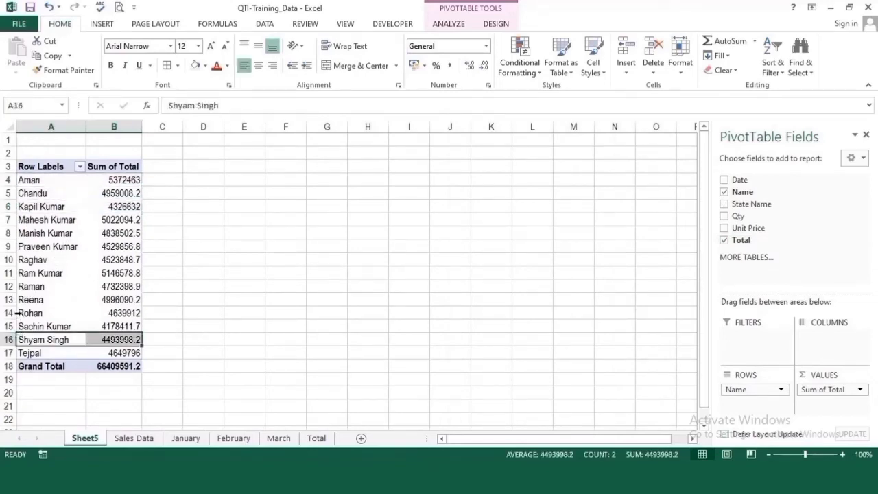
{"action": "left_click", "coordinate": [18, 300]}
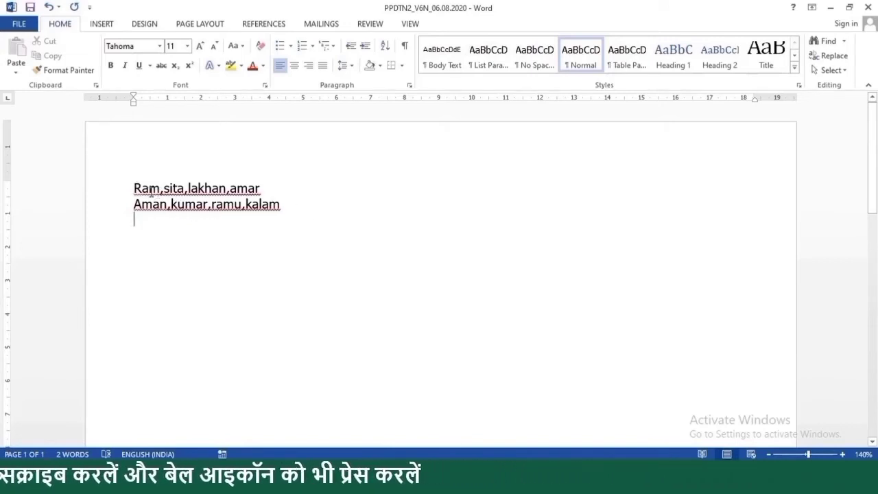
- Copy the two comma-separated lines of names from the Word document into C4:C5 of Sheet2 in the QTI-Training workbook
{"action": "left_click_drag", "start_coordinate": [157, 187], "coordinate": [304, 218]}
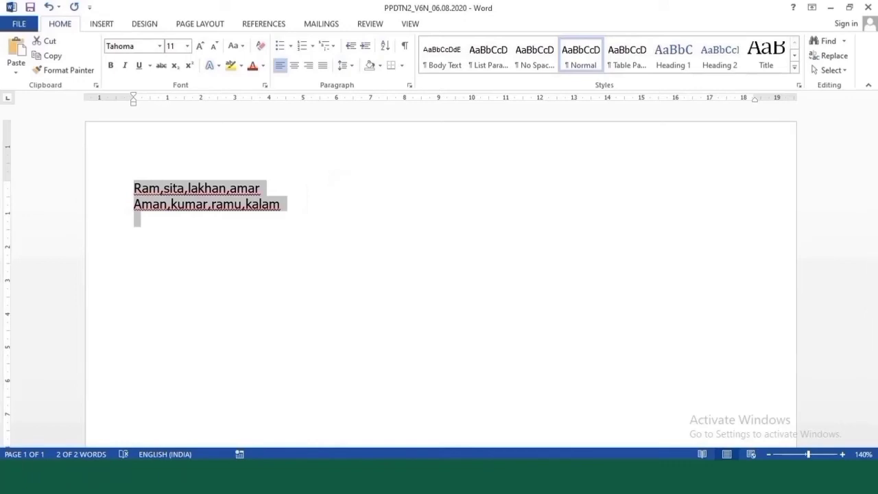
{"action": "left_click", "coordinate": [308, 415]}
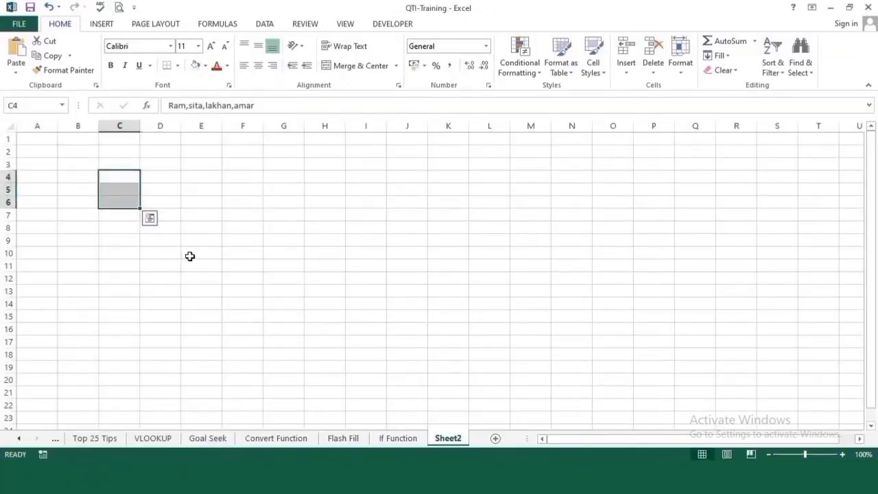
{"action": "left_click", "coordinate": [216, 256]}
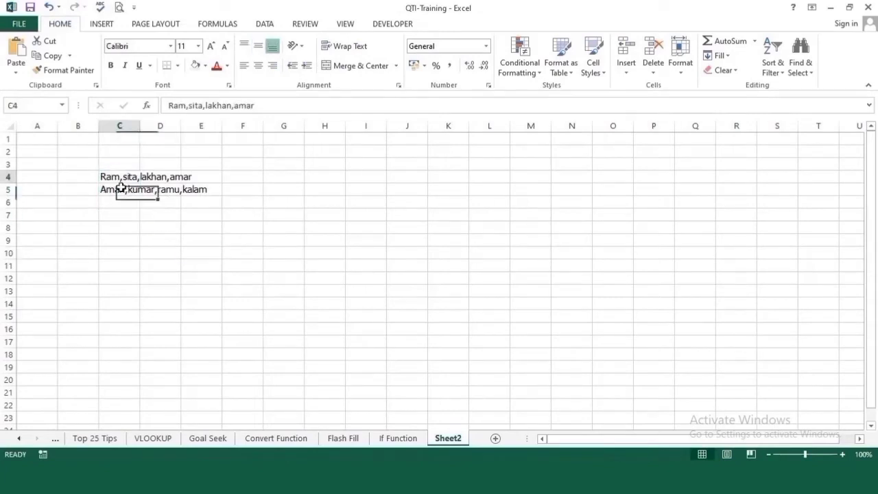
{"action": "left_click", "coordinate": [307, 250]}
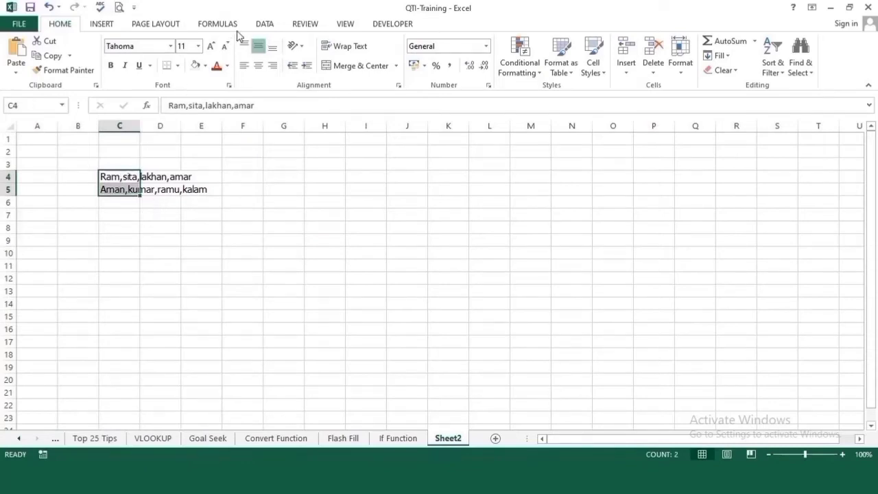
- Set up Text to Columns for C4:C5 as delimited data with Comma as the only delimiter
{"action": "left_click", "coordinate": [265, 24]}
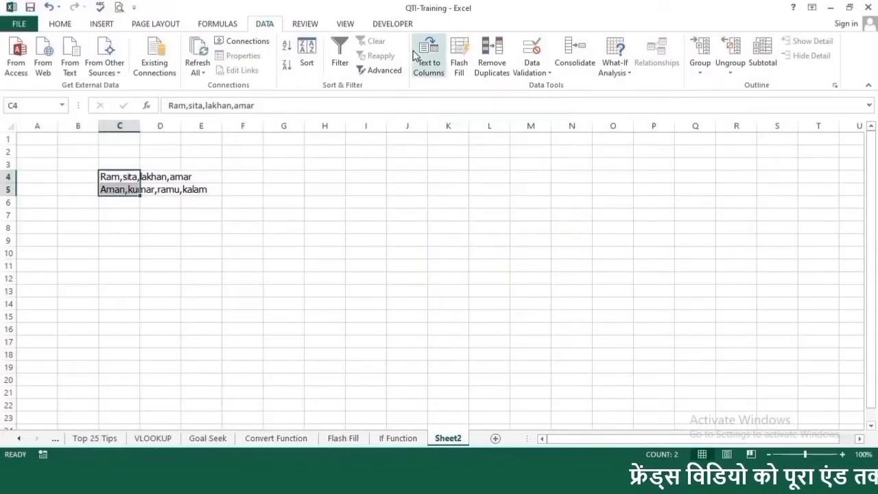
{"action": "left_click", "coordinate": [420, 58]}
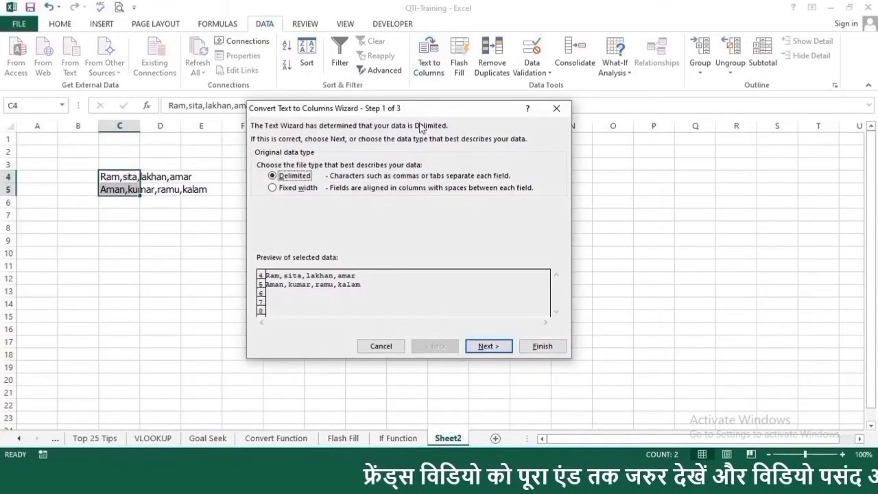
{"action": "left_click_drag", "start_coordinate": [424, 110], "coordinate": [492, 93]}
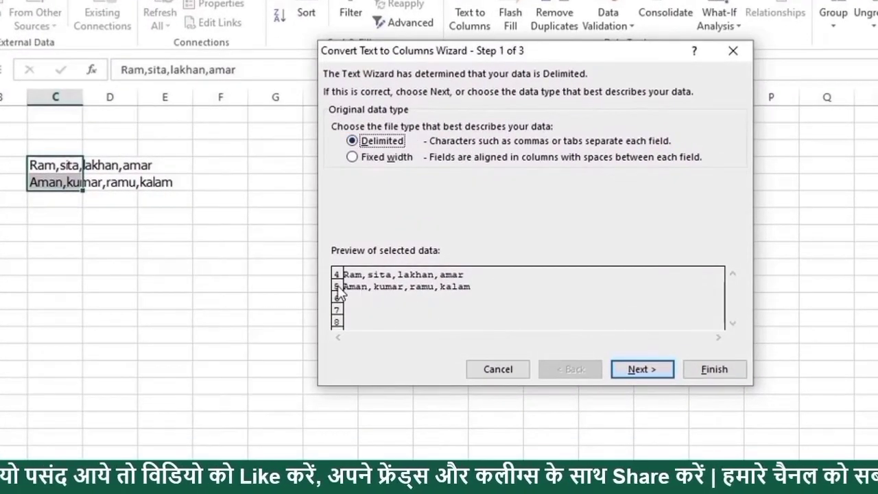
{"action": "left_click", "coordinate": [657, 379]}
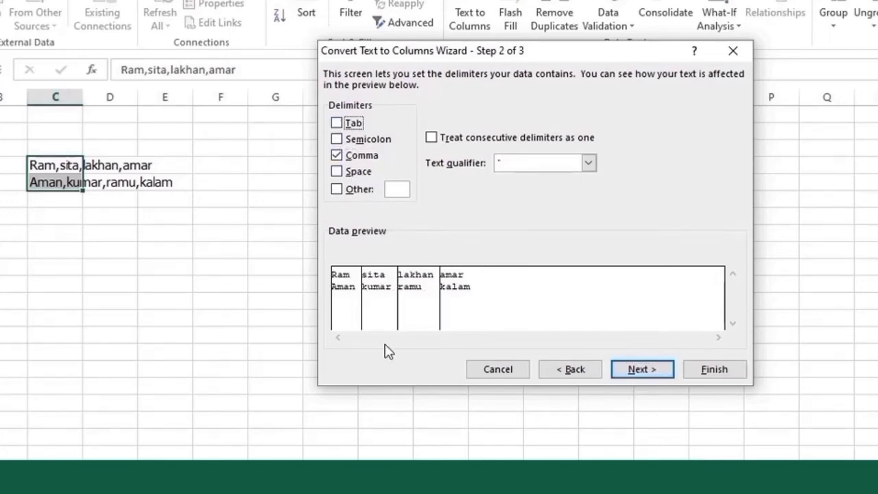
{"action": "left_click", "coordinate": [643, 370]}
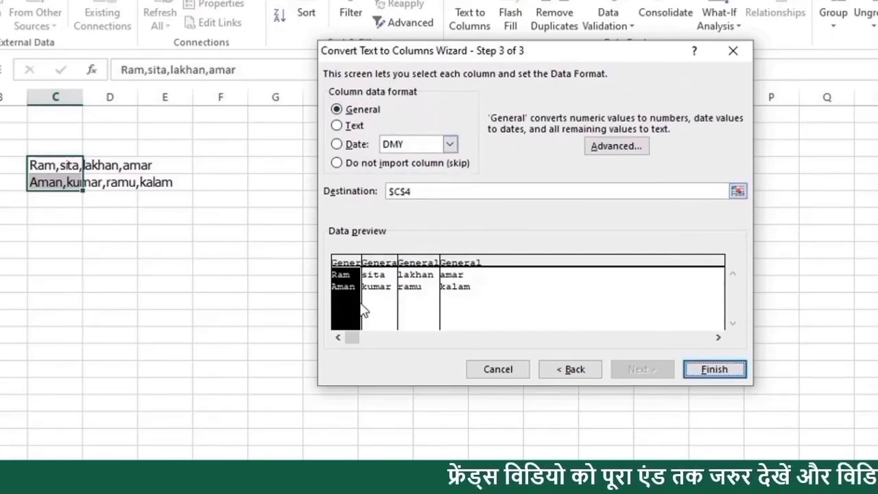
- Try the DMY date format on the third column, then restore General and complete the split with destination $C$4
{"action": "left_click", "coordinate": [385, 304]}
{"action": "left_click", "coordinate": [419, 303]}
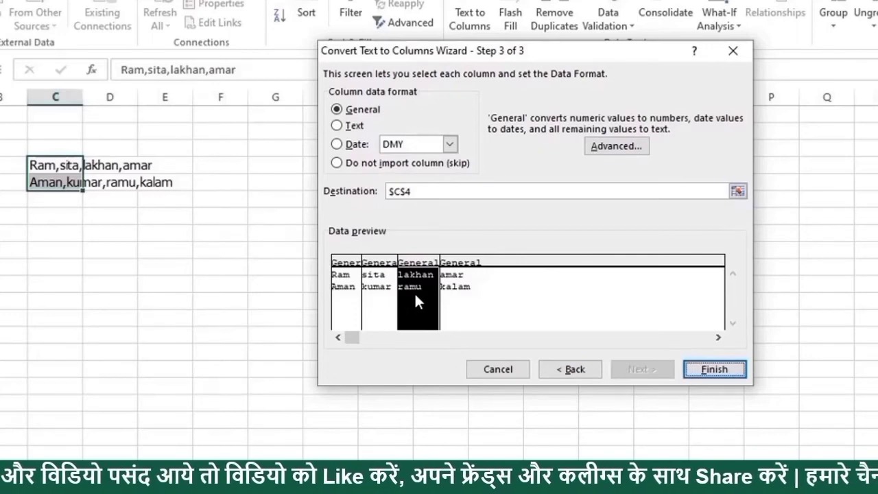
{"action": "left_click", "coordinate": [336, 143]}
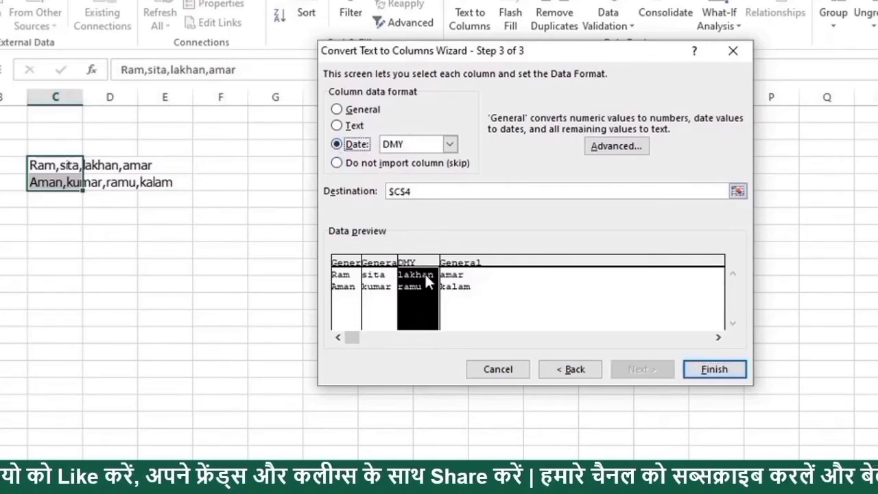
{"action": "left_click", "coordinate": [336, 110]}
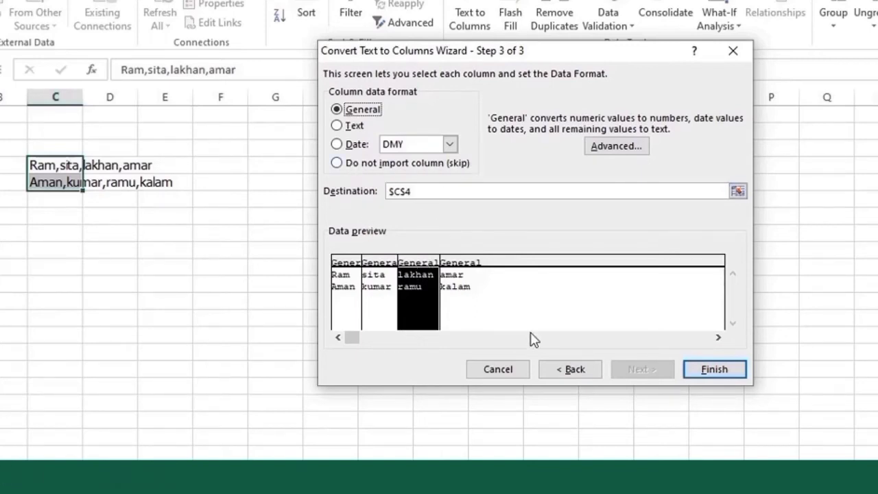
{"action": "left_click", "coordinate": [714, 369]}
{"action": "left_click", "coordinate": [133, 269]}
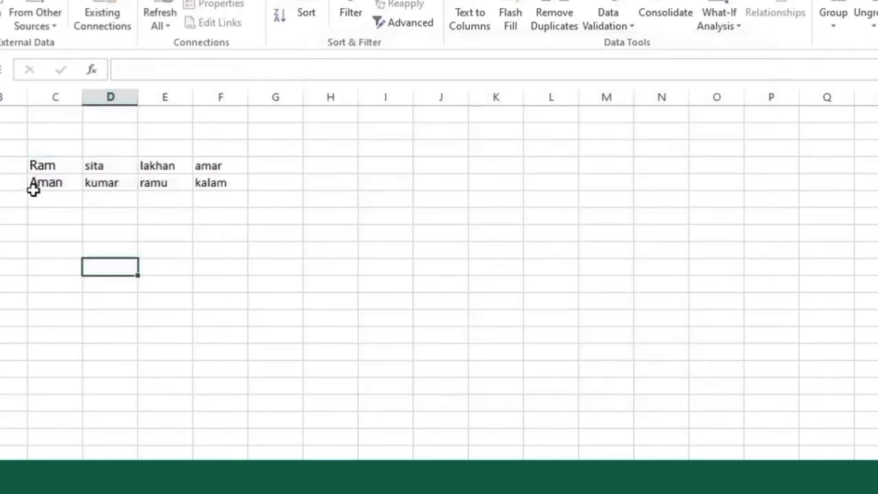
- Examine how the comma-separated names are split into separate cells across C4:F5
{"action": "left_click_drag", "start_coordinate": [25, 162], "coordinate": [264, 235]}
{"action": "left_click", "coordinate": [158, 332]}
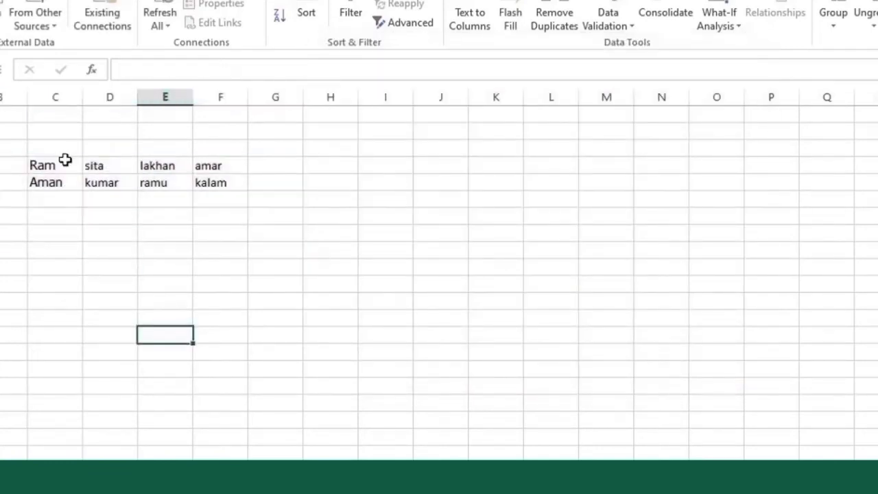
{"action": "left_click", "coordinate": [80, 167]}
{"action": "left_click_drag", "start_coordinate": [82, 168], "coordinate": [201, 190]}
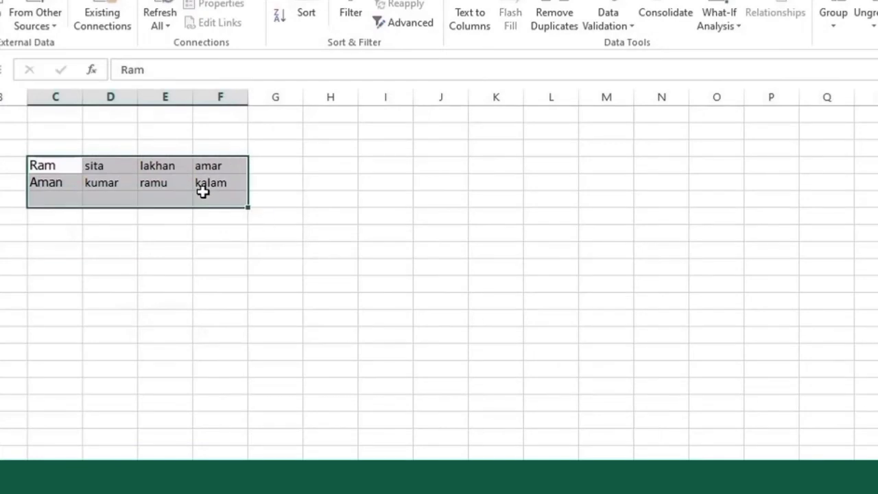
{"action": "key", "text": "ctrl+t"}
{"action": "left_click", "coordinate": [511, 260]}
{"action": "left_click", "coordinate": [364, 355]}
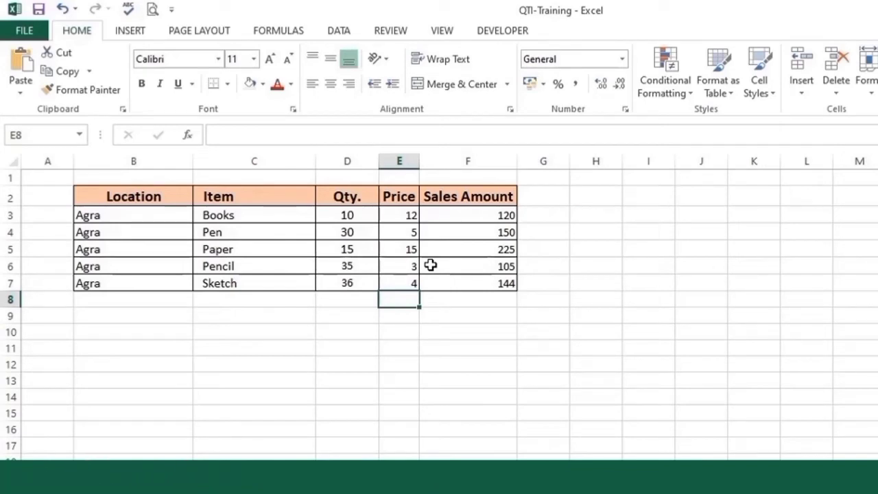
- Set the Top 25 Tips worksheet to show formulas in cells instead of their calculated results through the advanced Excel options
{"action": "left_click", "coordinate": [458, 233]}
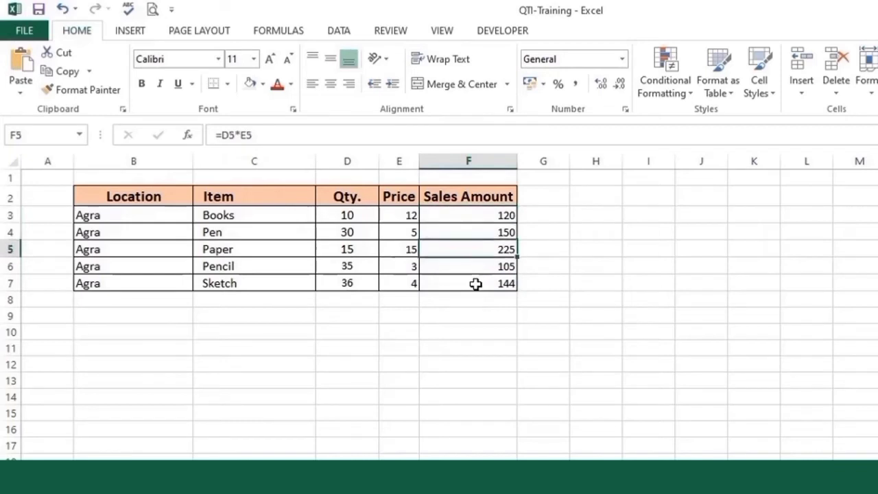
{"action": "left_click_drag", "start_coordinate": [138, 196], "coordinate": [465, 283]}
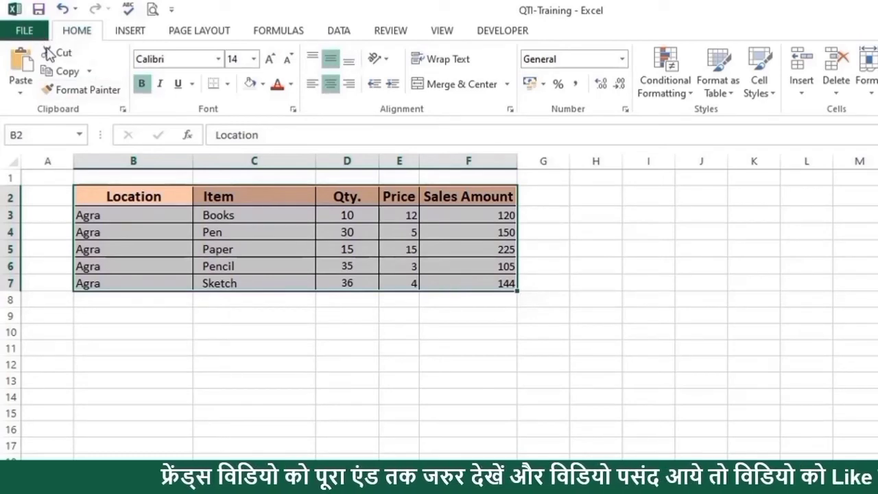
{"action": "left_click", "coordinate": [25, 30]}
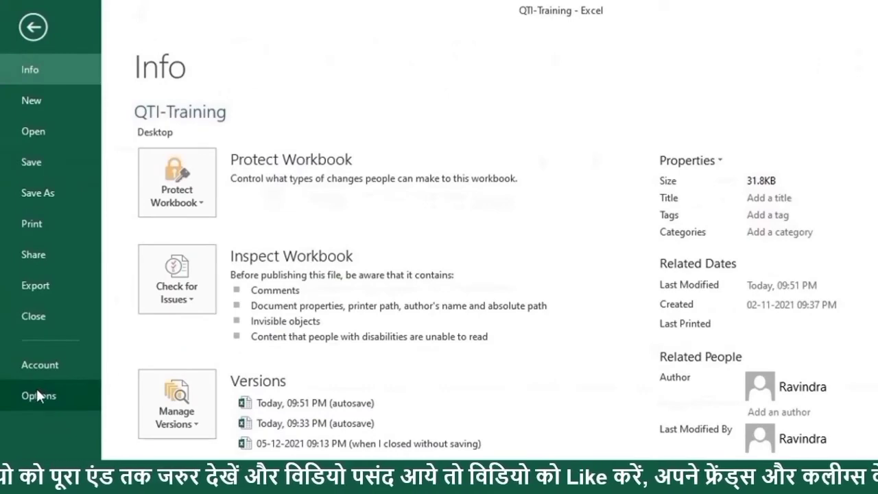
{"action": "left_click", "coordinate": [36, 388]}
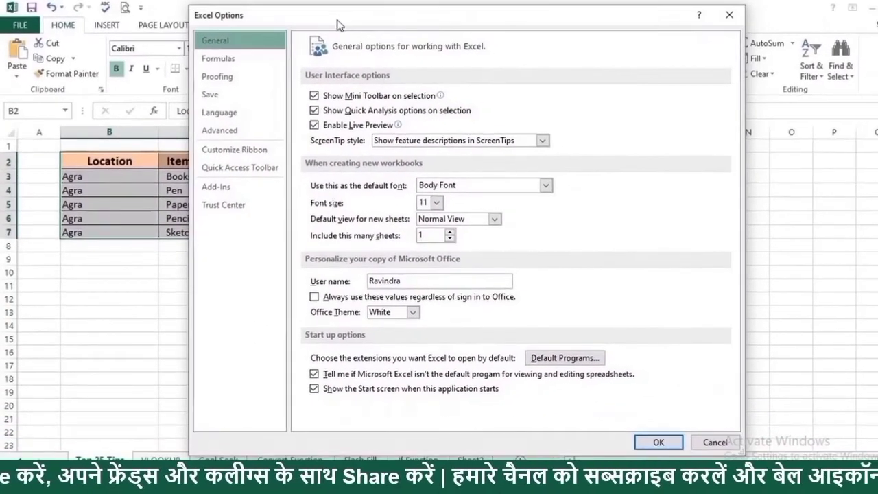
{"action": "left_click", "coordinate": [239, 126]}
{"action": "scroll", "coordinate": [412, 179], "scroll_direction": "down", "scroll_amount": 6}
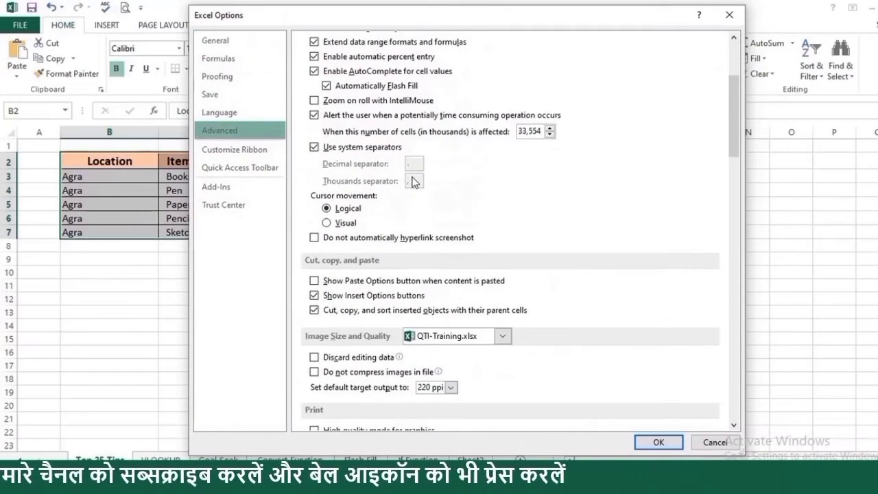
{"action": "scroll", "coordinate": [412, 180], "scroll_direction": "down", "scroll_amount": 10}
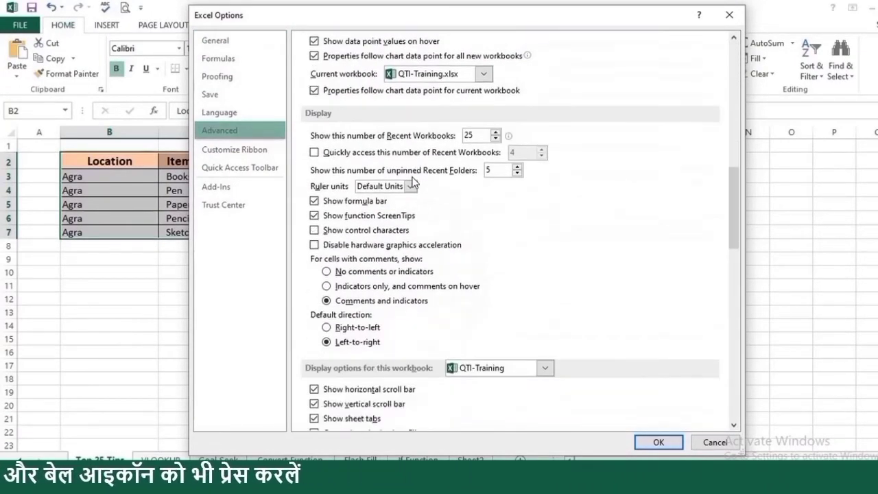
{"action": "scroll", "coordinate": [412, 182], "scroll_direction": "down", "scroll_amount": 4}
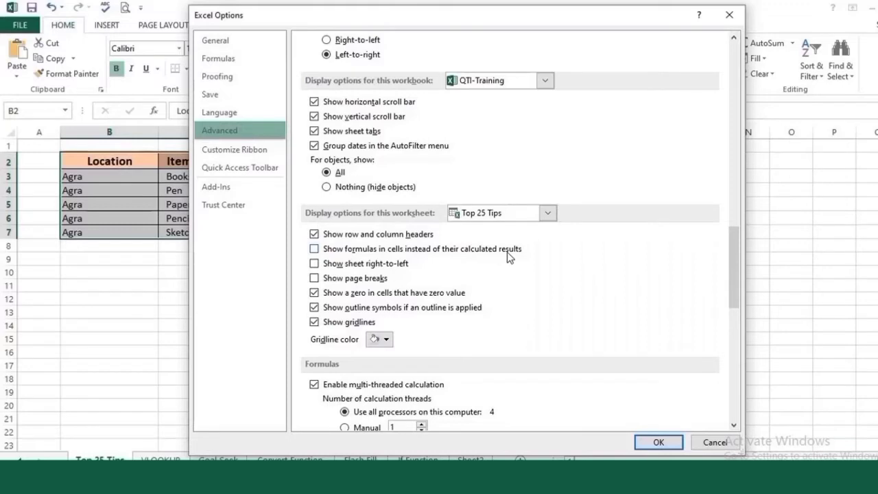
{"action": "left_click", "coordinate": [647, 445]}
{"action": "left_click", "coordinate": [526, 336]}
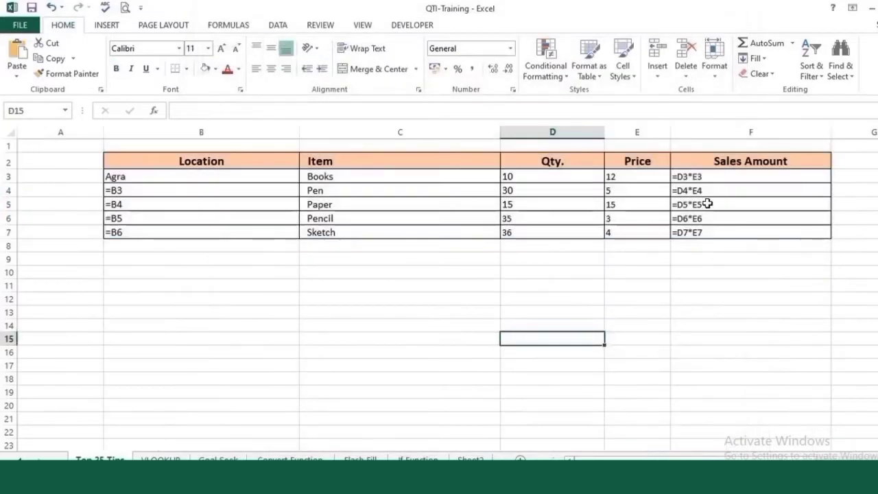
- Examine the Sales Amount formulas in F3:F7 and the cells they reference
{"action": "left_click", "coordinate": [713, 178]}
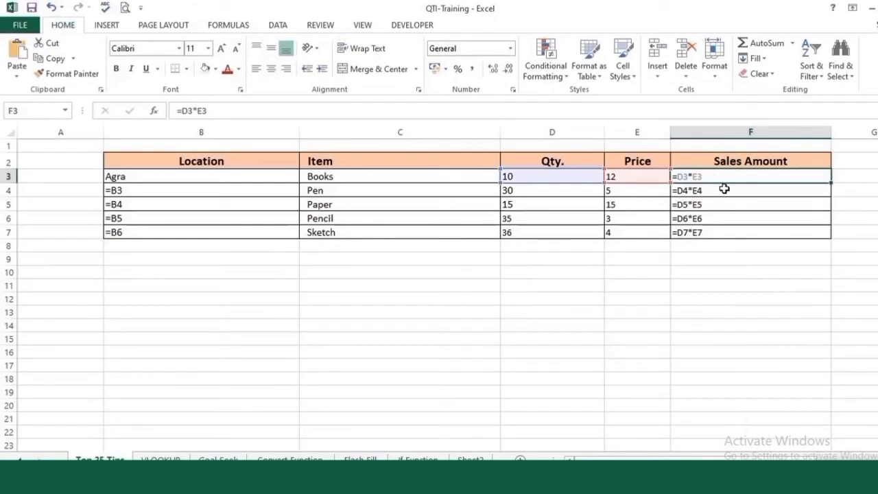
{"action": "left_click", "coordinate": [725, 189]}
{"action": "left_click", "coordinate": [722, 201]}
{"action": "left_click", "coordinate": [725, 215]}
{"action": "left_click", "coordinate": [727, 231]}
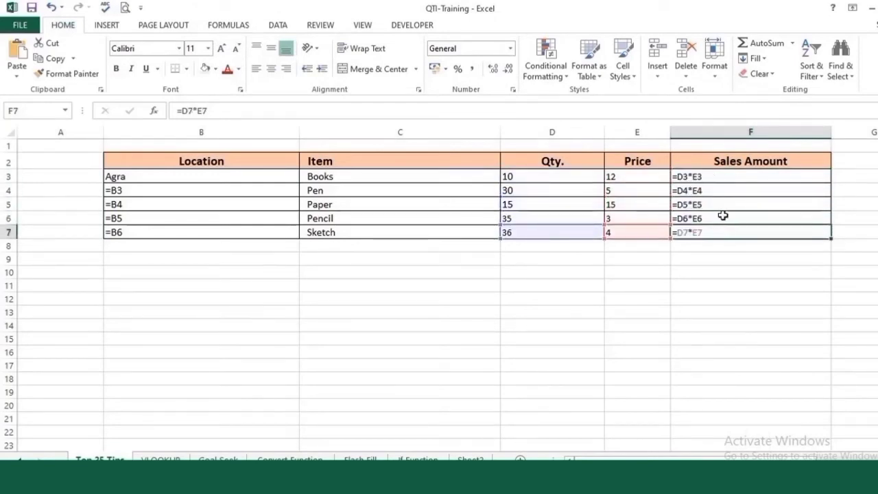
{"action": "left_click", "coordinate": [724, 200]}
{"action": "left_click", "coordinate": [723, 187]}
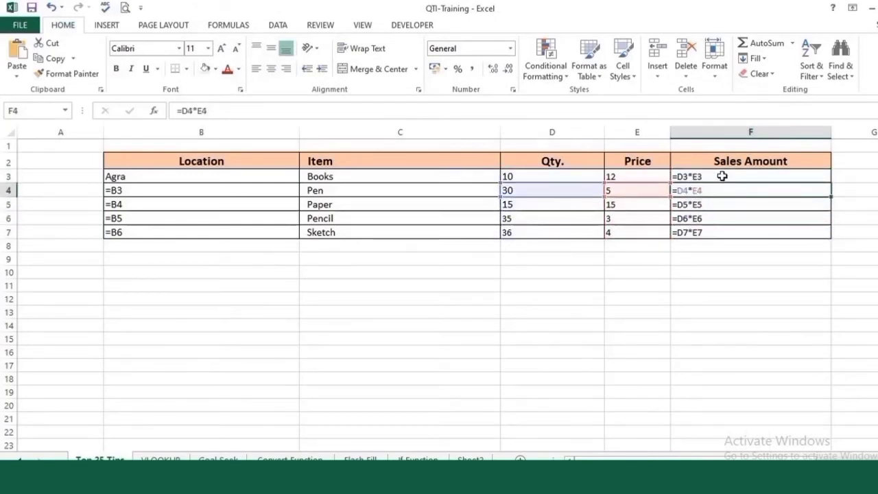
{"action": "left_click", "coordinate": [722, 176]}
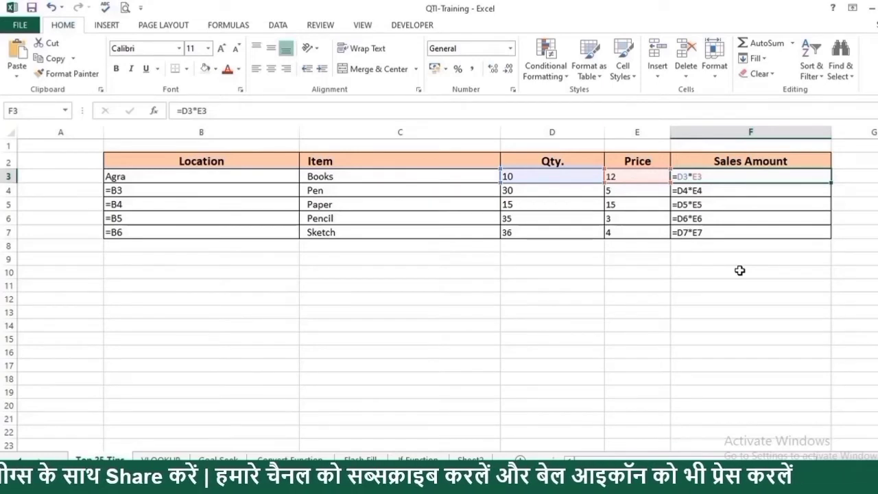
- Return the worksheet to calculated results, toggling the formula display on and off once more
{"action": "key", "text": "ctrl+grave"}
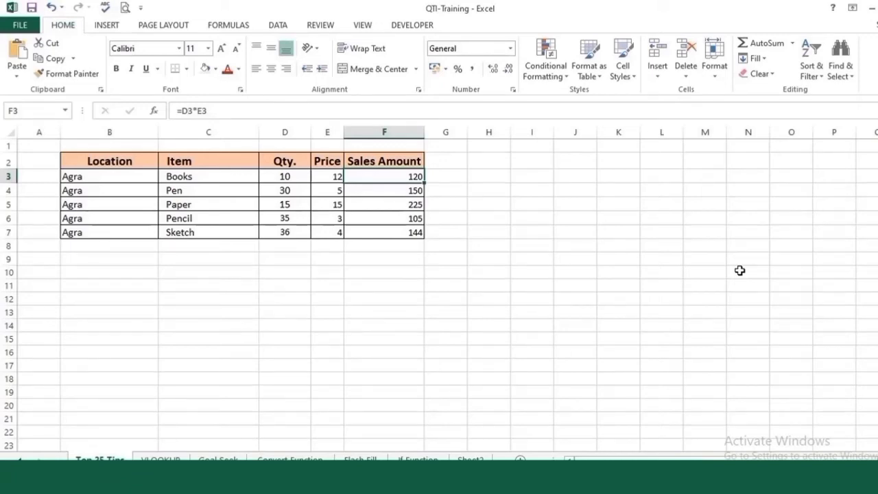
{"action": "key", "text": "ctrl+grave"}
{"action": "key", "text": "ctrl+grave"}
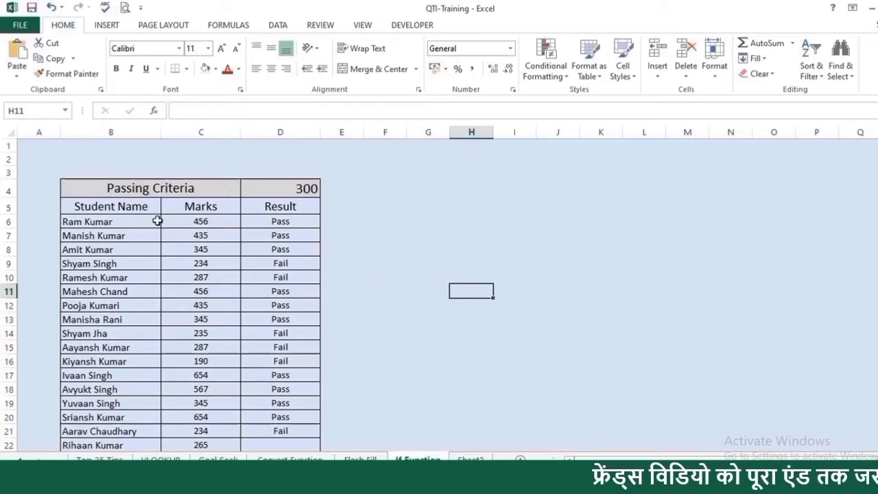
- Start a new conditional formatting rule for the Marks in C6:C23 of the If Function sheet, using the type Format only cells that contain
{"action": "left_click_drag", "start_coordinate": [217, 221], "coordinate": [206, 363]}
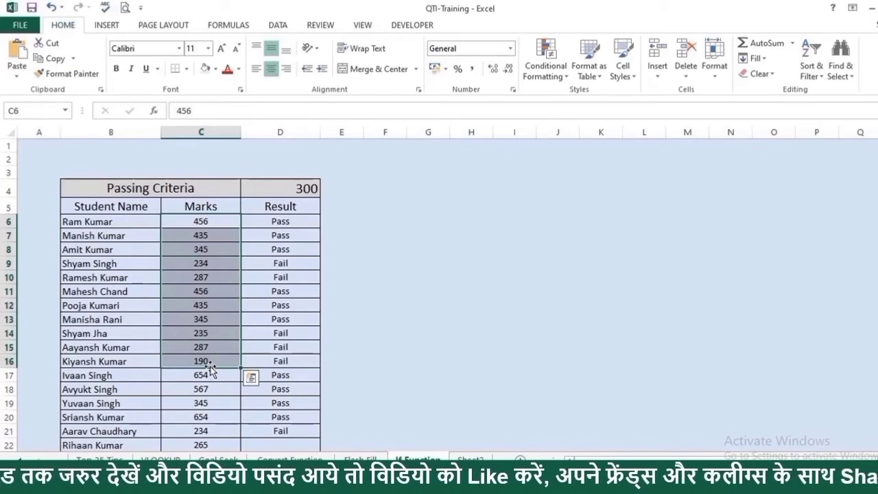
{"action": "scroll", "coordinate": [206, 299], "scroll_direction": "down", "scroll_amount": 3}
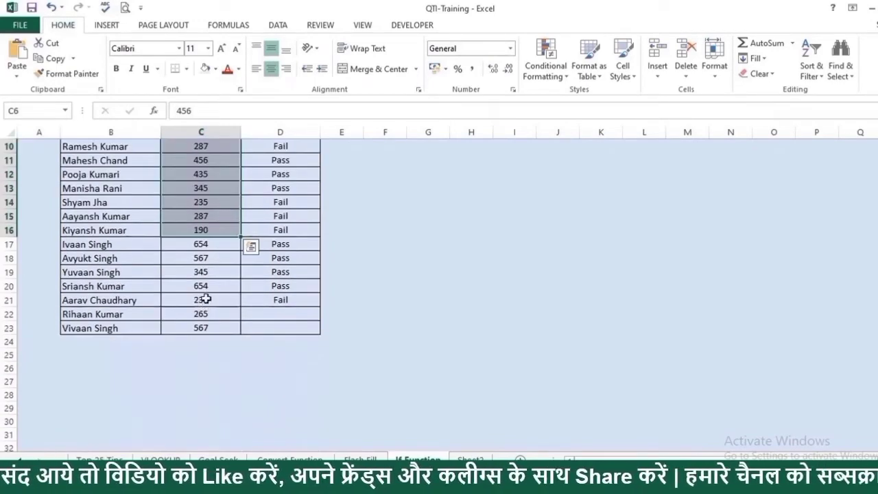
{"action": "scroll", "coordinate": [206, 299], "scroll_direction": "up", "scroll_amount": 2}
{"action": "left_click_drag", "start_coordinate": [199, 183], "coordinate": [205, 272]}
{"action": "scroll", "coordinate": [211, 275], "scroll_direction": "up", "scroll_amount": 2}
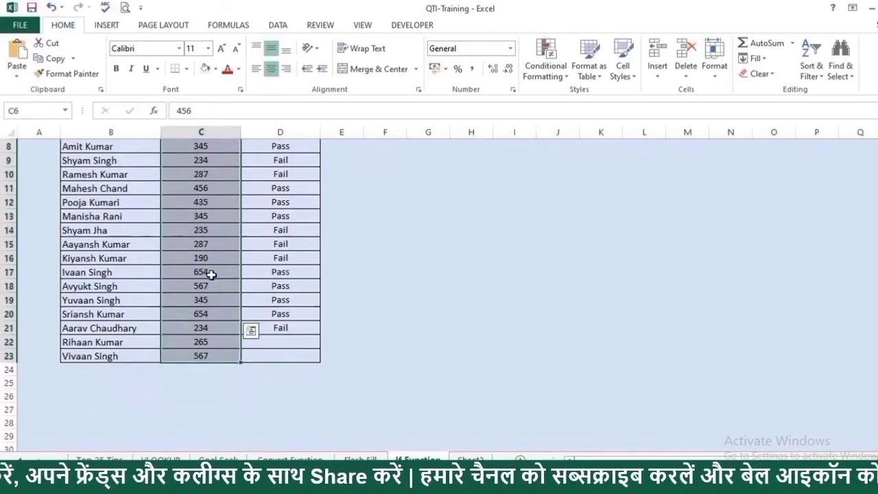
{"action": "scroll", "coordinate": [211, 275], "scroll_direction": "up", "scroll_amount": 3}
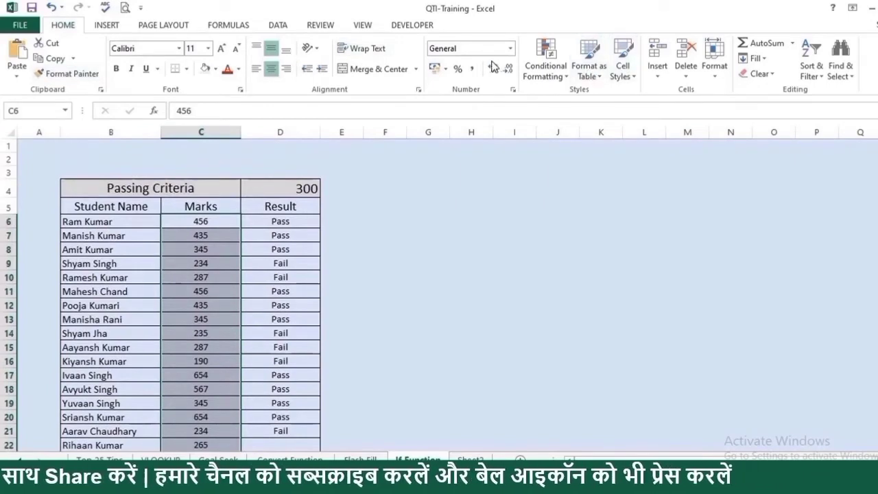
{"action": "left_click", "coordinate": [541, 67]}
{"action": "mouse_move", "coordinate": [570, 109]}
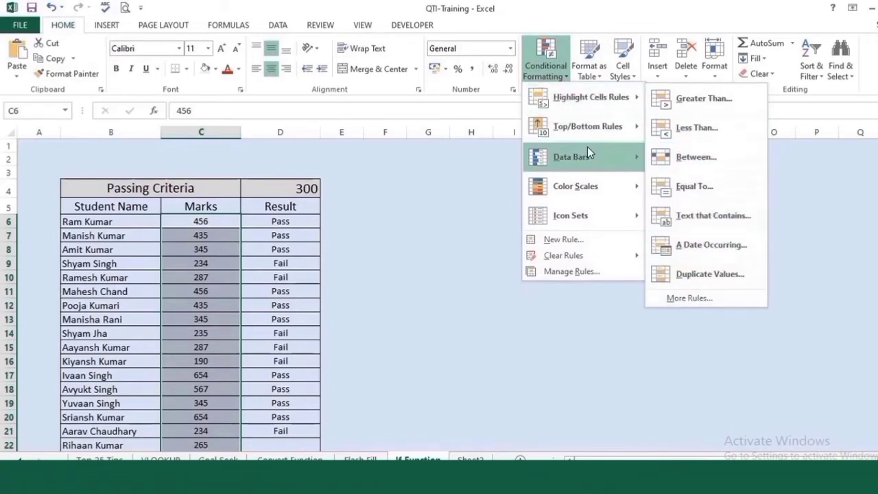
{"action": "left_click", "coordinate": [574, 239]}
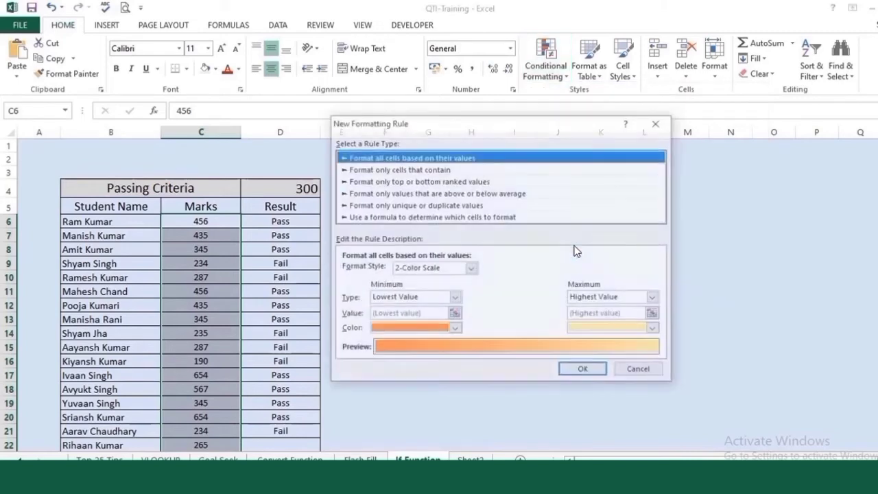
{"action": "left_click_drag", "start_coordinate": [579, 120], "coordinate": [650, 108]}
{"action": "left_click", "coordinate": [486, 153]}
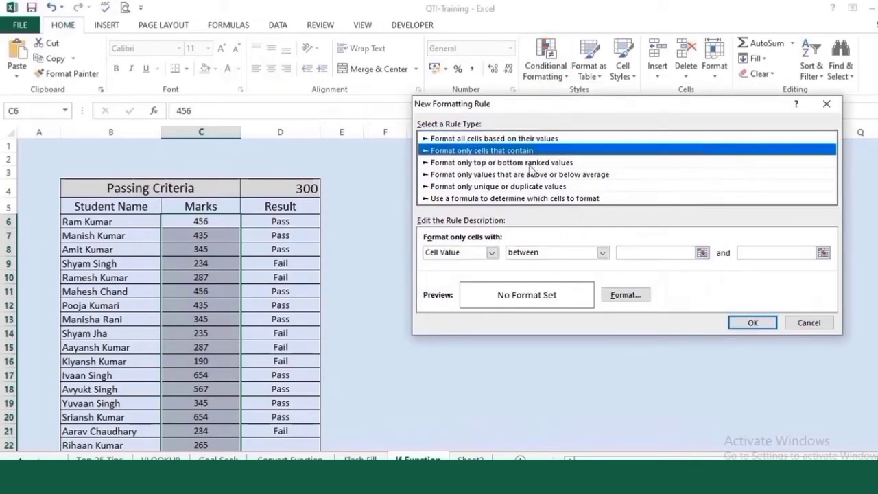
- Set the rule's condition to Cell Value greater than or equal to 300
{"action": "left_click", "coordinate": [537, 254]}
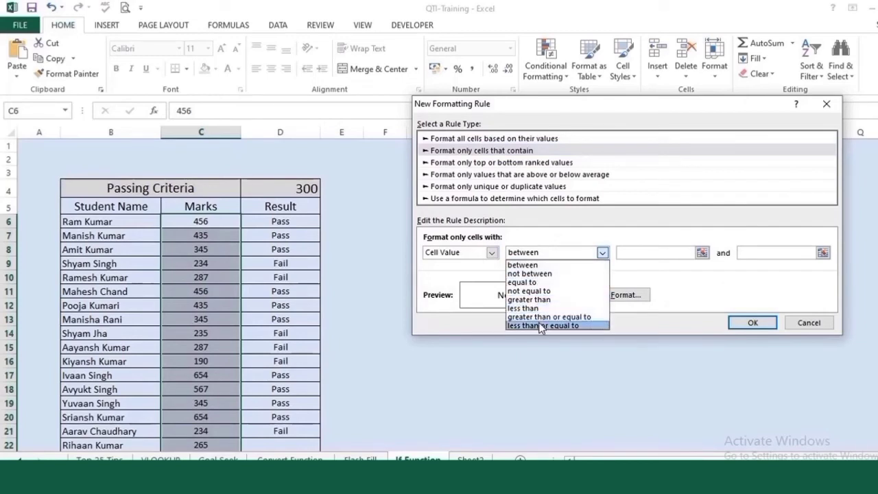
{"action": "left_click", "coordinate": [587, 317]}
{"action": "left_click", "coordinate": [651, 253]}
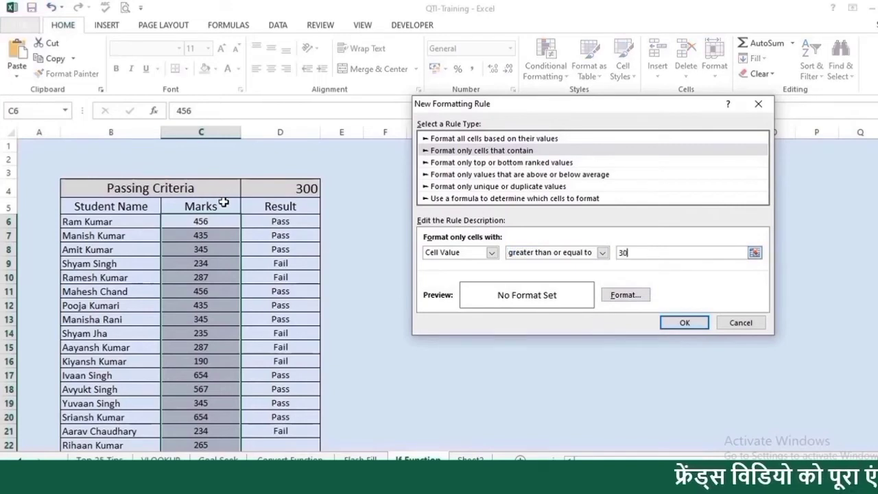
- Give the rule a bold white font and a green fill, and apply it to the selected marks
{"action": "left_click", "coordinate": [636, 297]}
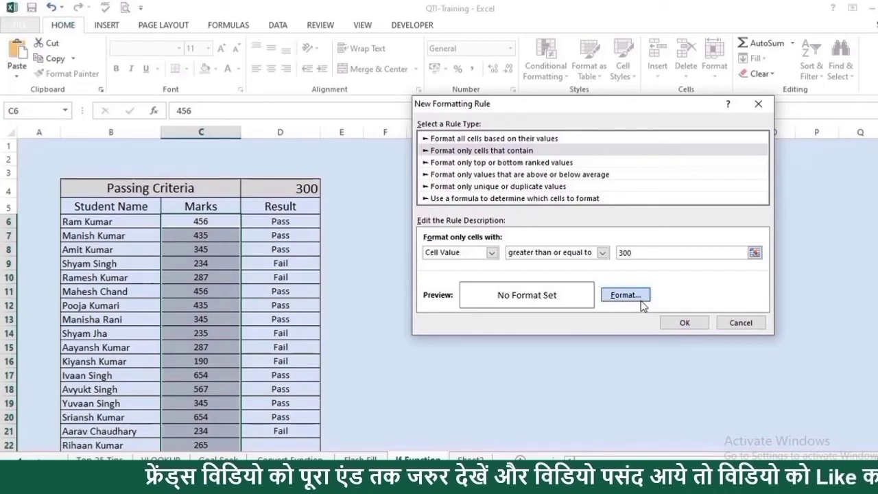
{"action": "left_click", "coordinate": [625, 296]}
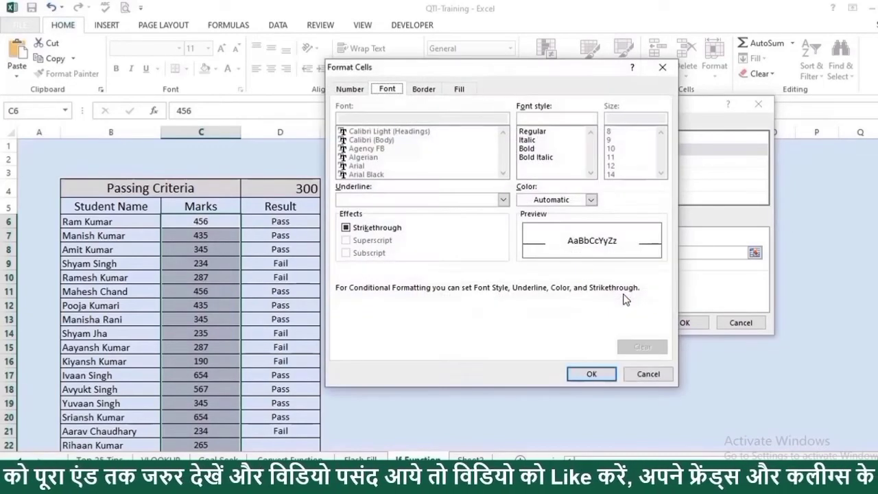
{"action": "left_click_drag", "start_coordinate": [404, 69], "coordinate": [387, 48]}
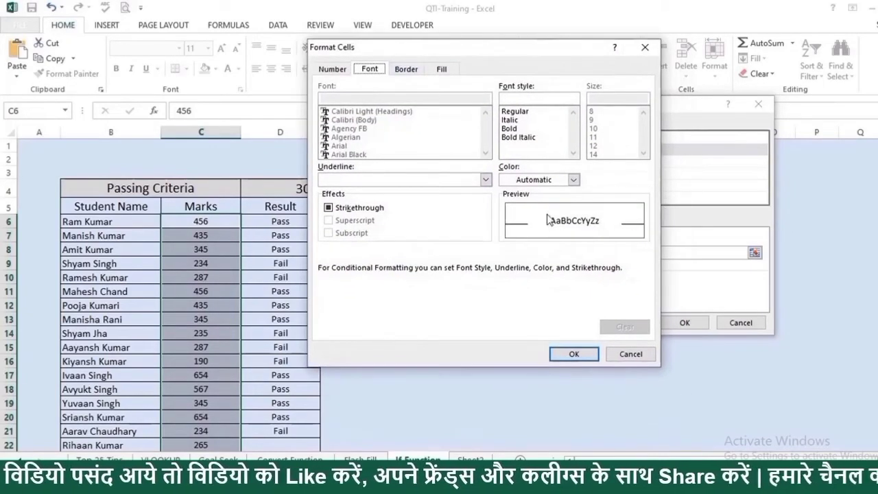
{"action": "left_click", "coordinate": [537, 181]}
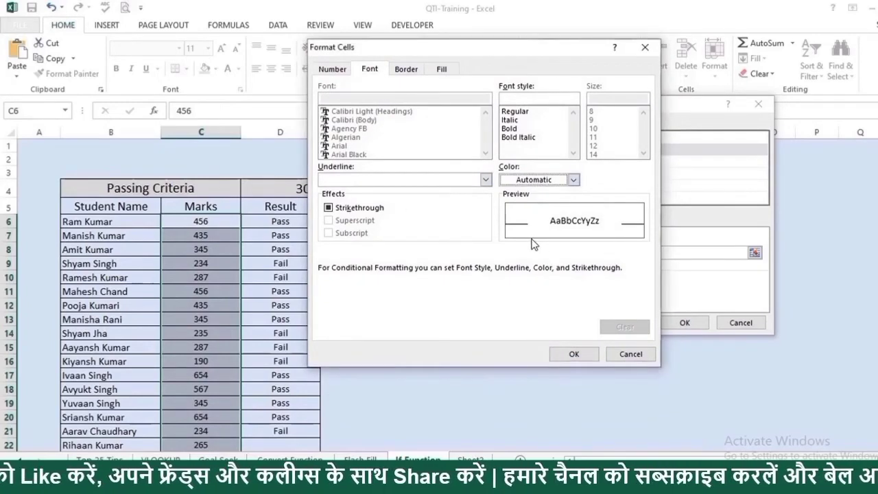
{"action": "left_click", "coordinate": [573, 179]}
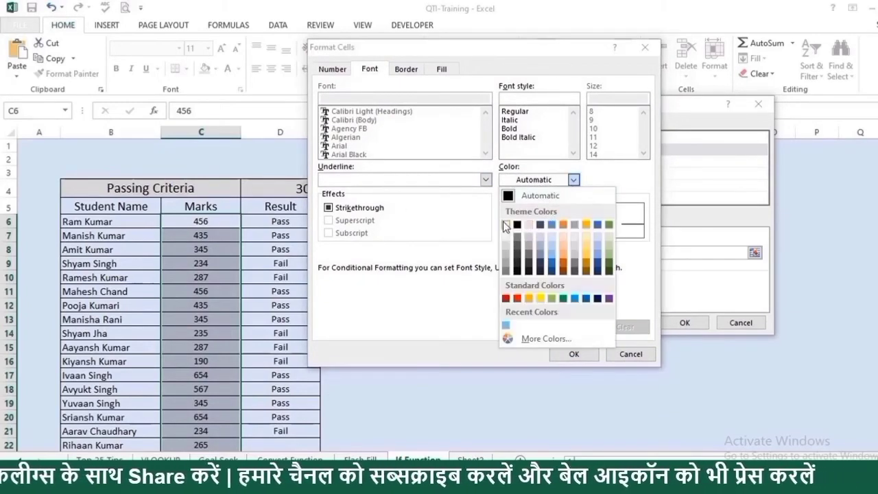
{"action": "left_click", "coordinate": [509, 226]}
{"action": "left_click", "coordinate": [509, 128]}
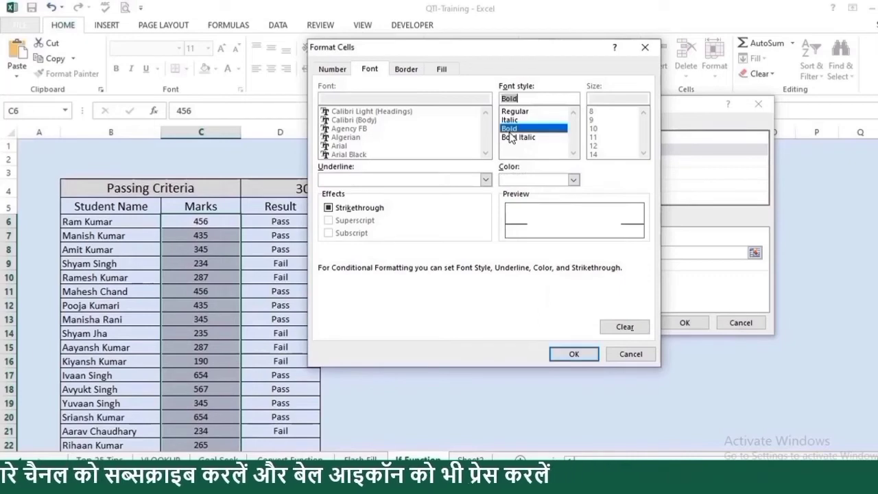
{"action": "left_click", "coordinate": [442, 68]}
{"action": "left_click", "coordinate": [391, 200]}
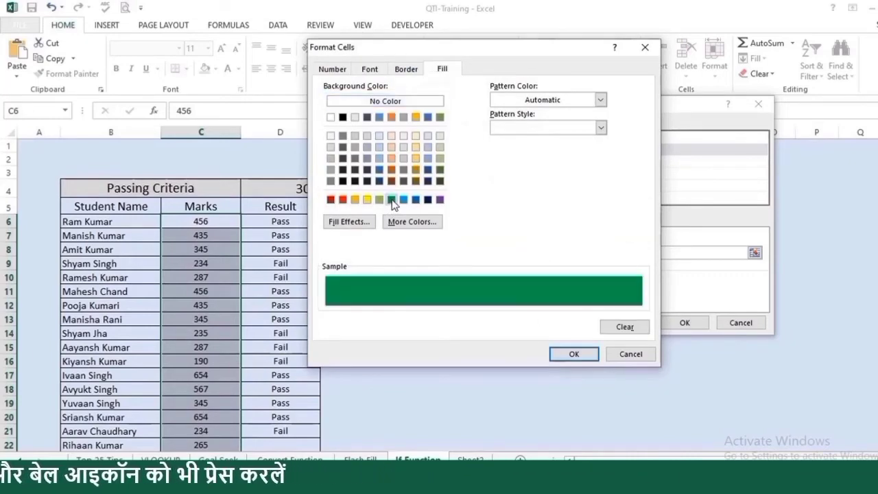
{"action": "left_click", "coordinate": [571, 354]}
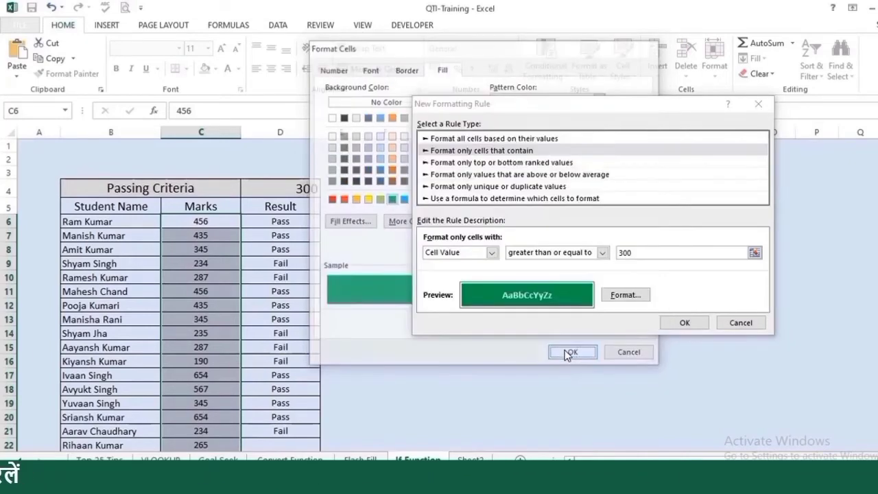
{"action": "left_click", "coordinate": [681, 323]}
{"action": "left_click", "coordinate": [341, 334]}
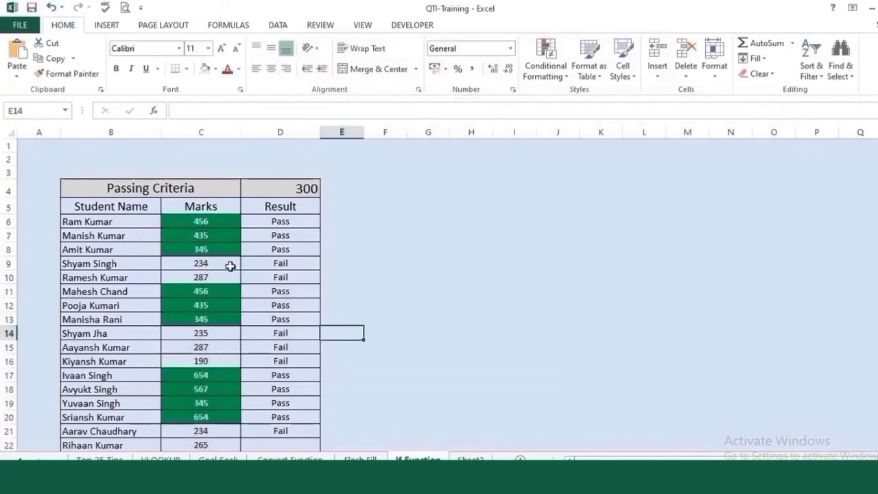
- Change the mark in C9 to 312 to test the conditional formatting rule
{"action": "scroll", "coordinate": [225, 260], "scroll_direction": "down", "scroll_amount": 6}
{"action": "scroll", "coordinate": [226, 262], "scroll_direction": "up", "scroll_amount": 6}
{"action": "left_click", "coordinate": [428, 249]}
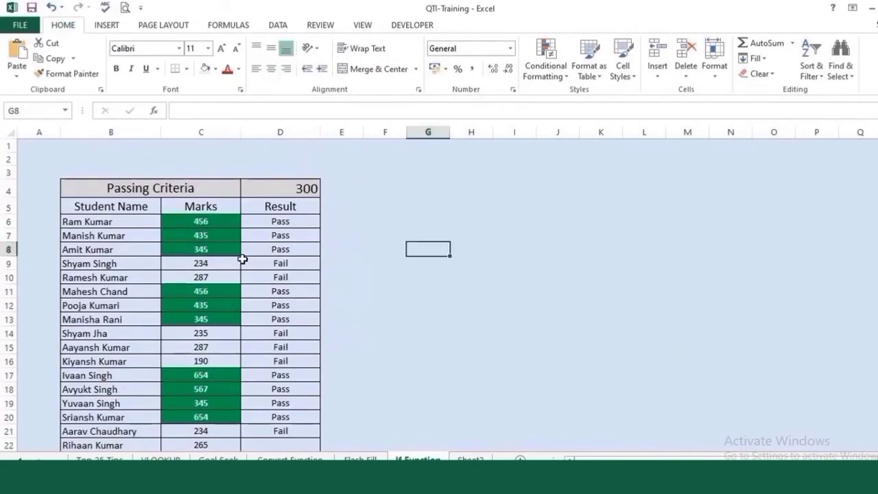
{"action": "scroll", "coordinate": [243, 256], "scroll_direction": "down", "scroll_amount": 7}
{"action": "scroll", "coordinate": [238, 257], "scroll_direction": "up", "scroll_amount": 7}
{"action": "scroll", "coordinate": [230, 249], "scroll_direction": "down", "scroll_amount": 4}
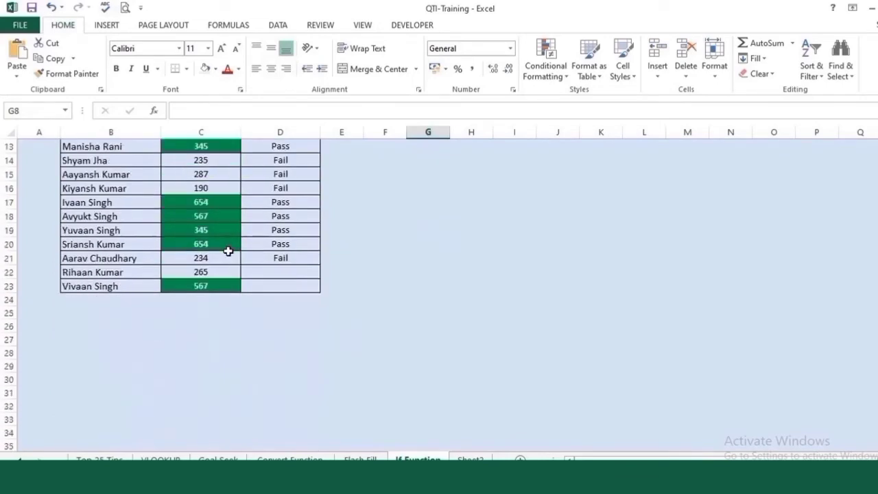
{"action": "scroll", "coordinate": [206, 251], "scroll_direction": "up", "scroll_amount": 4}
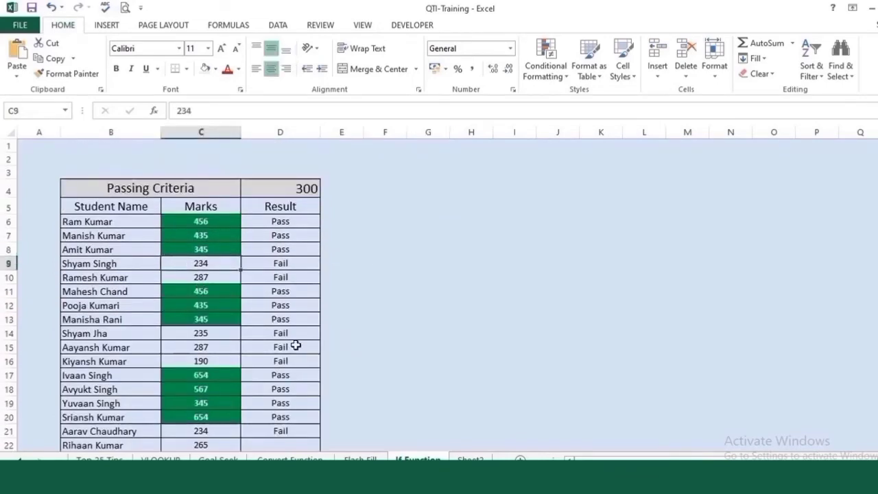
{"action": "type", "text": "312"}
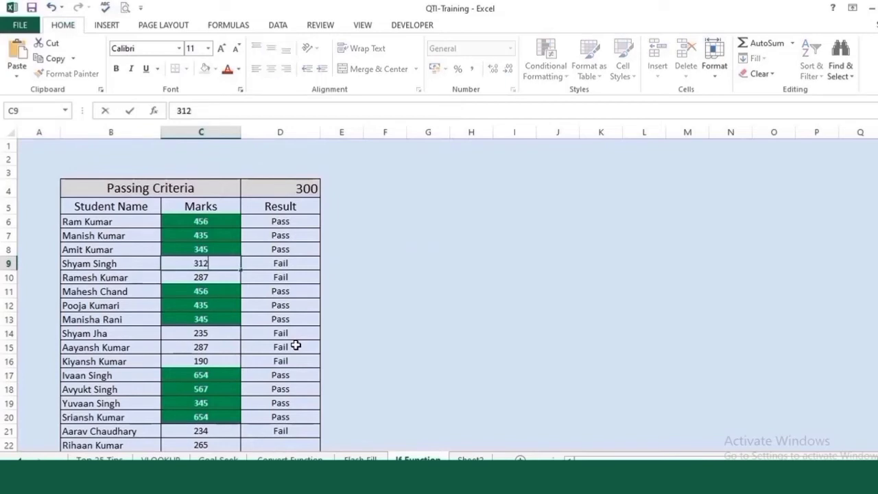
{"action": "key", "text": "Return"}
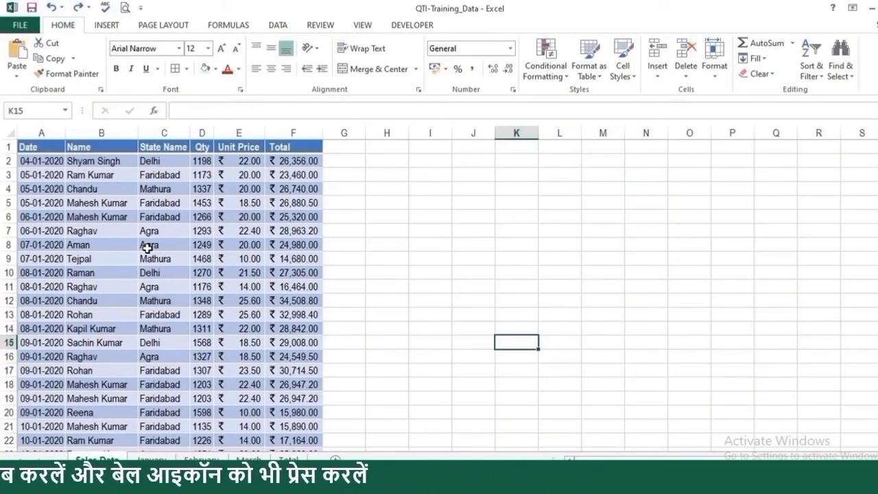
- Look through the sales records in the QTI-Training_Data workbook, watching the headers and leading columns while moving down and across
{"action": "scroll", "coordinate": [147, 249], "scroll_direction": "down", "scroll_amount": 6}
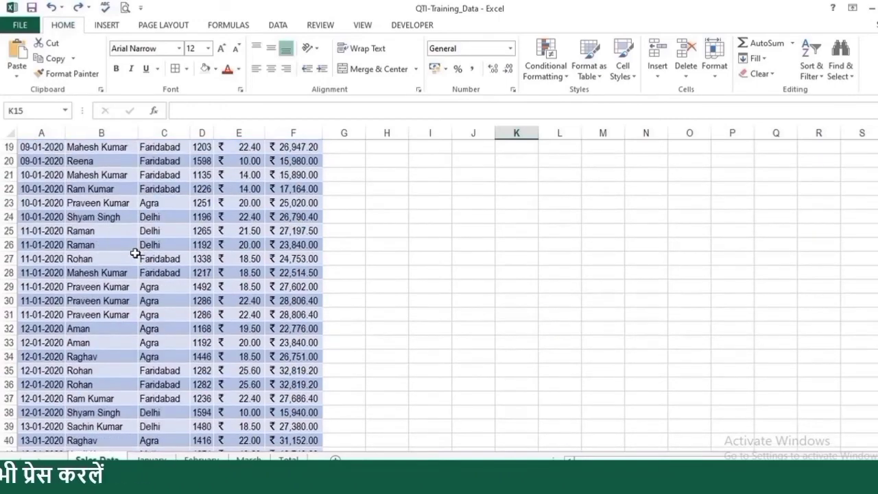
{"action": "scroll", "coordinate": [199, 182], "scroll_direction": "up", "scroll_amount": 6}
{"action": "scroll", "coordinate": [198, 180], "scroll_direction": "down", "scroll_amount": 10}
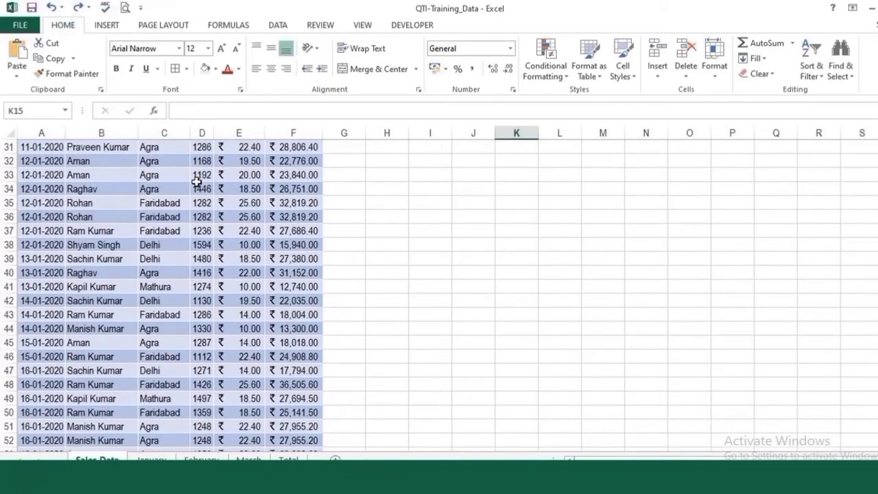
{"action": "scroll", "coordinate": [198, 172], "scroll_direction": "up", "scroll_amount": 6}
{"action": "scroll", "coordinate": [198, 173], "scroll_direction": "down", "scroll_amount": 6}
{"action": "left_click", "coordinate": [166, 255]}
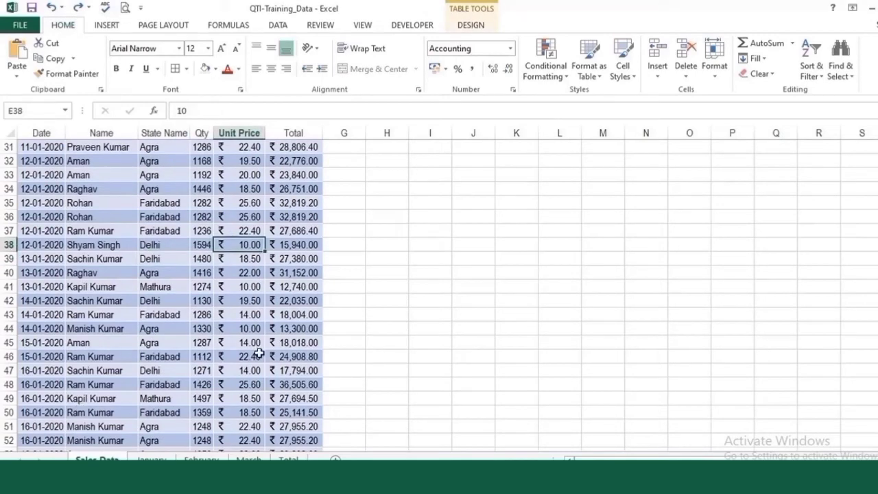
{"action": "left_click", "coordinate": [387, 342]}
{"action": "scroll", "coordinate": [199, 288], "scroll_direction": "down", "scroll_amount": 10}
{"action": "scroll", "coordinate": [199, 288], "scroll_direction": "up", "scroll_amount": 20}
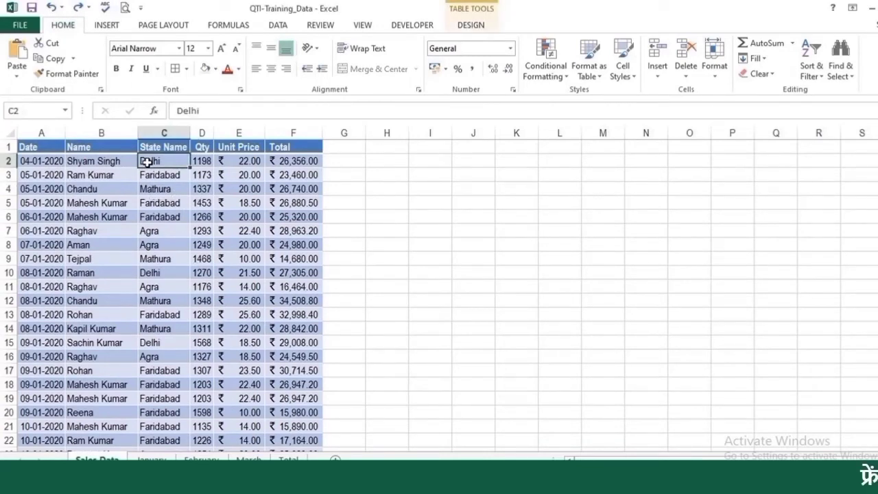
{"action": "scroll", "coordinate": [147, 156], "scroll_direction": "down", "scroll_amount": 6}
{"action": "scroll", "coordinate": [146, 157], "scroll_direction": "up", "scroll_amount": 6}
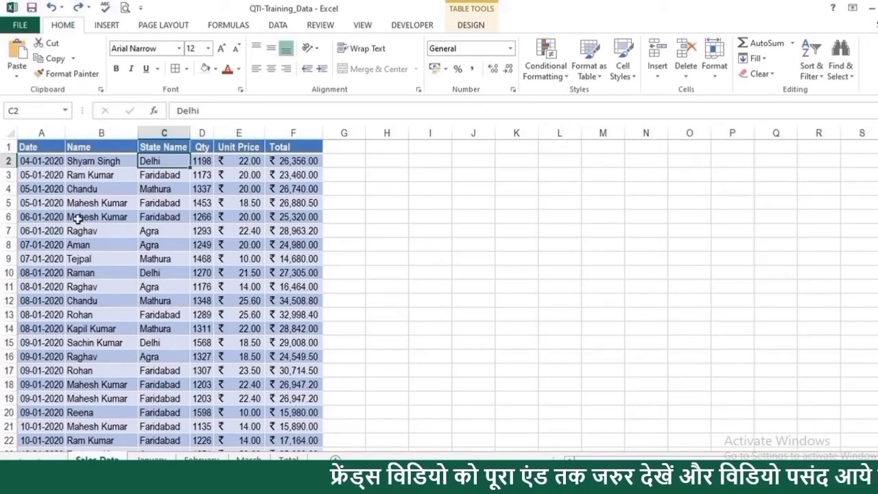
{"action": "left_click_drag", "start_coordinate": [344, 188], "coordinate": [490, 190]}
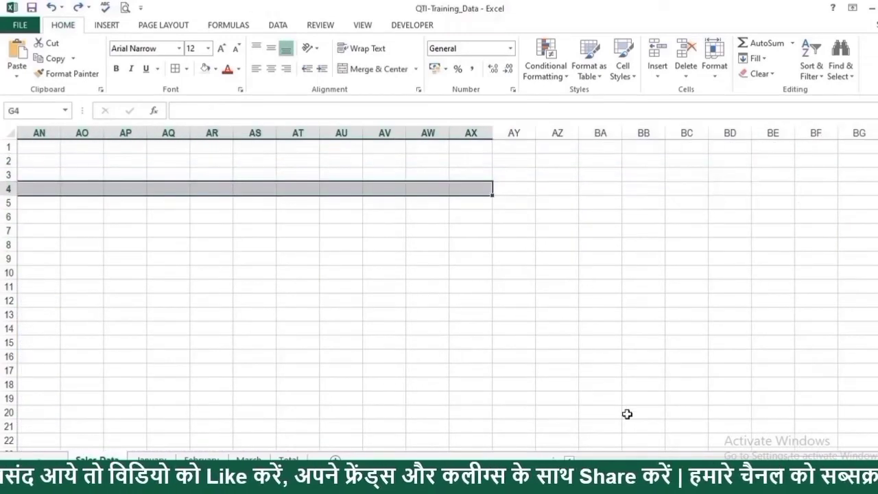
{"action": "left_click_drag", "start_coordinate": [705, 460], "coordinate": [505, 455]}
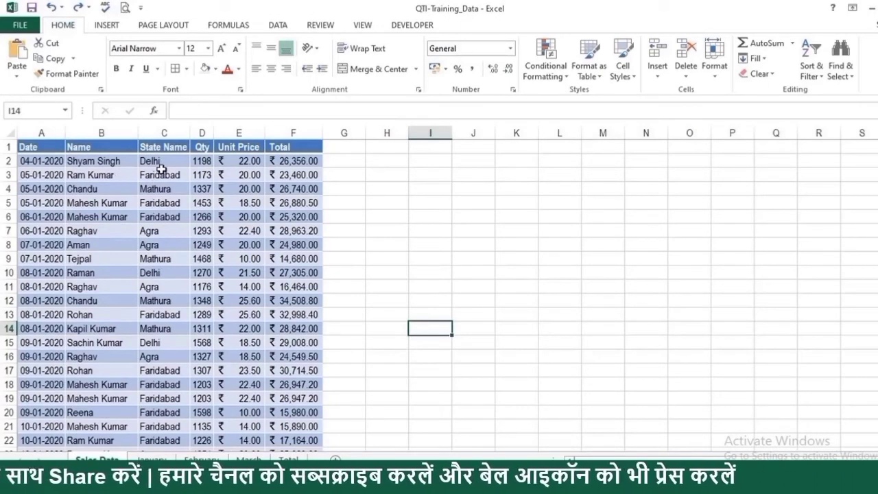
- Freeze the panes at C2 so the header row and the Date and Name columns stay in view
{"action": "left_click", "coordinate": [163, 160]}
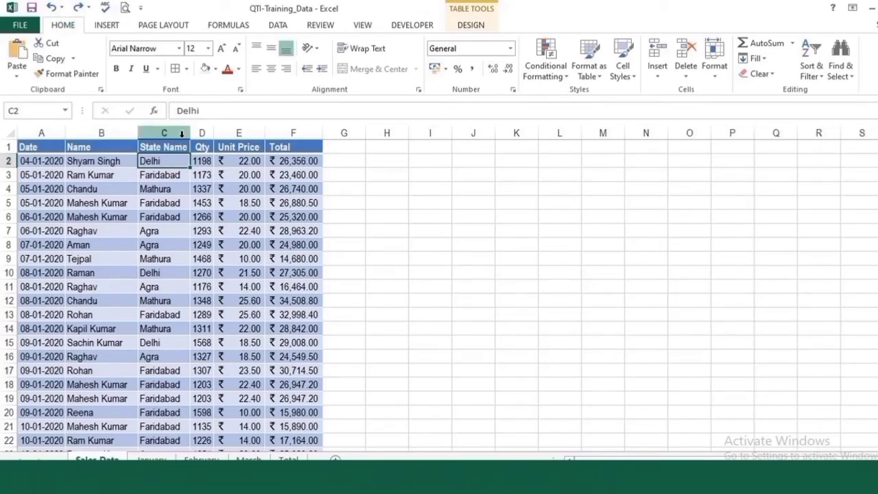
{"action": "left_click", "coordinate": [363, 26]}
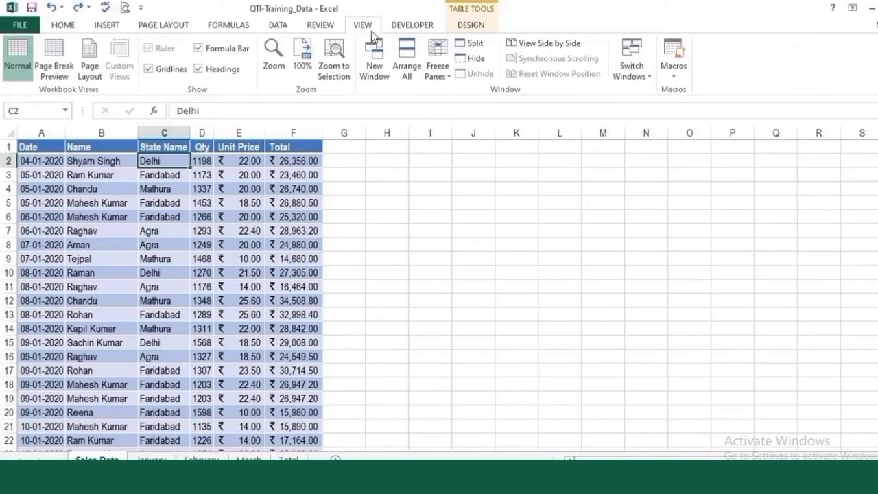
{"action": "left_click", "coordinate": [437, 67]}
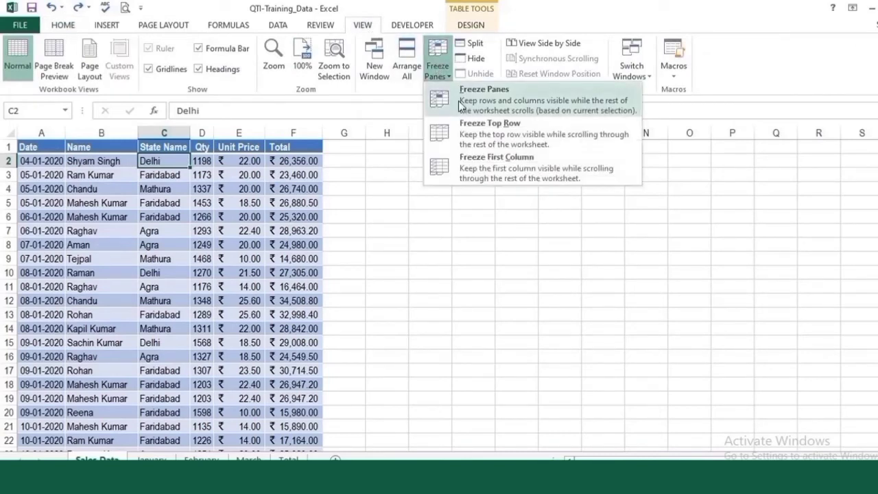
{"action": "left_click", "coordinate": [526, 94]}
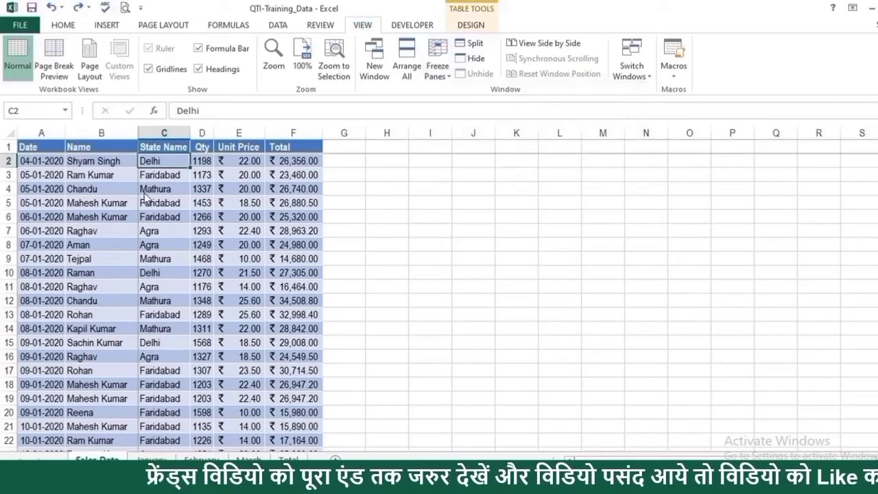
- Examine the frozen header row and first two columns while moving down the records and across to column AQ and back
{"action": "scroll", "coordinate": [152, 189], "scroll_direction": "down", "scroll_amount": 8}
{"action": "scroll", "coordinate": [155, 190], "scroll_direction": "down", "scroll_amount": 7}
{"action": "scroll", "coordinate": [158, 182], "scroll_direction": "up", "scroll_amount": 14}
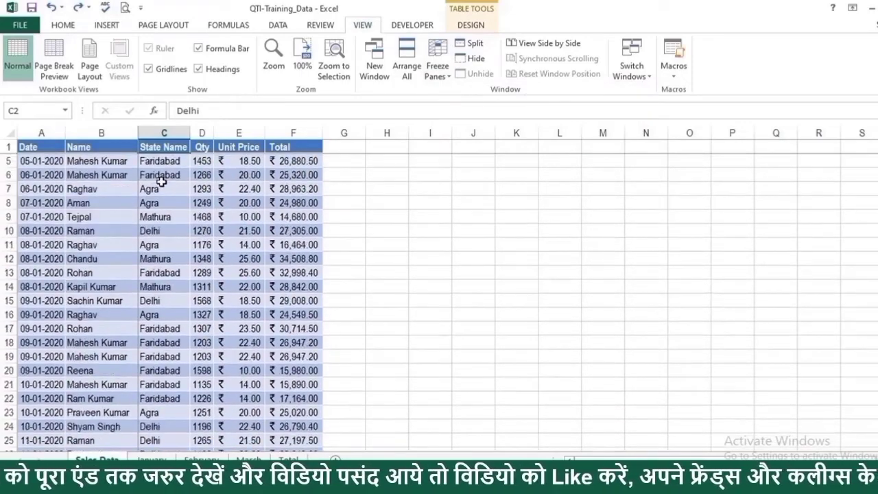
{"action": "scroll", "coordinate": [158, 175], "scroll_direction": "down", "scroll_amount": 7}
{"action": "scroll", "coordinate": [165, 176], "scroll_direction": "up", "scroll_amount": 6}
{"action": "scroll", "coordinate": [168, 177], "scroll_direction": "up", "scroll_amount": 2}
{"action": "key", "text": "Right"}
{"action": "key", "text": "Right"}
{"action": "key", "text": "Right"}
{"action": "key", "text": "Right"}
{"action": "key", "text": "Right"}
{"action": "key", "text": "Right"}
{"action": "key", "text": "Right"}
{"action": "key", "text": "Right"}
{"action": "key", "text": "Right"}
{"action": "key", "text": "Right"}
{"action": "key", "text": "Right"}
{"action": "key", "text": "Right"}
{"action": "key", "text": "Right"}
{"action": "key", "text": "Right"}
{"action": "key", "text": "Right"}
{"action": "key", "text": "Right"}
{"action": "key", "text": "Right"}
{"action": "key", "text": "Right"}
{"action": "key", "text": "Right"}
{"action": "key", "text": "Right"}
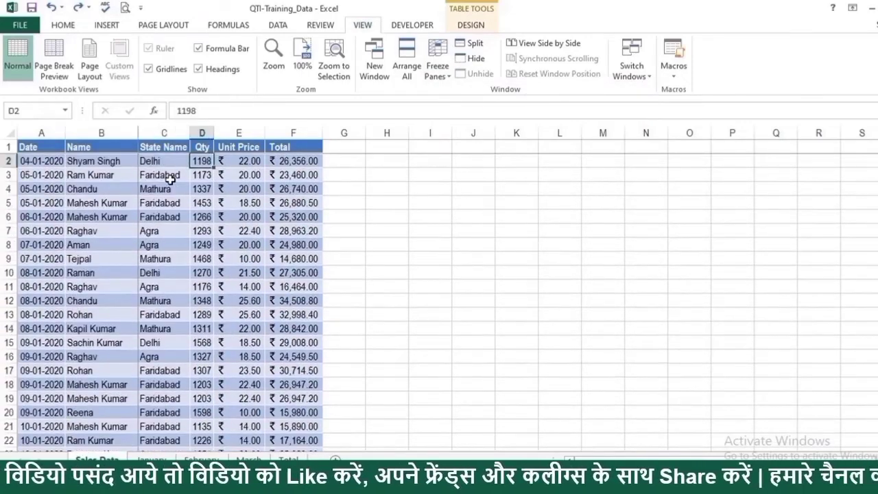
{"action": "key", "text": "Right"}
{"action": "key", "text": "Right"}
{"action": "key", "text": "Right"}
{"action": "key", "text": "Right"}
{"action": "key", "text": "Right"}
{"action": "key", "text": "Right"}
{"action": "key", "text": "Right"}
{"action": "key", "text": "Right"}
{"action": "key", "text": "Right"}
{"action": "key", "text": "Right"}
{"action": "key", "text": "Right"}
{"action": "key", "text": "Right"}
{"action": "key", "text": "Right"}
{"action": "key", "text": "Right"}
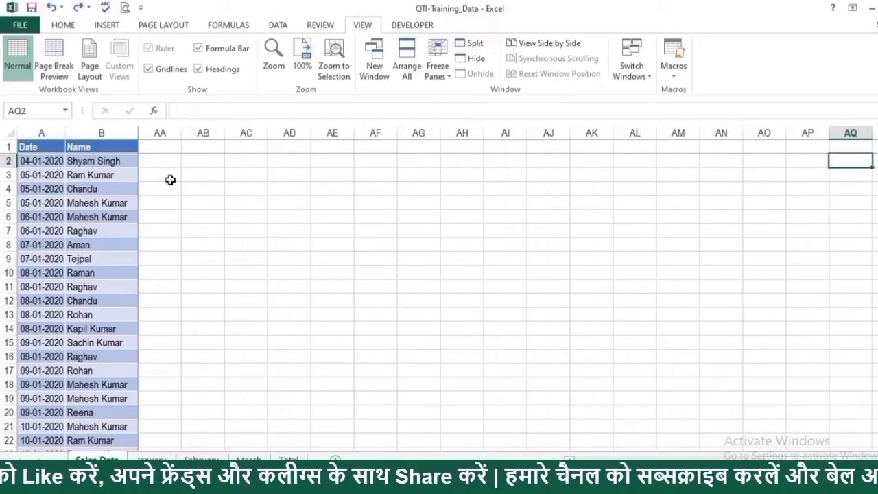
{"action": "key", "text": "Left"}
{"action": "key", "text": "Left"}
{"action": "key", "text": "Left"}
{"action": "key", "text": "Left"}
{"action": "key", "text": "Left"}
{"action": "key", "text": "Left"}
{"action": "key", "text": "Left"}
{"action": "key", "text": "Left"}
{"action": "key", "text": "Left"}
{"action": "key", "text": "Left"}
{"action": "key", "text": "Left"}
{"action": "key", "text": "Left"}
{"action": "key", "text": "Left"}
{"action": "key", "text": "Left"}
{"action": "key", "text": "Left"}
{"action": "key", "text": "Left"}
{"action": "key", "text": "Left"}
{"action": "key", "text": "Left"}
{"action": "key", "text": "Left"}
{"action": "key", "text": "Left"}
{"action": "key", "text": "Left"}
{"action": "key", "text": "Left"}
{"action": "key", "text": "Left"}
{"action": "key", "text": "Left"}
{"action": "key", "text": "Left"}
{"action": "key", "text": "Left"}
{"action": "key", "text": "Left"}
{"action": "key", "text": "Left"}
{"action": "key", "text": "Left"}
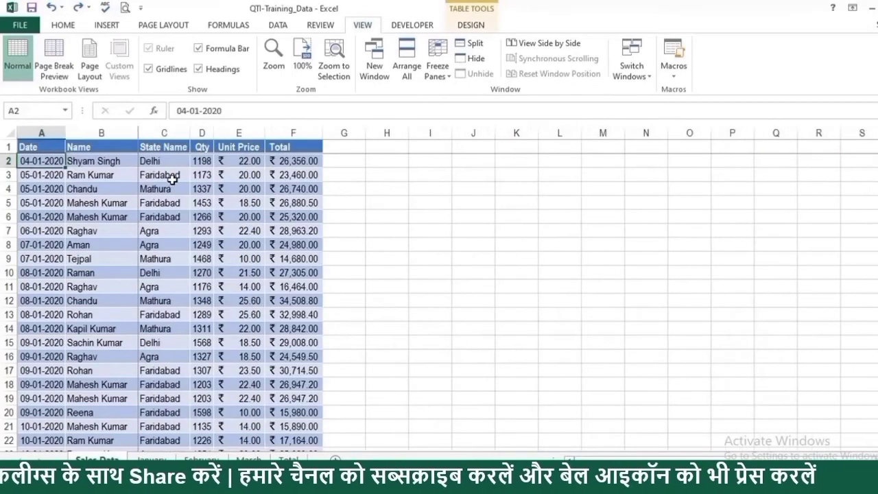
- Return to C2 and unfreeze the header row and first two columns
{"action": "key", "text": "Right"}
{"action": "key", "text": "Right"}
{"action": "left_click", "coordinate": [437, 63]}
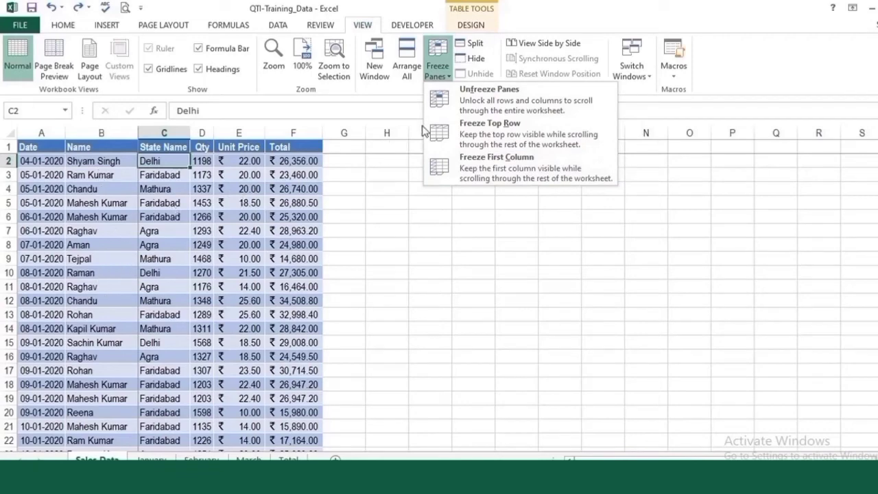
{"action": "left_click", "coordinate": [508, 103]}
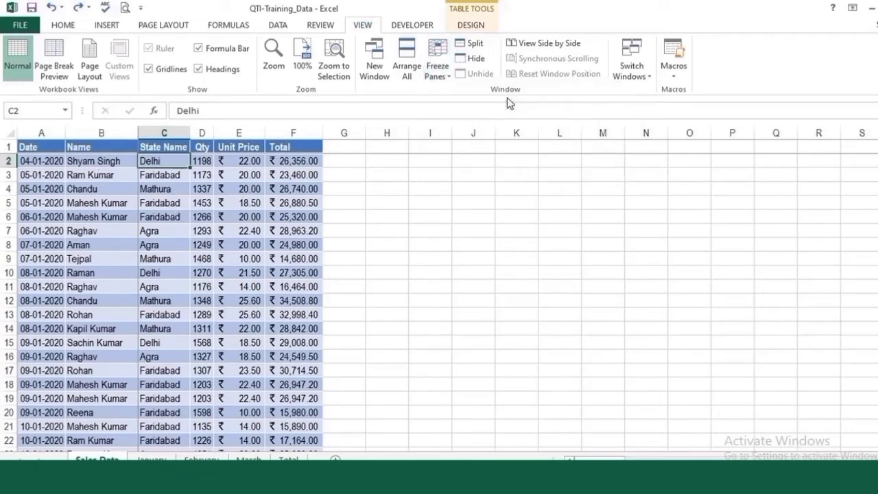
- Freeze only the top row of the Sales Data sheet and check the header while moving through the records
{"action": "left_click", "coordinate": [294, 189]}
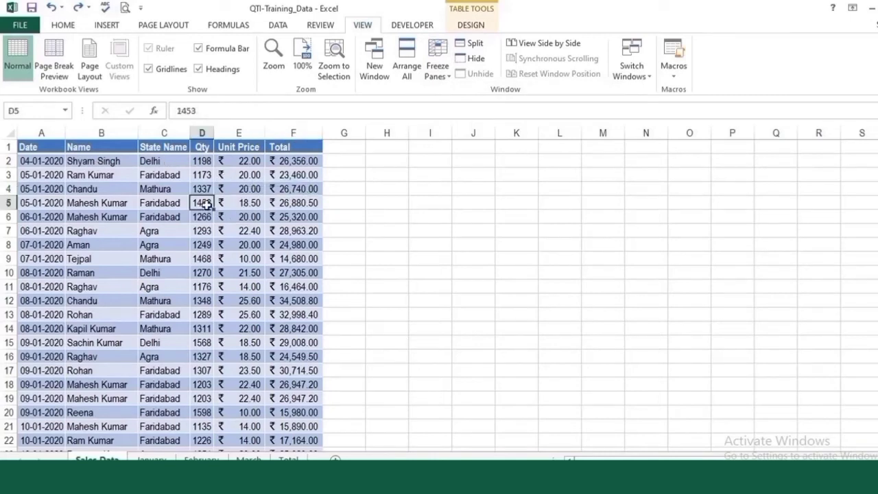
{"action": "left_click", "coordinate": [446, 77]}
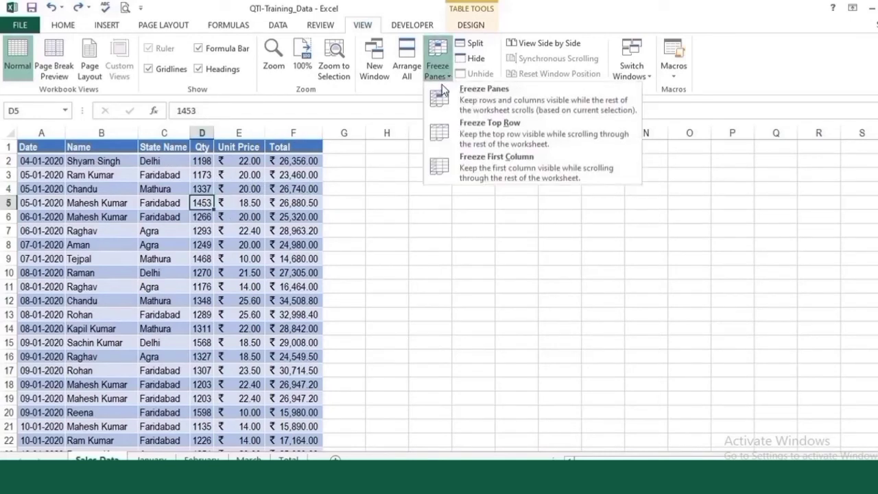
{"action": "left_click", "coordinate": [471, 130]}
{"action": "scroll", "coordinate": [110, 198], "scroll_direction": "down", "scroll_amount": 7}
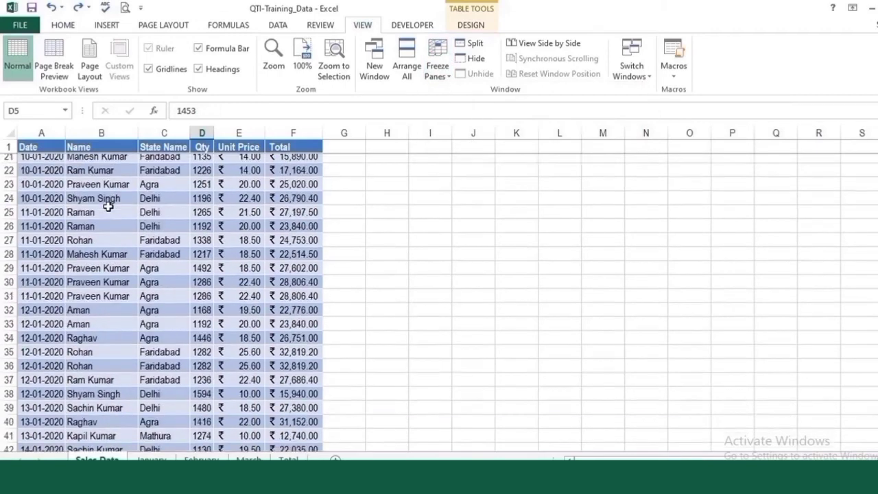
{"action": "scroll", "coordinate": [113, 199], "scroll_direction": "up", "scroll_amount": 7}
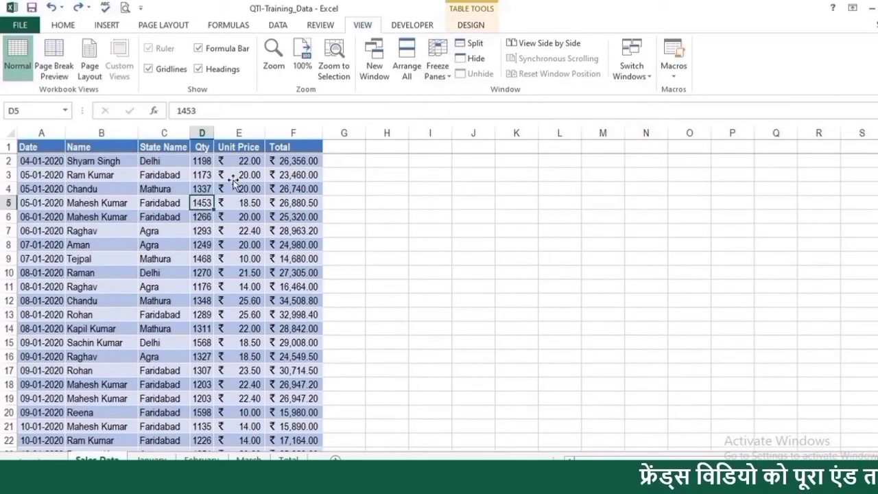
- Unfreeze the top row and review the available freeze options without applying one
{"action": "left_click", "coordinate": [431, 71]}
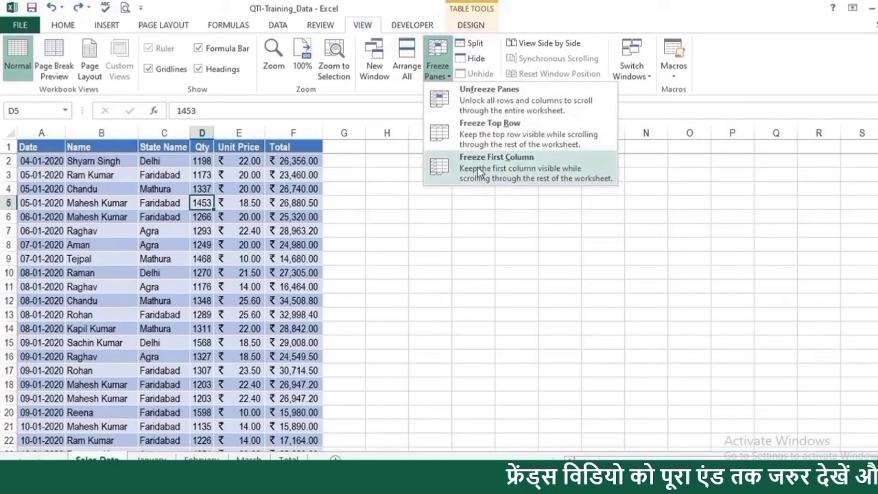
{"action": "left_click", "coordinate": [473, 92]}
{"action": "left_click", "coordinate": [432, 70]}
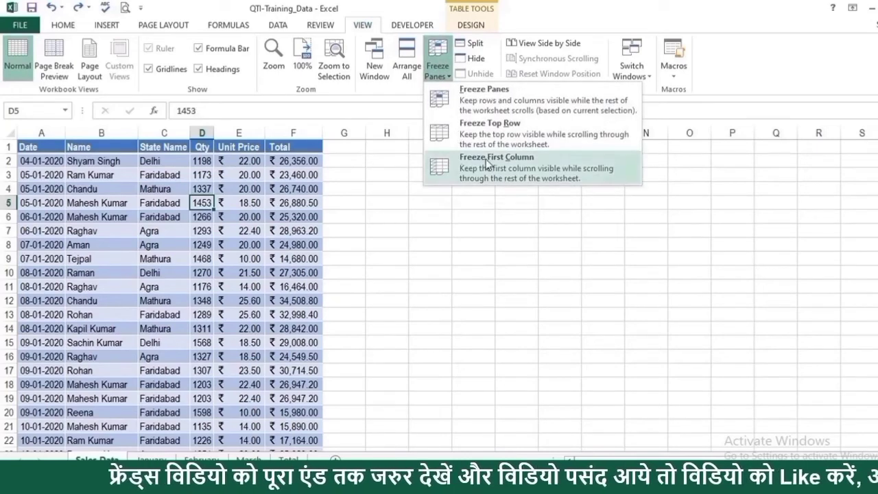
{"action": "left_click", "coordinate": [268, 195]}
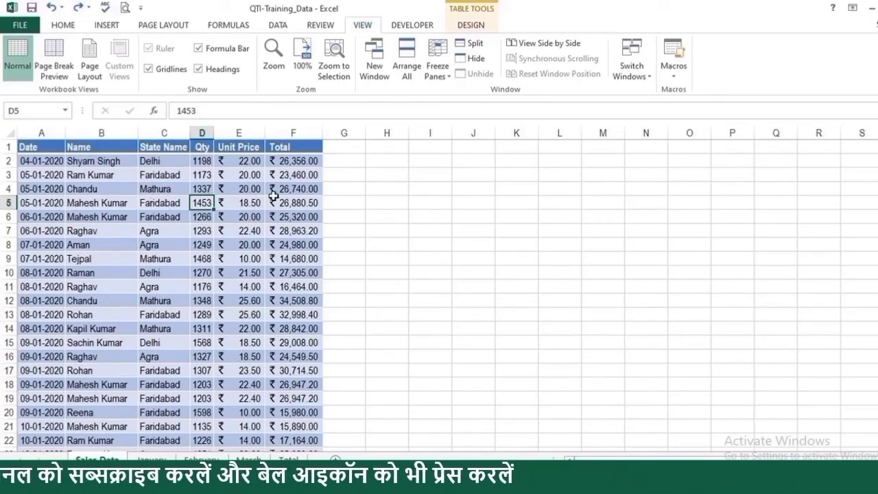
- Freeze the panes at D5, holding rows 1 to 4 and columns A to C, and check them against the records
{"action": "left_click", "coordinate": [430, 72]}
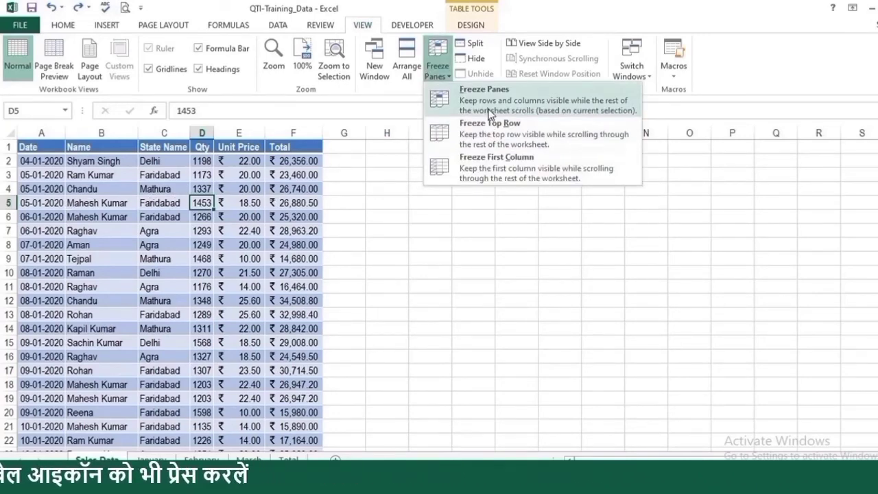
{"action": "left_click", "coordinate": [489, 113]}
{"action": "scroll", "coordinate": [254, 260], "scroll_direction": "down", "scroll_amount": 11}
{"action": "scroll", "coordinate": [254, 261], "scroll_direction": "up", "scroll_amount": 11}
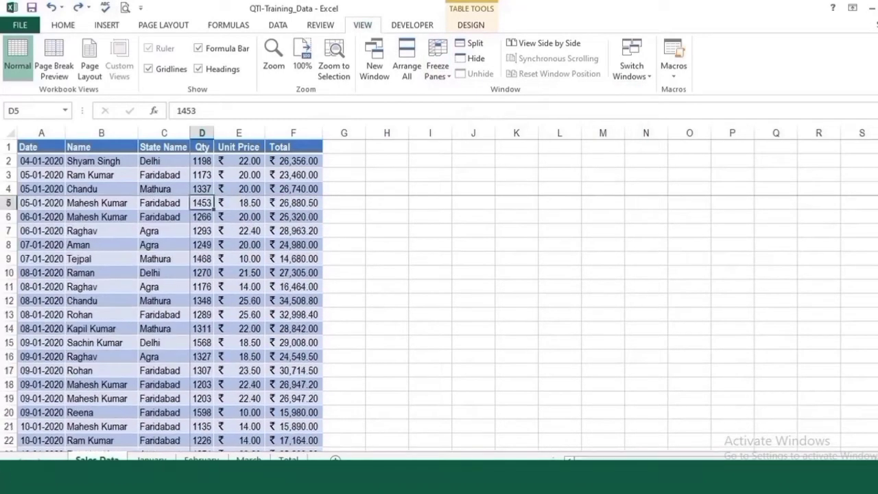
- Unfreeze the panes set at D5 on the Sales Data sheet
{"action": "left_click", "coordinate": [436, 65]}
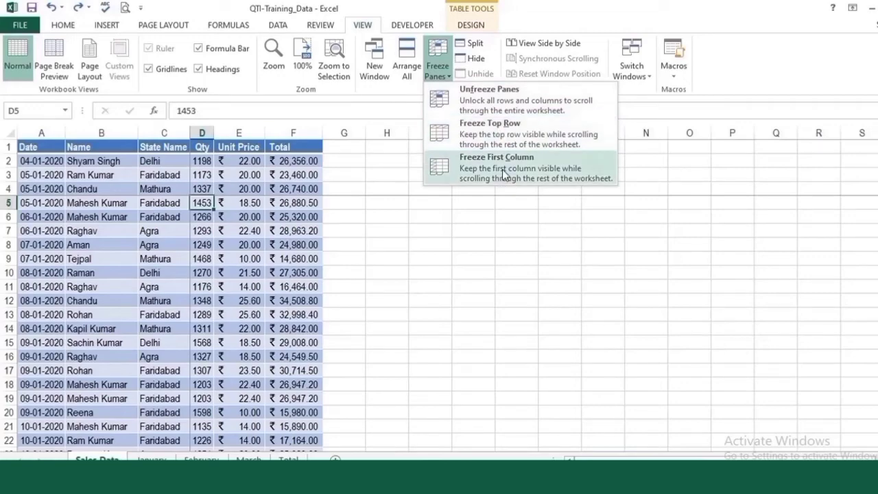
{"action": "left_click", "coordinate": [484, 93]}
{"action": "left_click", "coordinate": [472, 300]}
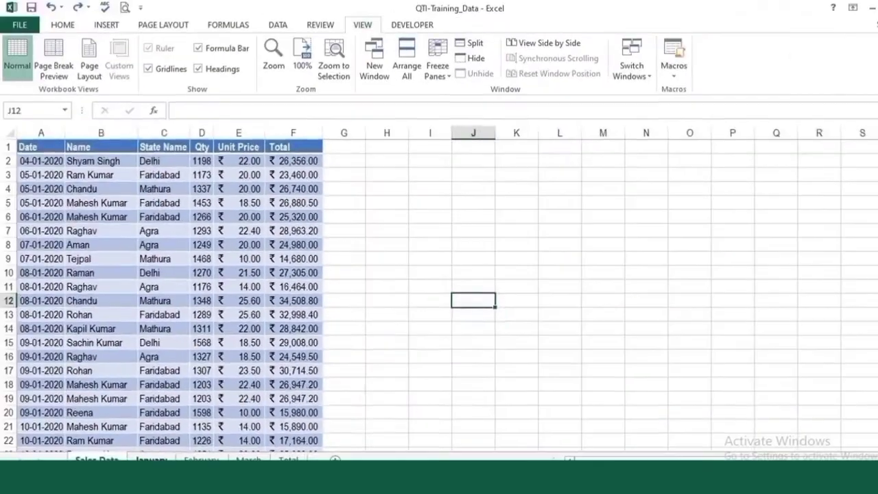
- Look through the sales tables on the January, February, March and Total sheets
{"action": "left_click", "coordinate": [165, 459]}
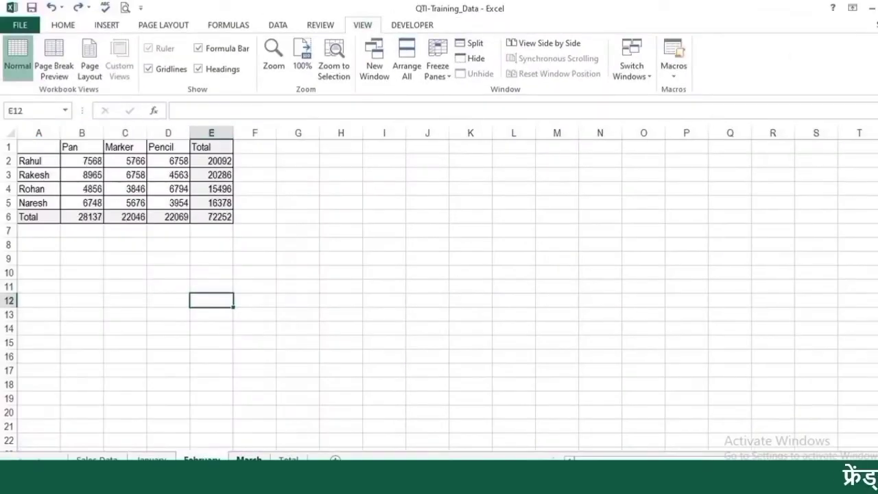
{"action": "key", "text": "ctrl+Page_Down"}
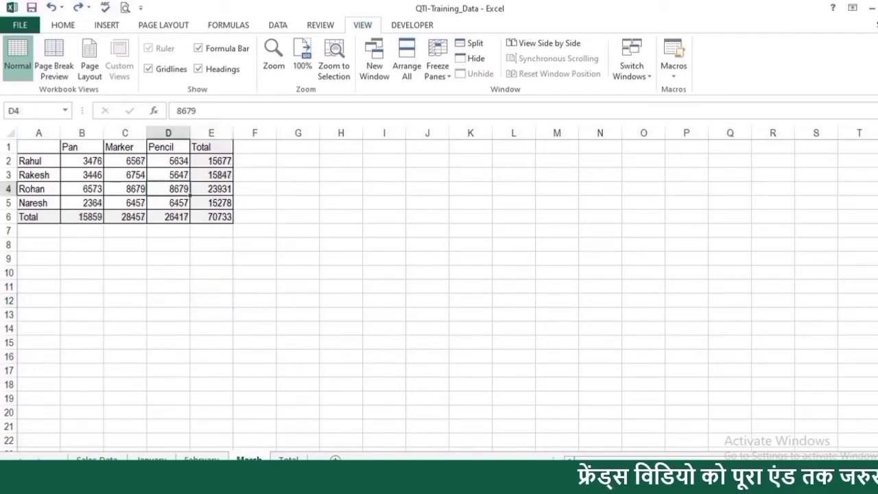
{"action": "key", "text": "ctrl+Page_Down"}
{"action": "left_click", "coordinate": [185, 280]}
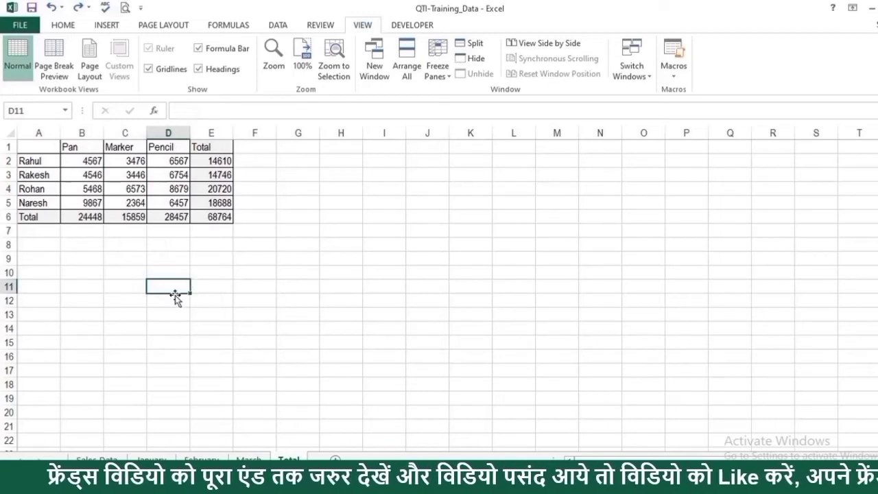
{"action": "left_click_drag", "start_coordinate": [52, 153], "coordinate": [206, 203]}
{"action": "left_click", "coordinate": [350, 297]}
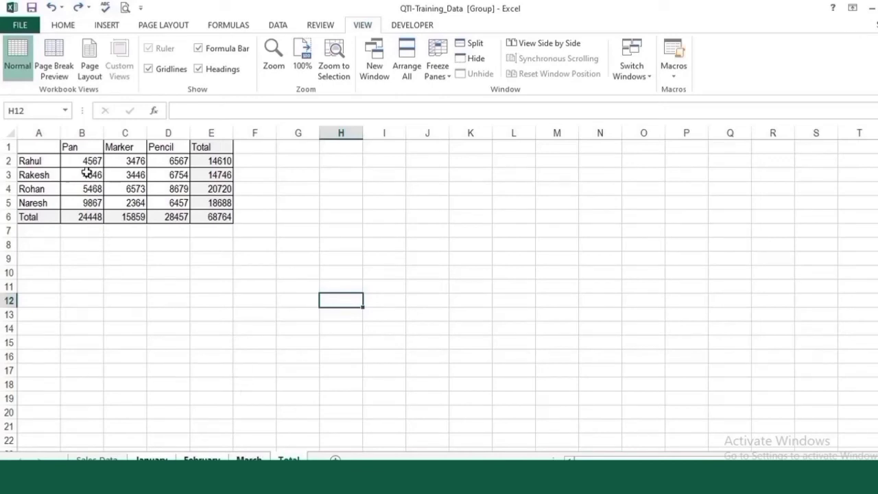
- Insert a blank row above the table headers across the grouped January, February, March and Total sheets
{"action": "left_click", "coordinate": [10, 147]}
{"action": "right_click", "coordinate": [9, 147]}
{"action": "left_click", "coordinate": [76, 247]}
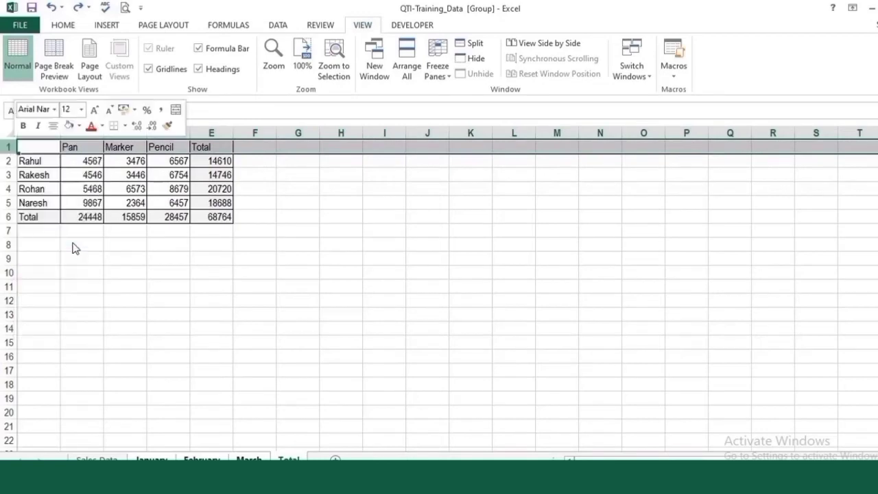
- Merge and center A1:E1 on the grouped sheets and enter the title Sales Data
{"action": "left_click_drag", "start_coordinate": [35, 147], "coordinate": [217, 147]}
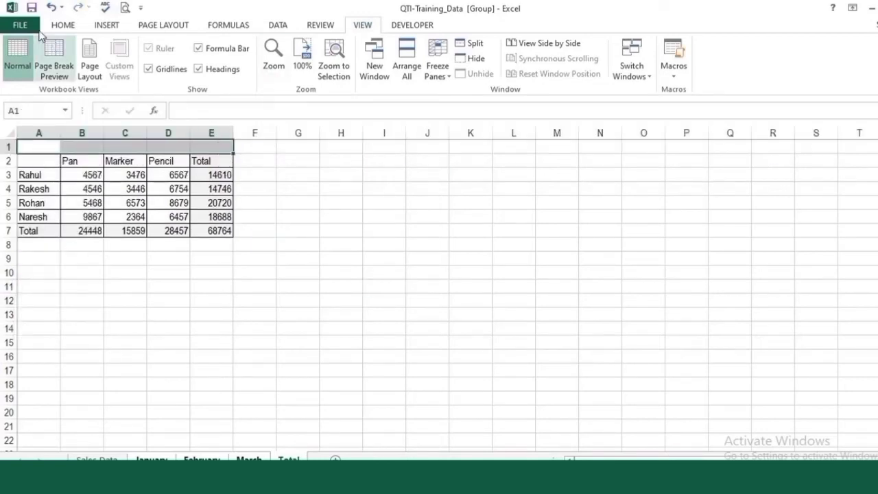
{"action": "left_click", "coordinate": [53, 26]}
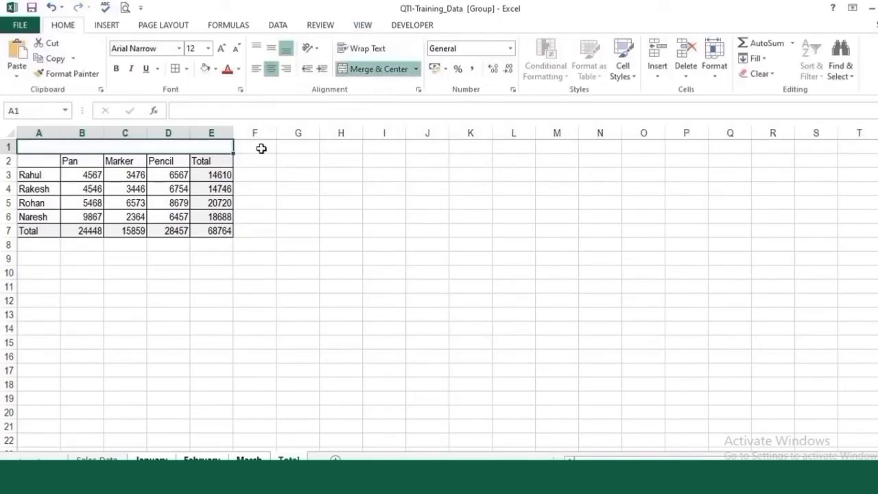
{"action": "type", "text": "Sales Data"}
{"action": "key", "text": "Return"}
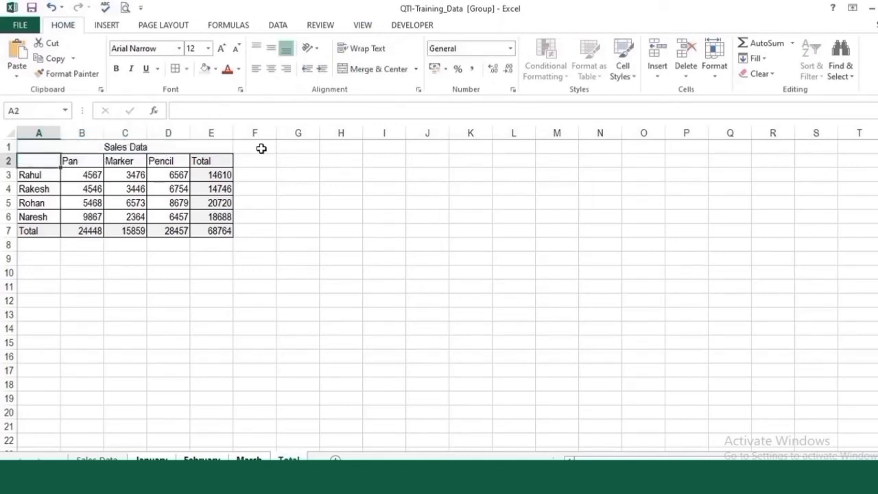
- Middle-align the Sales Data title vertically and enlarge its font size to 26 on the grouped sheets
{"action": "left_click", "coordinate": [203, 144]}
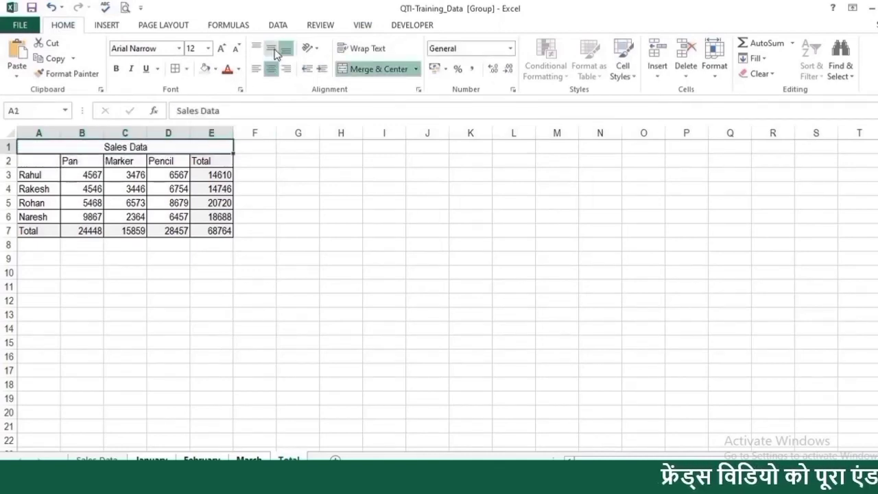
{"action": "left_click", "coordinate": [221, 49]}
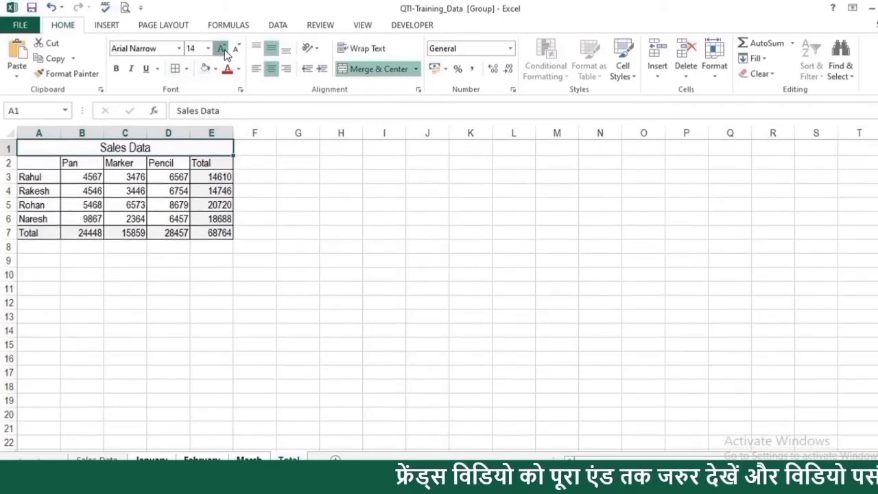
{"action": "left_click", "coordinate": [221, 50]}
{"action": "left_click", "coordinate": [221, 49]}
{"action": "left_click", "coordinate": [222, 50]}
{"action": "left_click", "coordinate": [221, 50]}
{"action": "left_click", "coordinate": [222, 50]}
{"action": "left_click", "coordinate": [222, 49]}
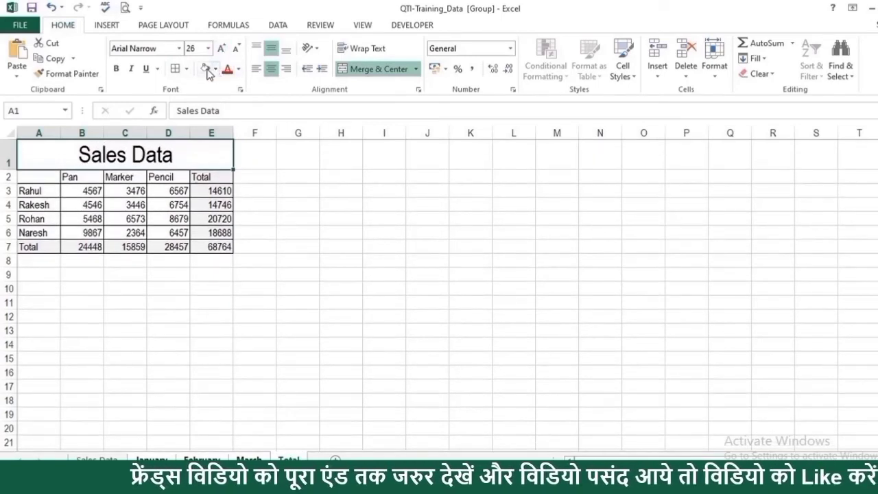
- Fill the merged Sales Data title cell with a light pink color on the grouped sheets
{"action": "left_click", "coordinate": [215, 71]}
{"action": "left_click", "coordinate": [258, 112]}
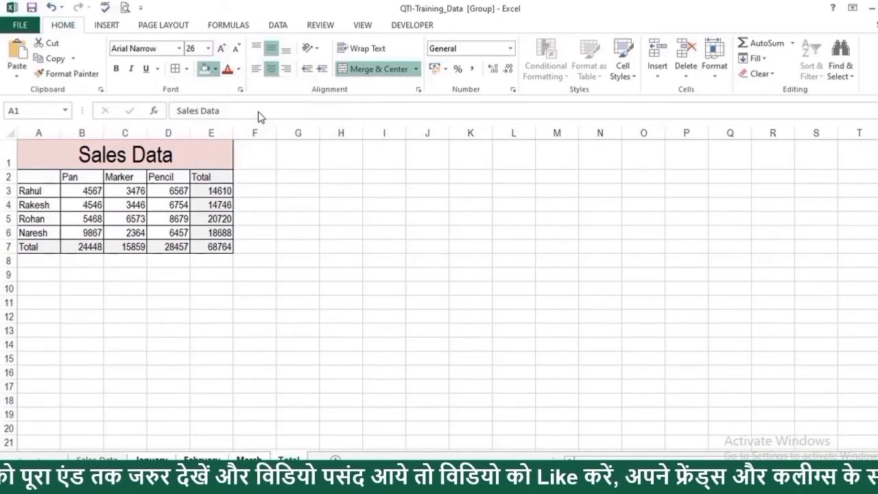
{"action": "left_click", "coordinate": [341, 219]}
{"action": "left_click", "coordinate": [222, 389]}
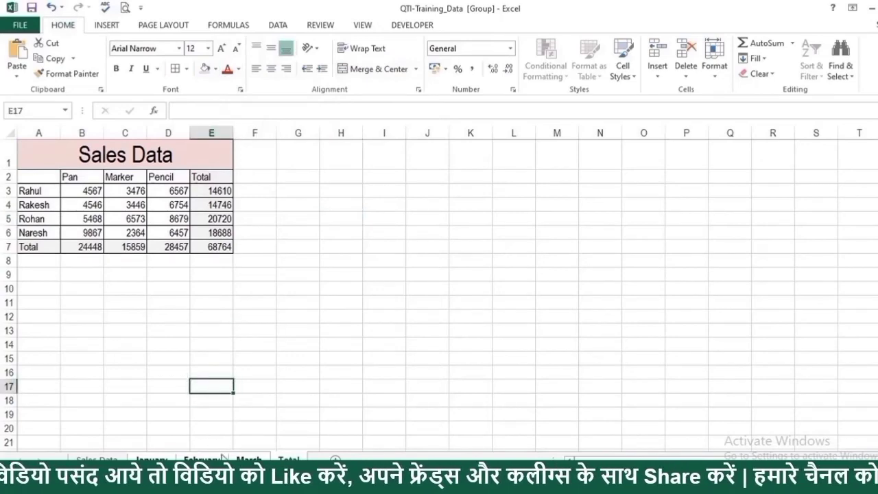
- Ungroup the sheets and check the formatted title on the January, February, March and Total sheets
{"action": "left_click", "coordinate": [97, 459]}
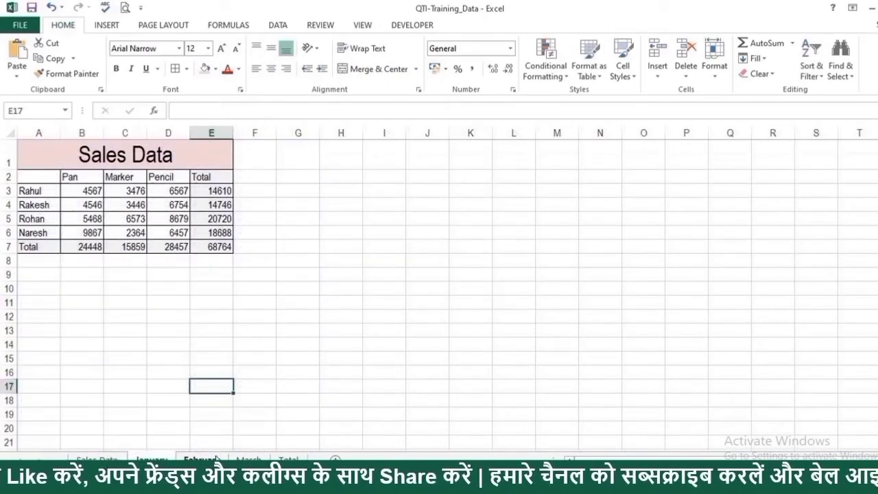
{"action": "left_click", "coordinate": [248, 459]}
{"action": "left_click", "coordinate": [288, 459]}
{"action": "key", "text": "ctrl+Page_Up"}
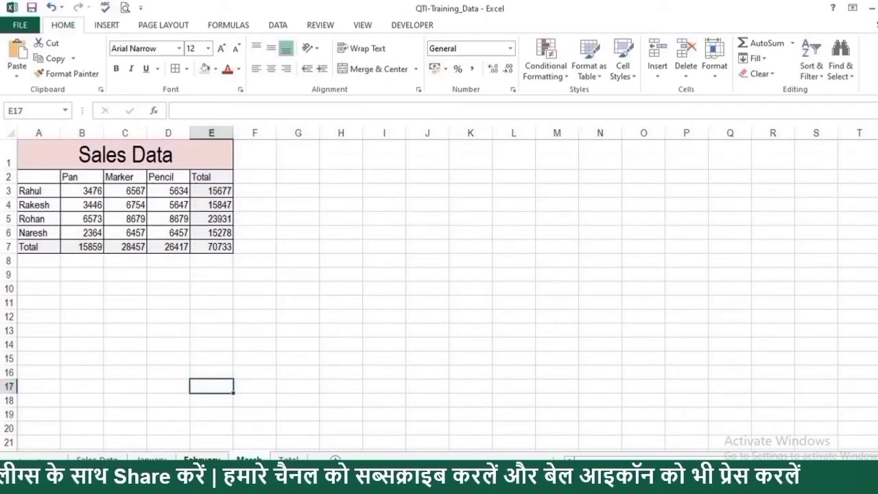
{"action": "key", "text": "ctrl+Page_Up"}
{"action": "key", "text": "ctrl+Page_Up"}
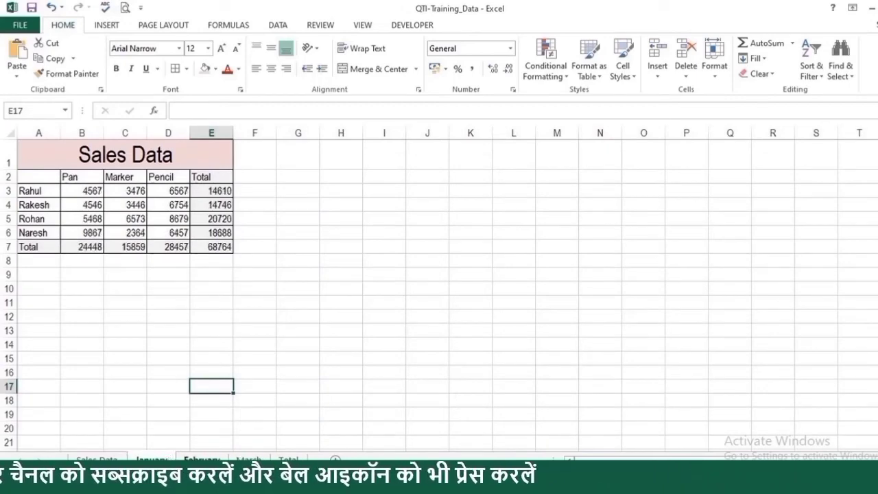
{"action": "key", "text": "ctrl+Page_Down"}
{"action": "key", "text": "ctrl+Page_Down"}
{"action": "key", "text": "ctrl+Page_Down"}
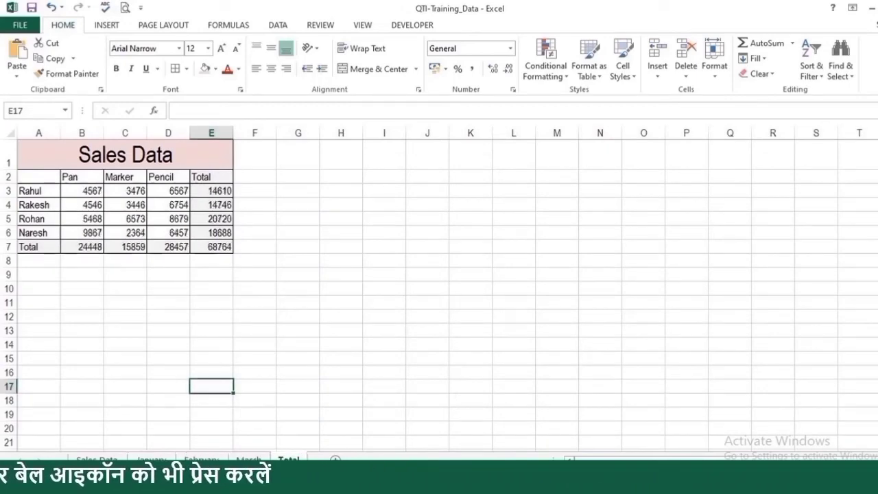
{"action": "key", "text": "ctrl+Page_Up"}
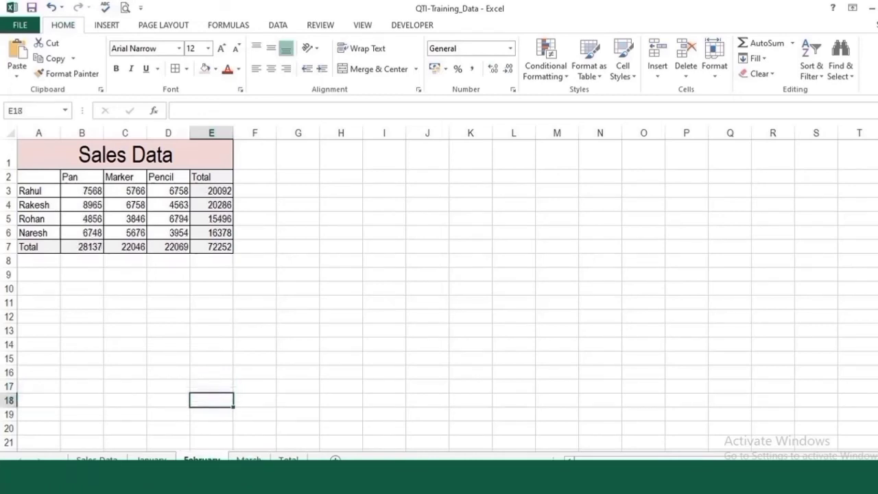
{"action": "key", "text": "ctrl+Page_Down"}
{"action": "key", "text": "ctrl+Page_Down"}
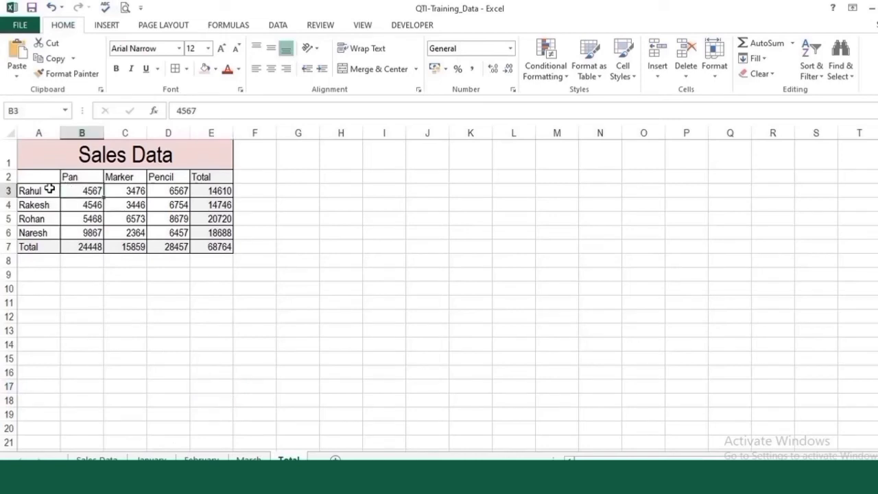
- Clear the Pan, Marker and Pencil figures in B3:D6 on the Total sheet
{"action": "left_click_drag", "start_coordinate": [98, 195], "coordinate": [183, 234]}
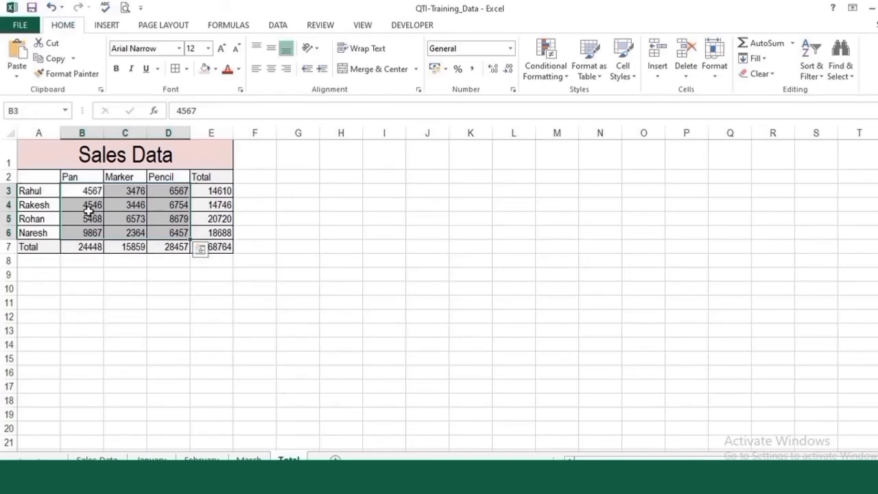
{"action": "left_click", "coordinate": [192, 356]}
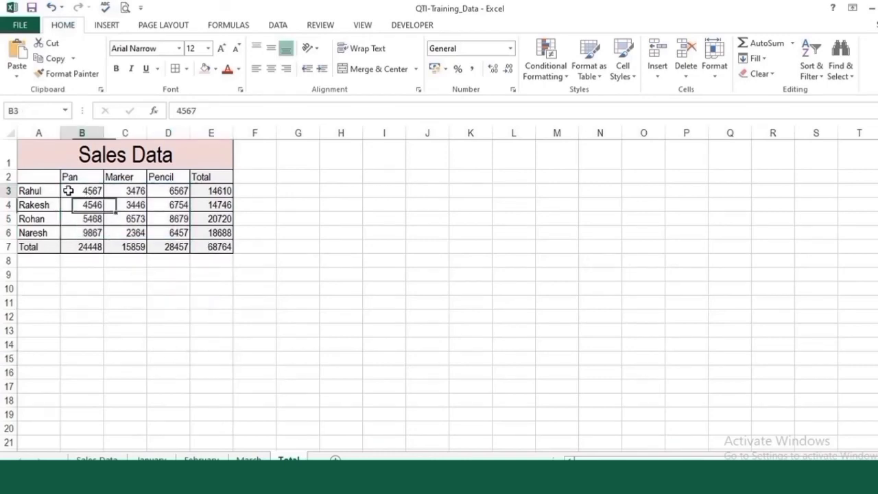
{"action": "left_click_drag", "start_coordinate": [68, 191], "coordinate": [182, 234]}
{"action": "key", "text": "Delete"}
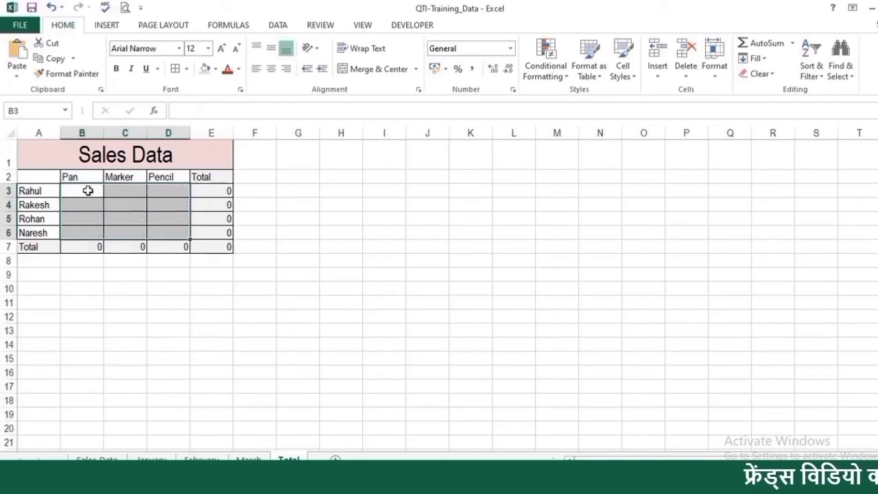
- Sum cell B3 from the January to March sheets in Total sheet cell B3 with =SUM(January:March!B3)
{"action": "left_click", "coordinate": [88, 191]}
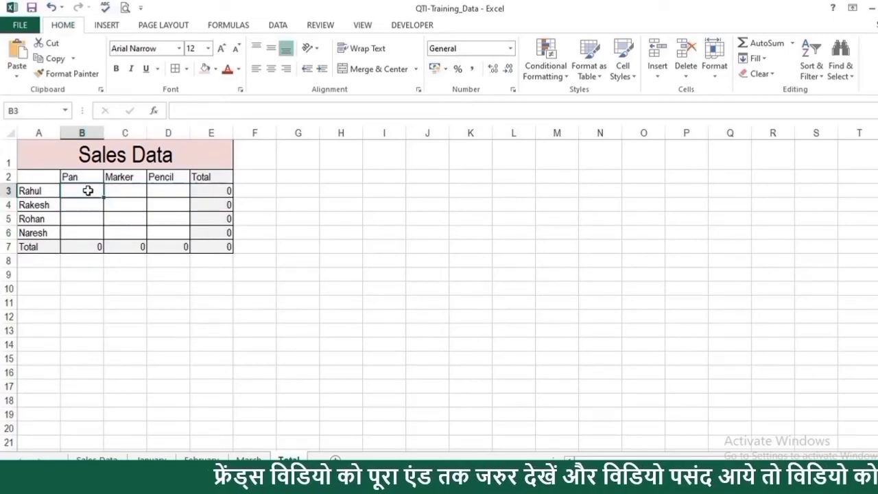
{"action": "type", "text": "=sum("}
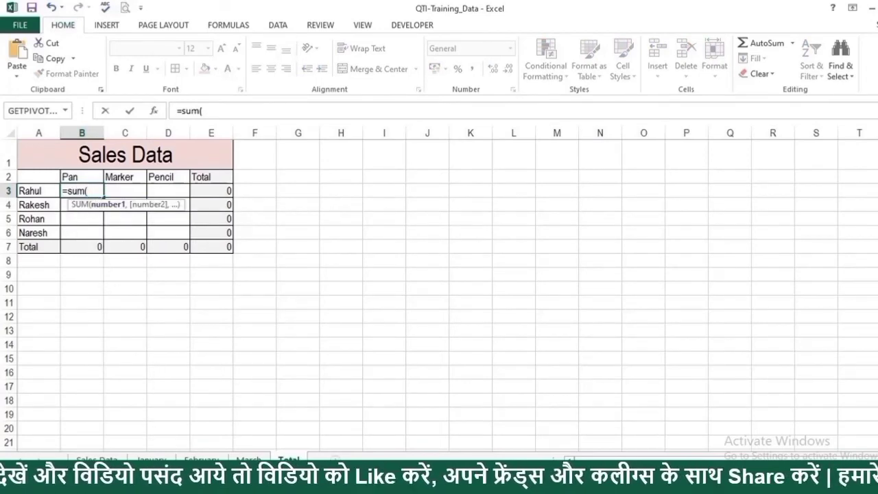
{"action": "left_click", "coordinate": [151, 460]}
{"action": "left_click", "coordinate": [88, 190]}
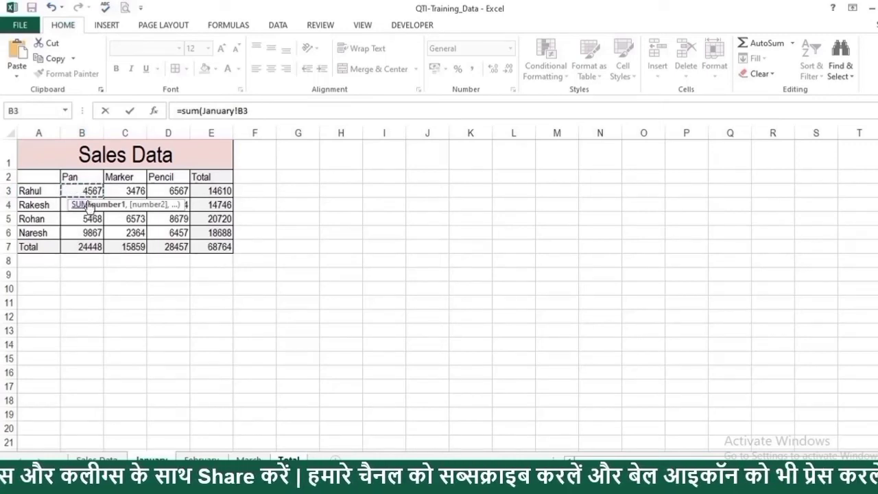
{"action": "left_click", "coordinate": [249, 459], "text": "shift"}
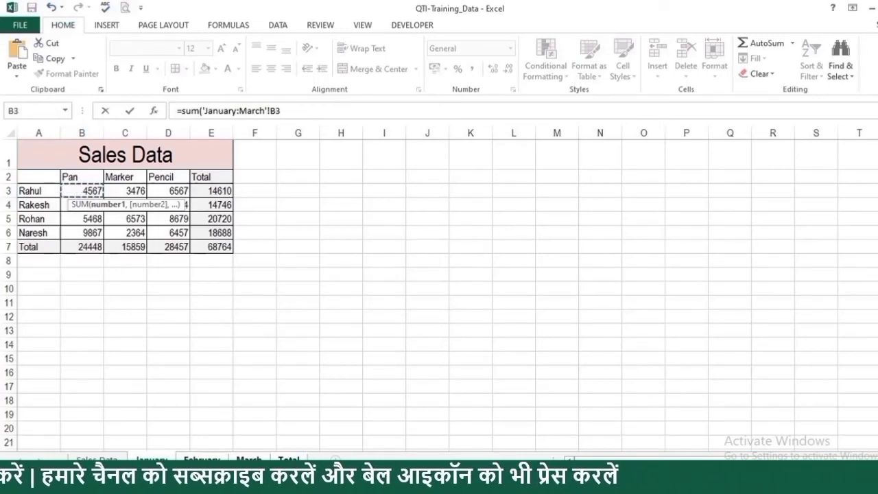
{"action": "type", "text": ")"}
{"action": "key", "text": "ctrl+Return"}
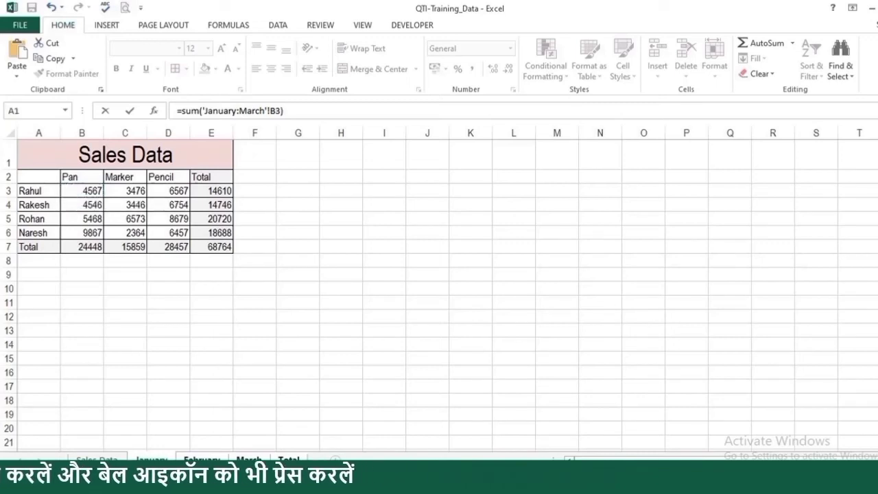
{"action": "key", "text": "Return"}
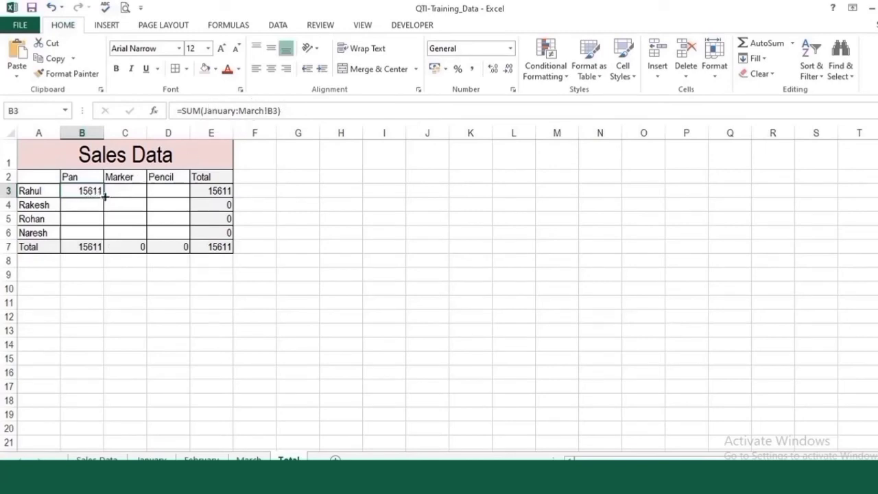
- Copy the B3 cross-sheet sum formula through B3:D6 on the Total sheet and check the copied formulas
{"action": "left_click_drag", "start_coordinate": [106, 234], "coordinate": [107, 240]}
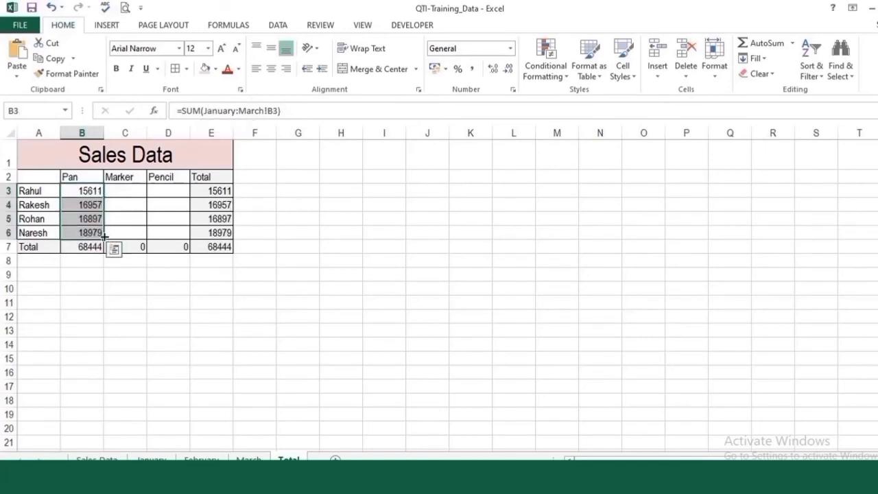
{"action": "left_click_drag", "start_coordinate": [175, 239], "coordinate": [174, 239]}
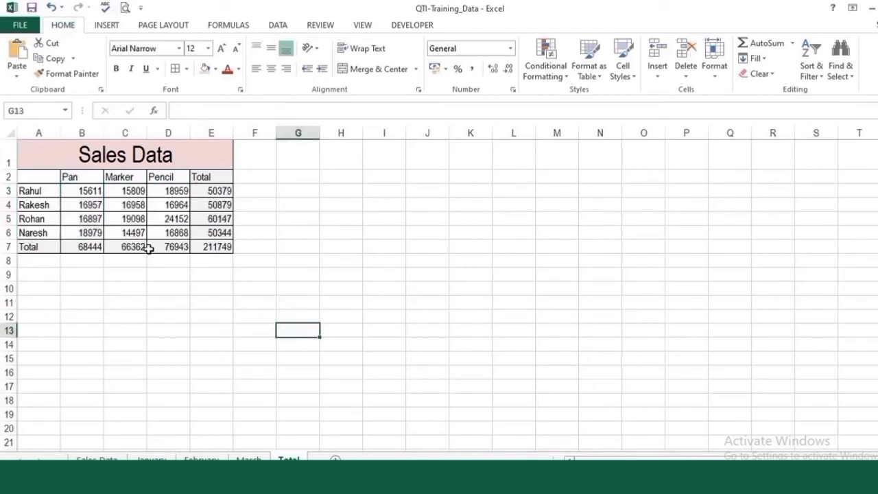
{"action": "left_click", "coordinate": [141, 234]}
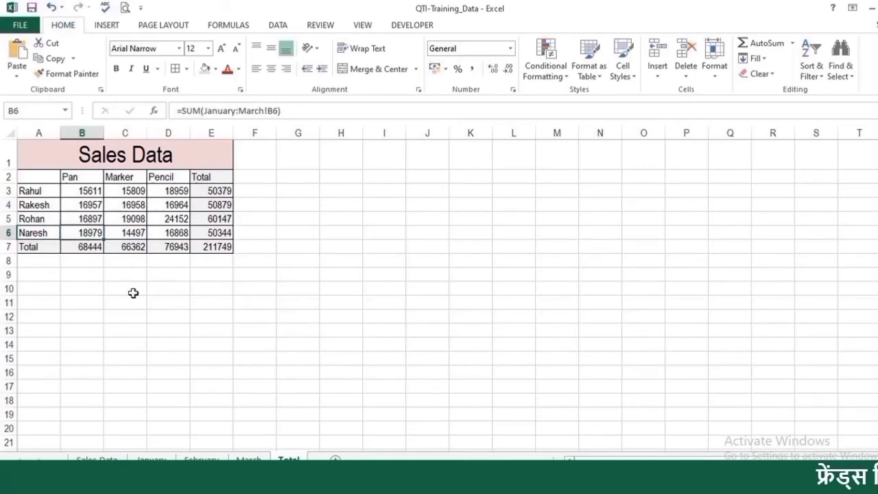
{"action": "left_click", "coordinate": [171, 359]}
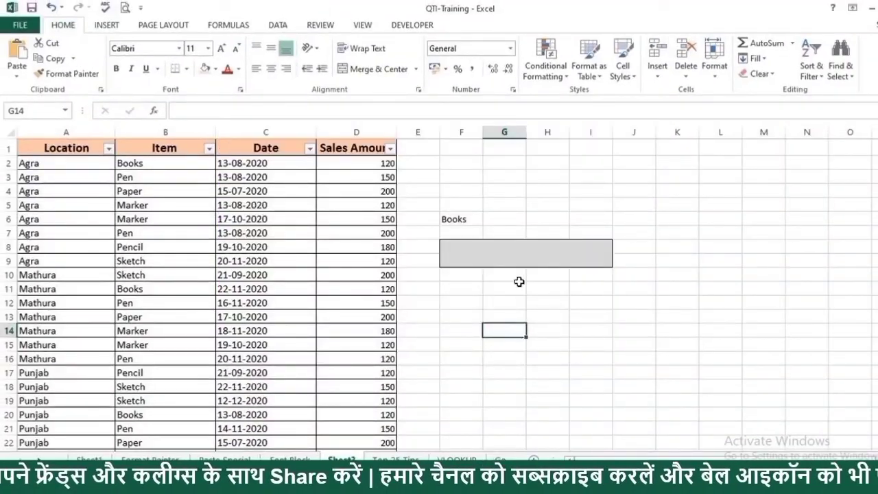
- Examine the Location, Item and Sales Amount columns of the sales table
{"action": "scroll", "coordinate": [182, 175], "scroll_direction": "down", "scroll_amount": 6}
{"action": "scroll", "coordinate": [181, 235], "scroll_direction": "up", "scroll_amount": 6}
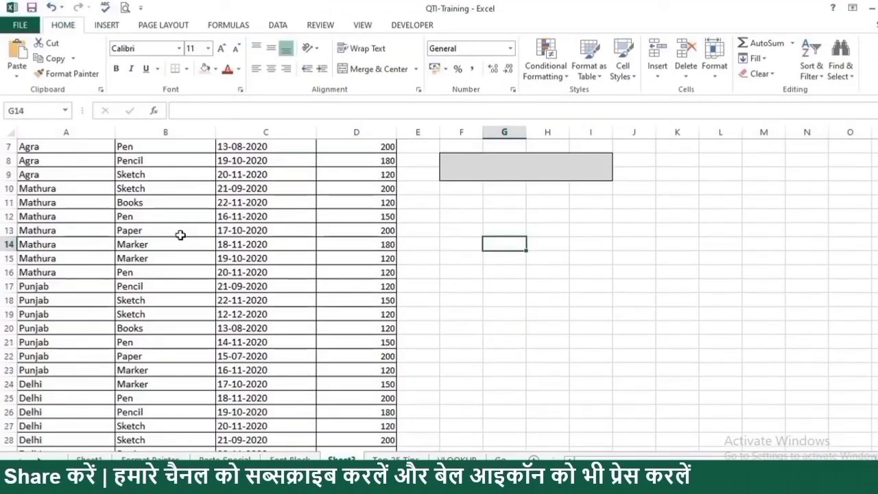
{"action": "left_click_drag", "start_coordinate": [32, 166], "coordinate": [33, 247]}
{"action": "left_click_drag", "start_coordinate": [41, 276], "coordinate": [55, 424]}
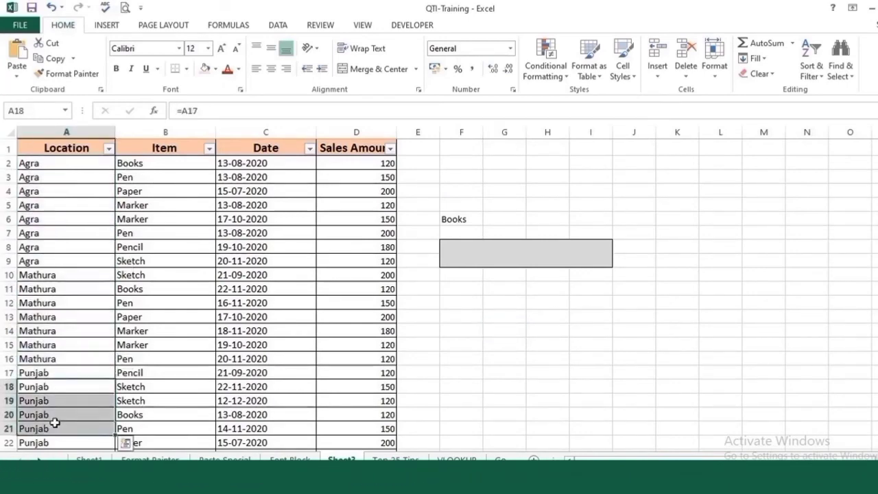
{"action": "left_click", "coordinate": [197, 218]}
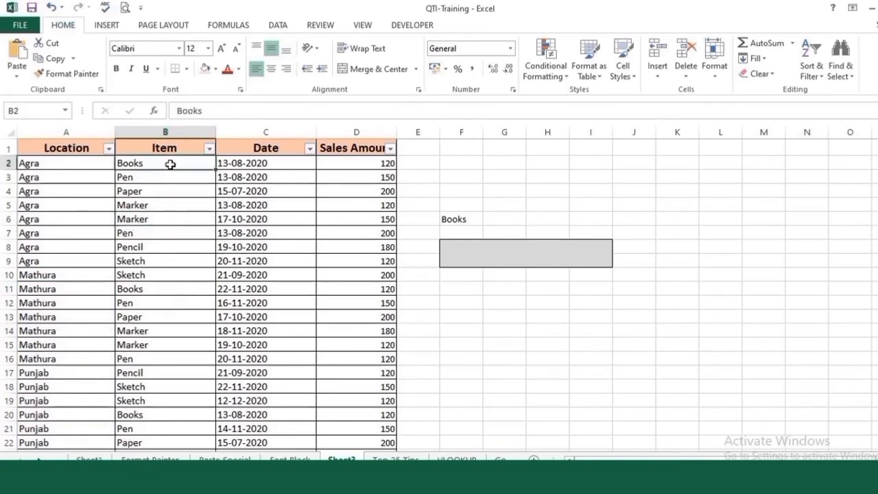
{"action": "left_click", "coordinate": [341, 384]}
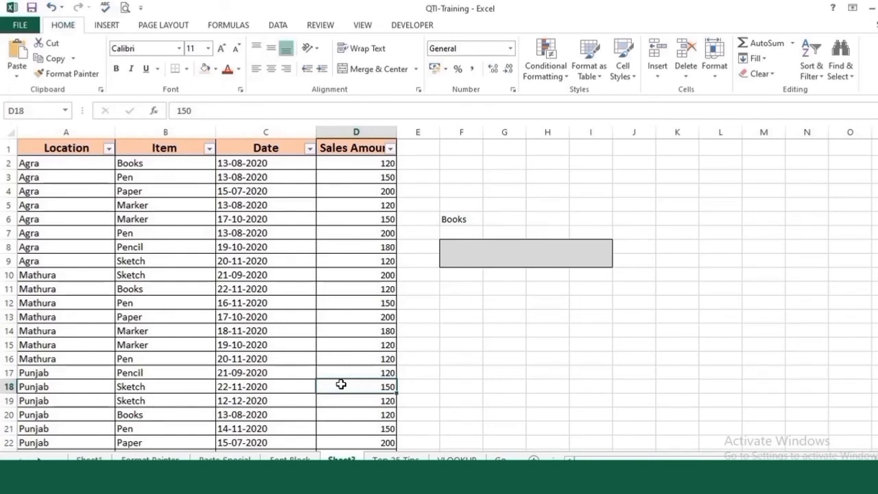
- Total the Agra sales in merged cell F8 with =SUMIF(A2:A37,"agra",D2:D37) and clear that formula again
{"action": "left_click", "coordinate": [527, 247]}
{"action": "type", "text": "=sumif("}
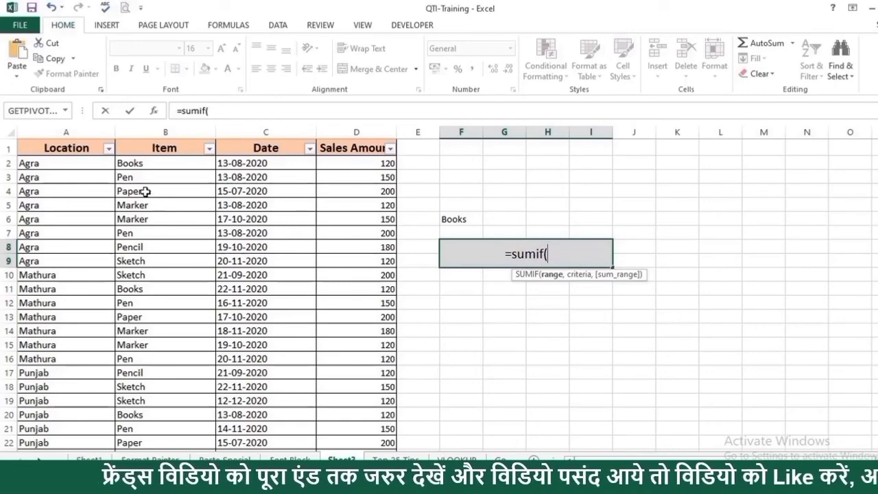
{"action": "left_click_drag", "start_coordinate": [44, 163], "coordinate": [99, 408]}
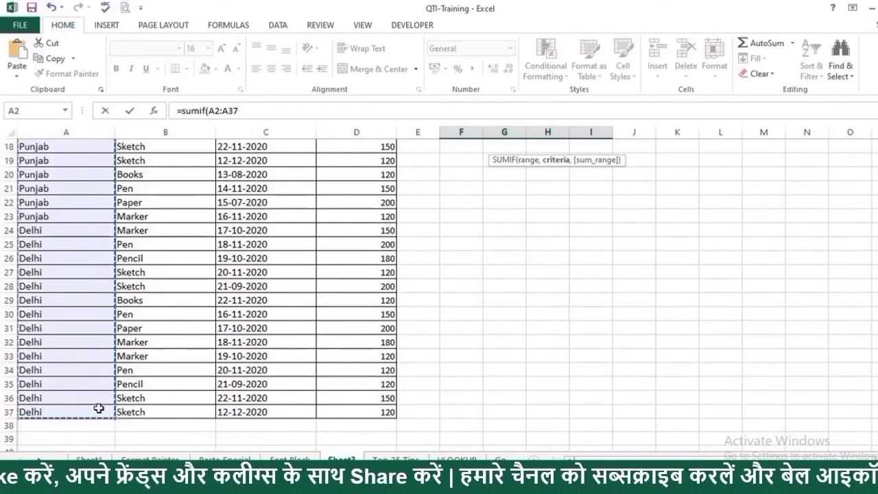
{"action": "type", "text": ","}
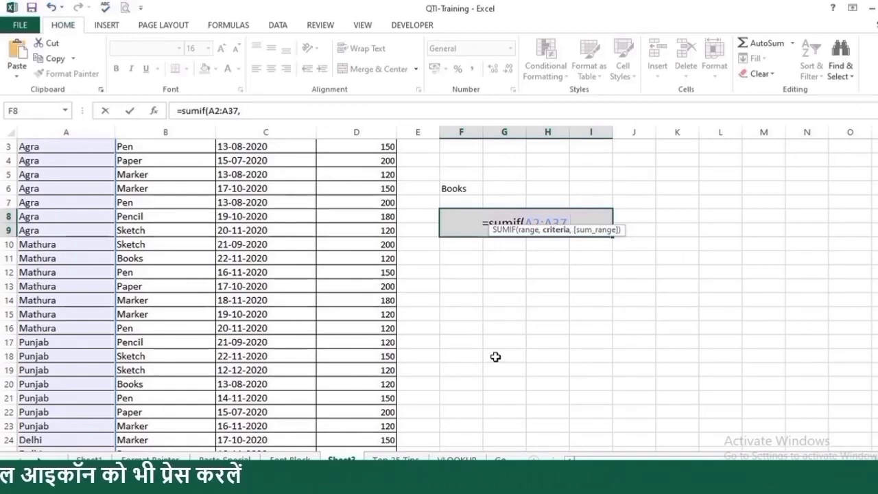
{"action": "type", "text": "\"agra\","}
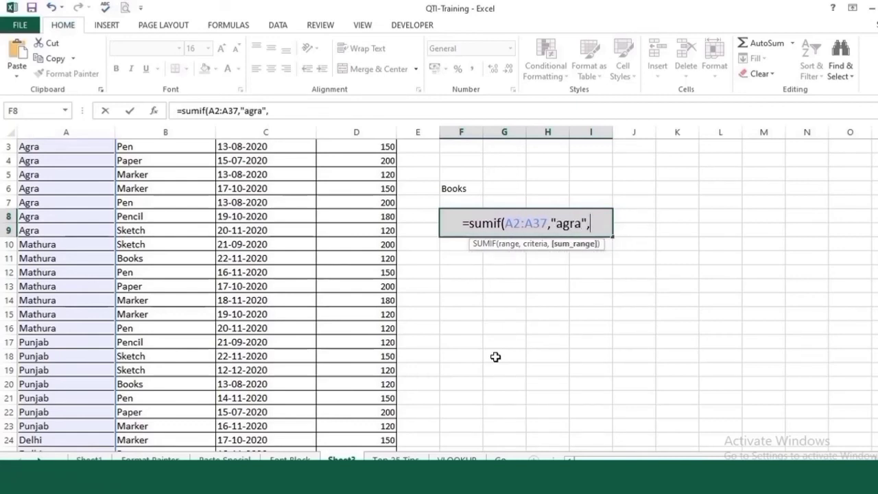
{"action": "scroll", "coordinate": [354, 210], "scroll_direction": "up", "scroll_amount": 1}
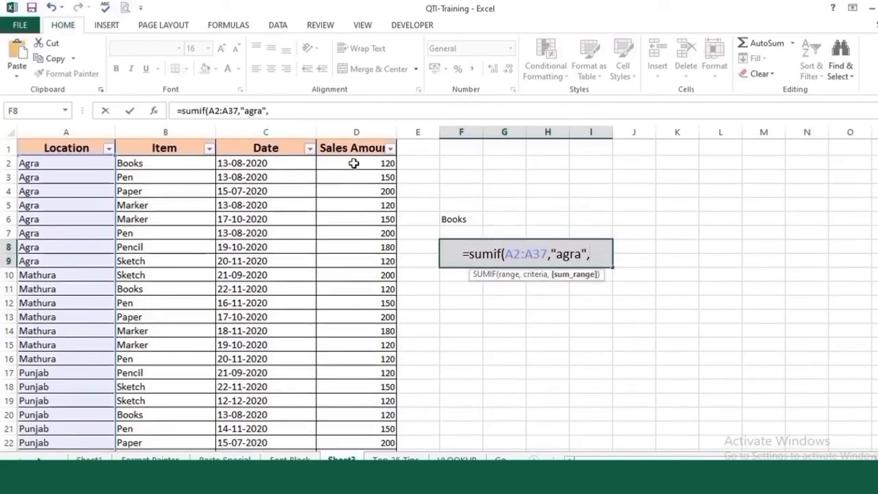
{"action": "left_click_drag", "start_coordinate": [354, 163], "coordinate": [371, 425]}
{"action": "scroll", "coordinate": [400, 426], "scroll_direction": "up", "scroll_amount": 6}
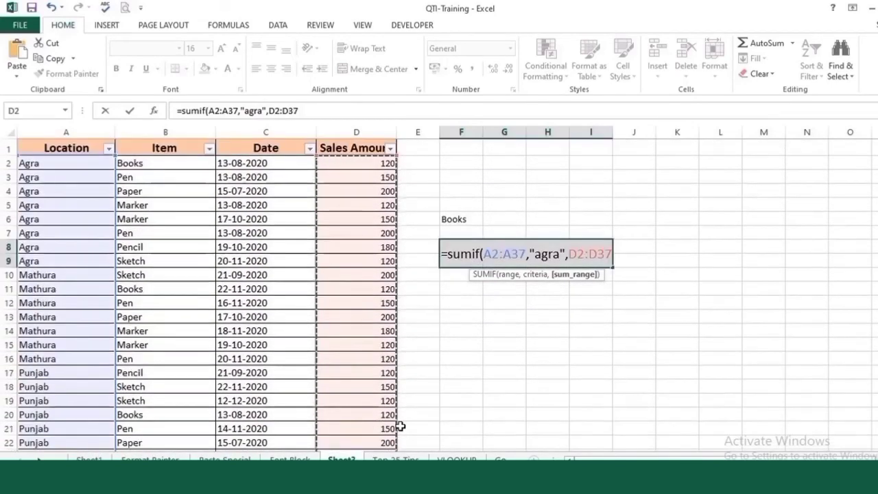
{"action": "type", "text": ")"}
{"action": "key", "text": "Return"}
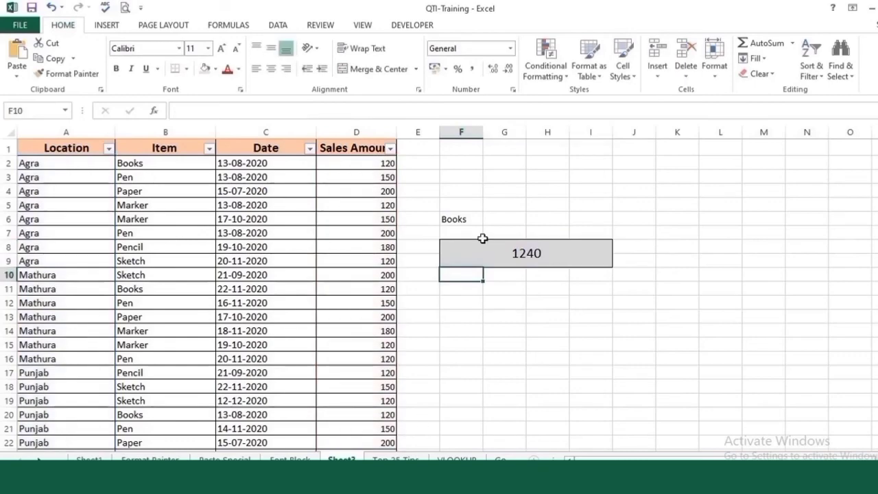
{"action": "left_click", "coordinate": [506, 253]}
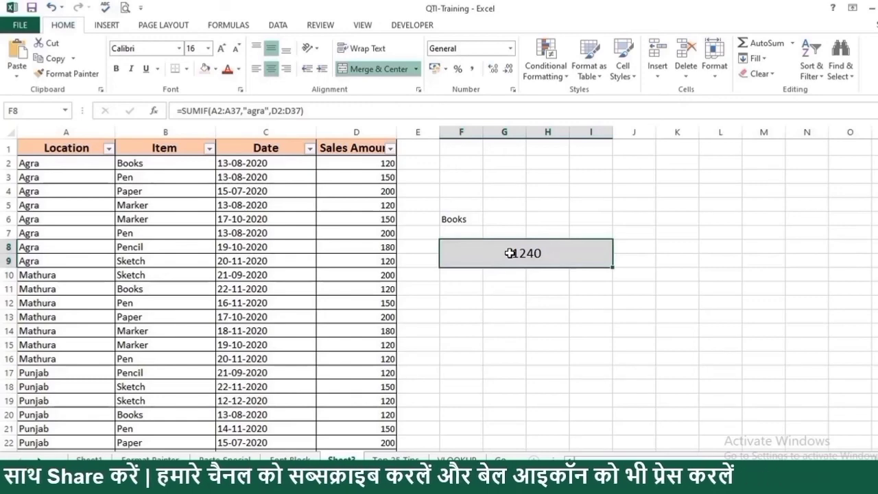
{"action": "key", "text": "Delete"}
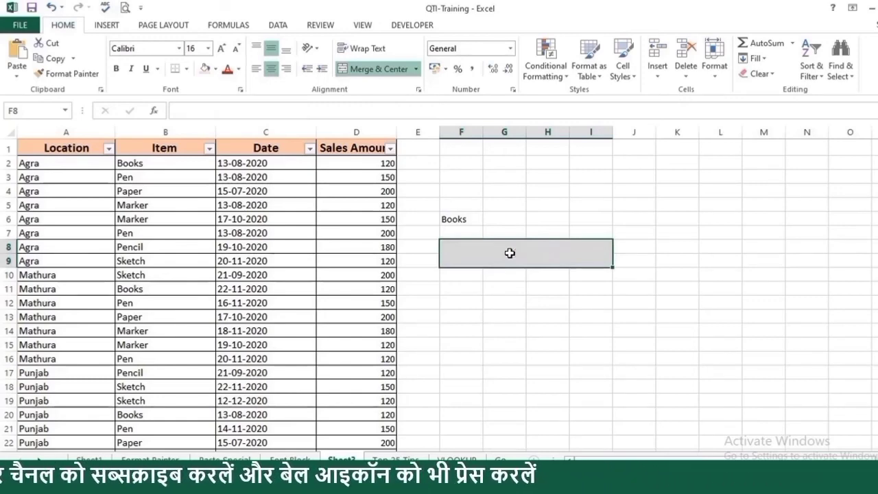
- Total the sales of the item named in F6 with =SUMIF(B2:B37,F6,D2:D37) in merged cell F8
{"action": "left_click", "coordinate": [452, 219]}
{"action": "left_click_drag", "start_coordinate": [135, 160], "coordinate": [168, 372]}
{"action": "left_click", "coordinate": [443, 256]}
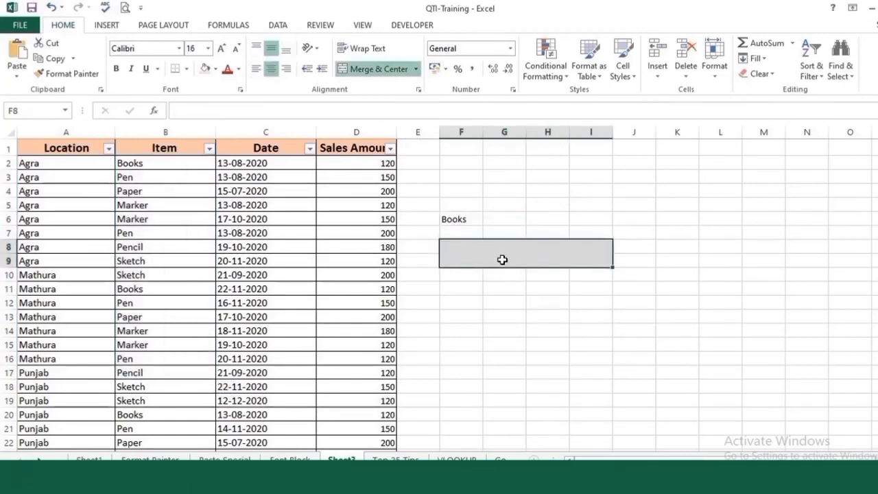
{"action": "type", "text": "="}
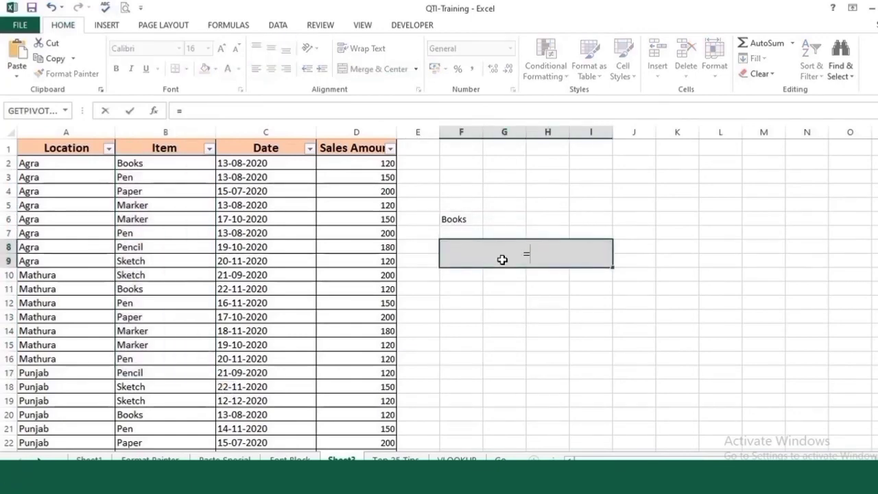
{"action": "type", "text": "sumif"}
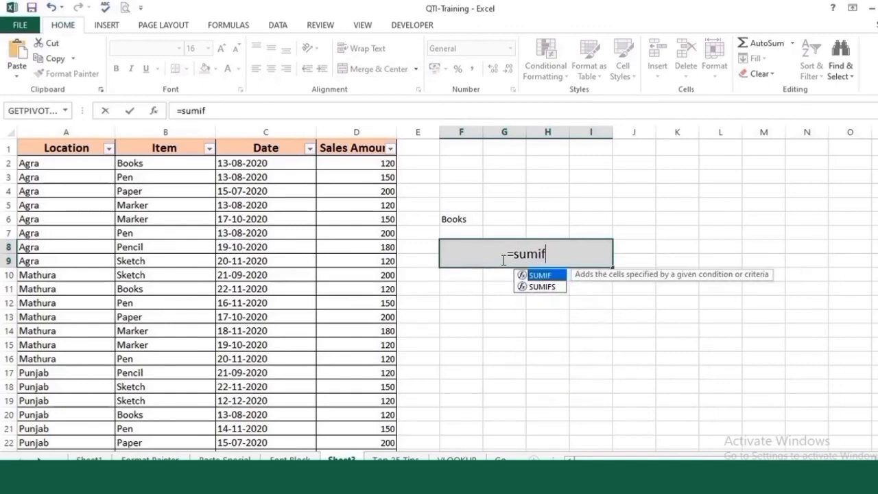
{"action": "type", "text": "("}
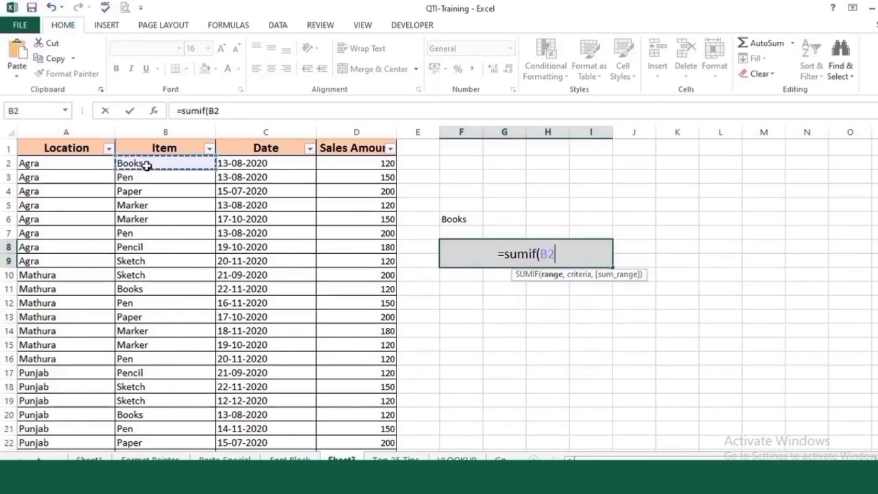
{"action": "left_click_drag", "start_coordinate": [147, 166], "coordinate": [171, 425]}
{"action": "scroll", "coordinate": [206, 386], "scroll_direction": "up", "scroll_amount": 6}
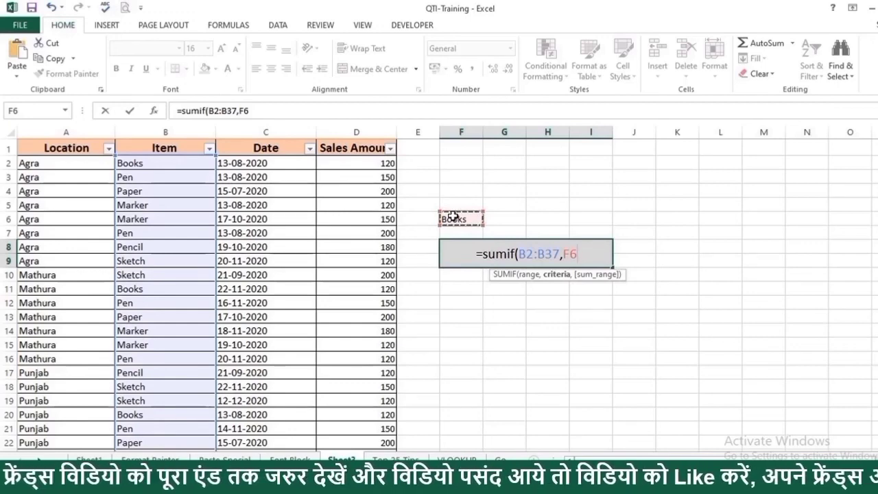
{"action": "type", "text": ","}
{"action": "left_click_drag", "start_coordinate": [363, 162], "coordinate": [373, 408]}
{"action": "type", "text": ")"}
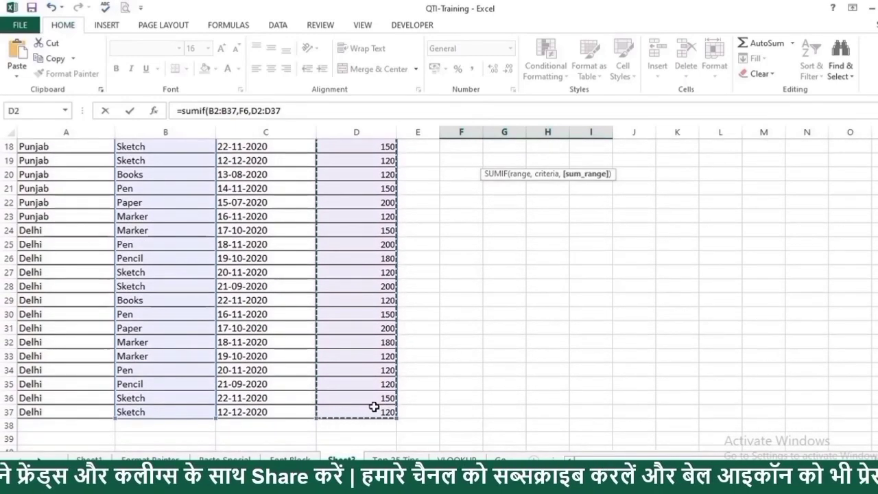
{"action": "key", "text": "Return"}
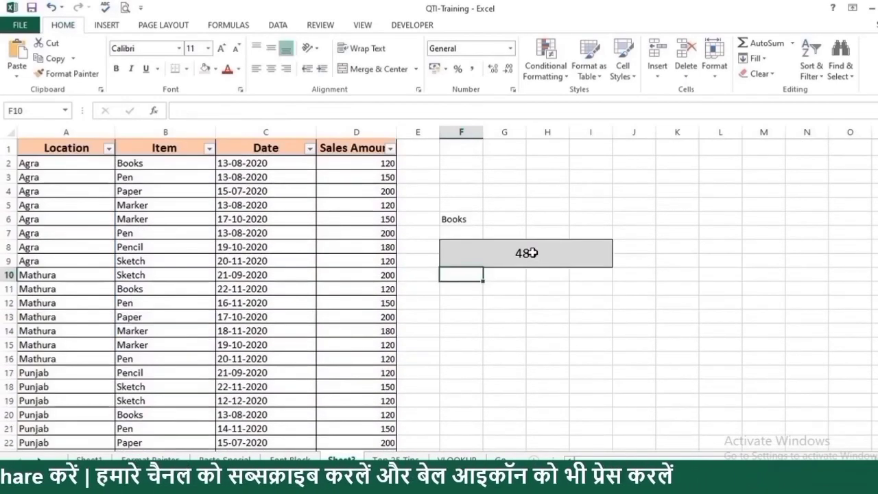
- Inspect the ranges referenced by the SUMIF formula in F8 without changing it
{"action": "left_click", "coordinate": [603, 260]}
{"action": "double_click", "coordinate": [556, 251]}
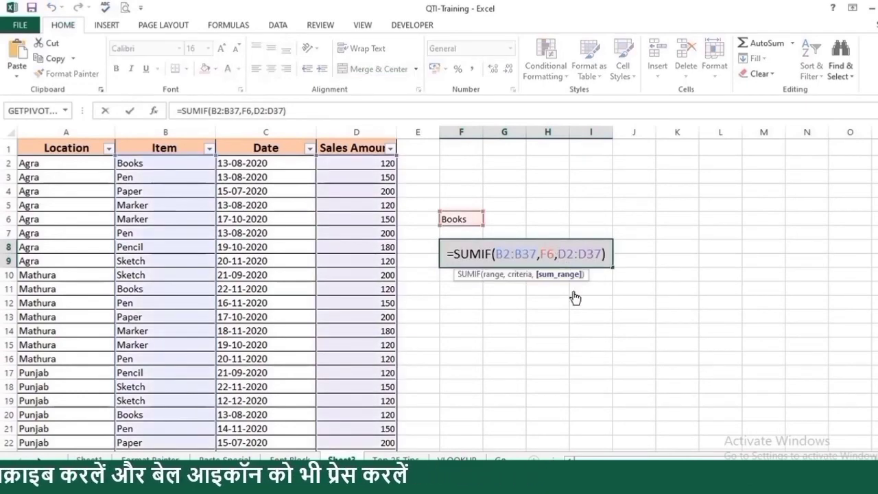
{"action": "left_click", "coordinate": [540, 303]}
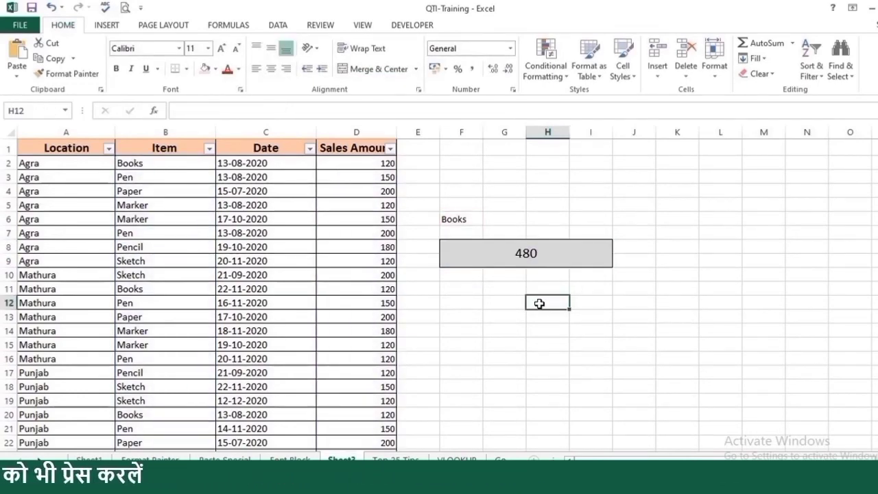